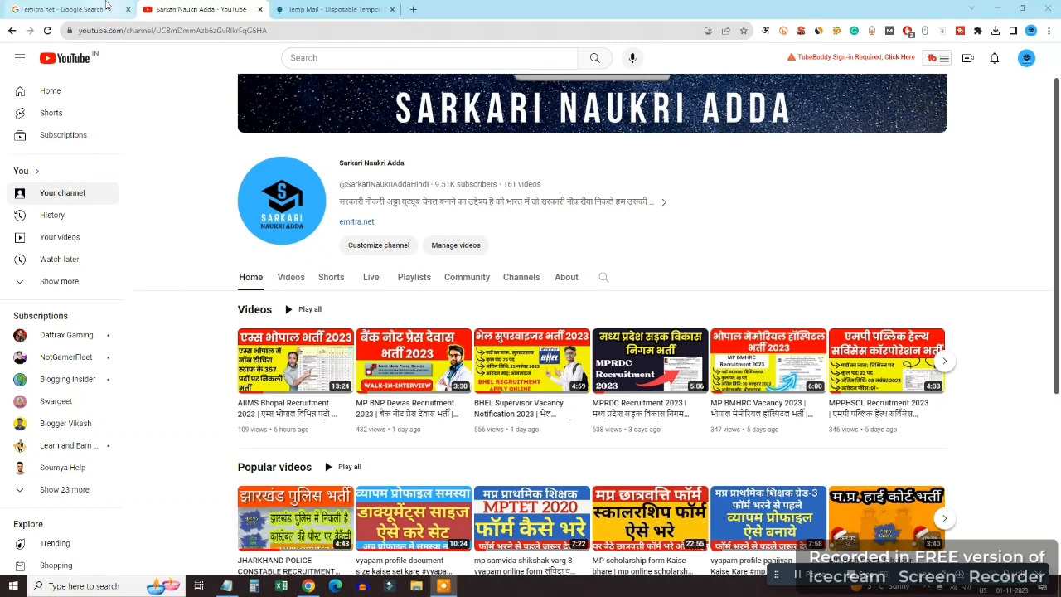
Search Google for 'mp nhm cho emitra net'
{"action": "left_click", "coordinate": [106, 7]}
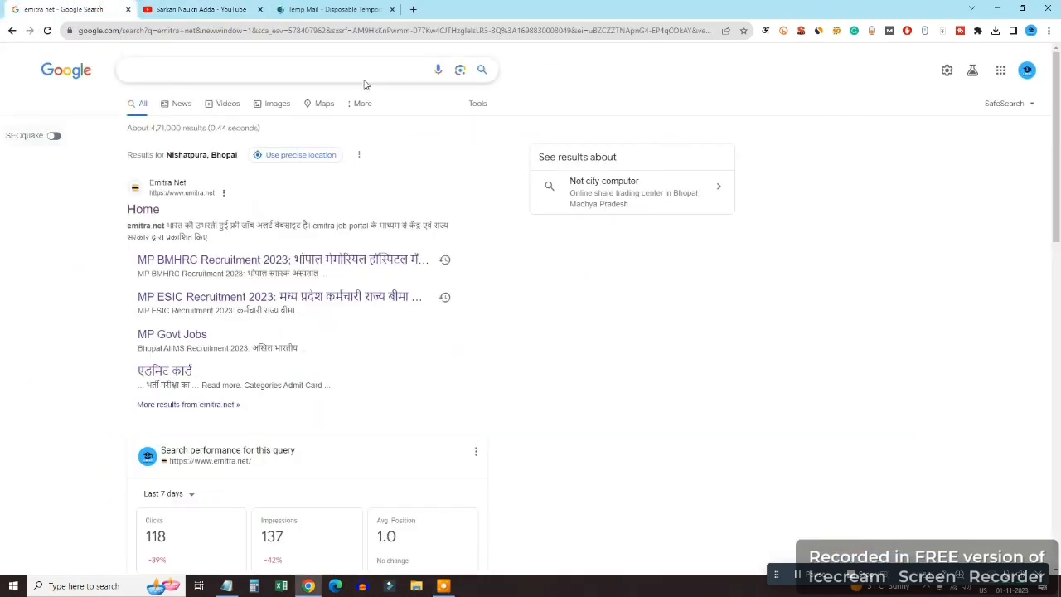
{"action": "left_click", "coordinate": [270, 68]}
{"action": "type", "text": "mp nhm cho"}
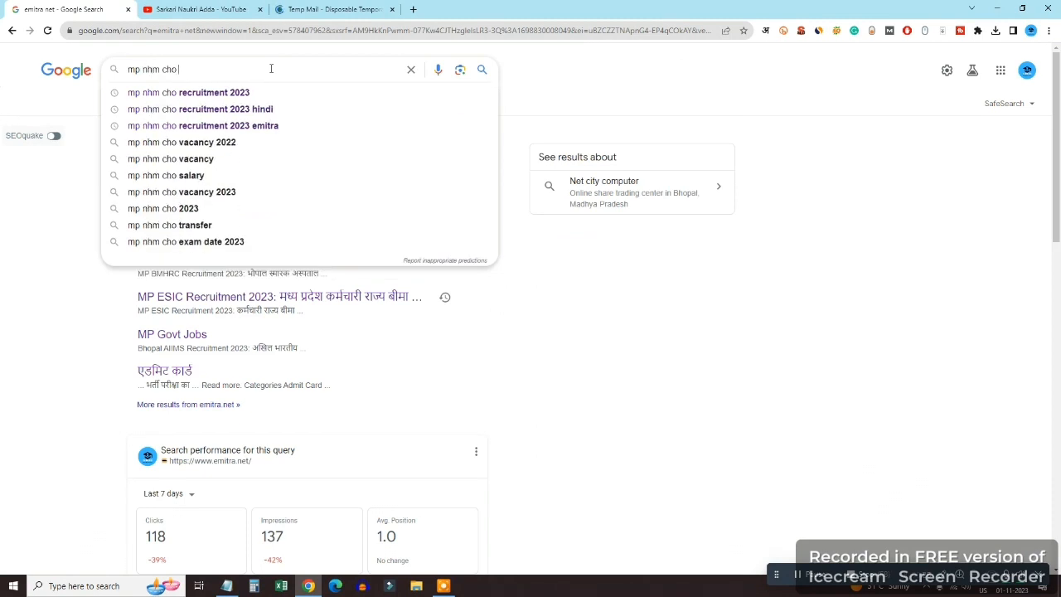
{"action": "type", "text": " emitra net"}
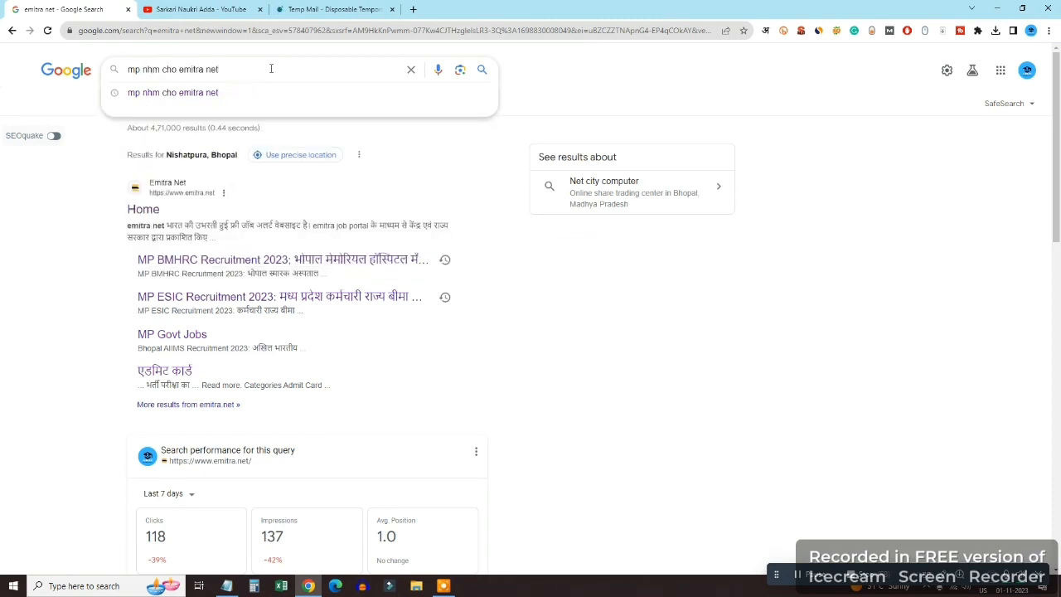
{"action": "left_click", "coordinate": [943, 574]}
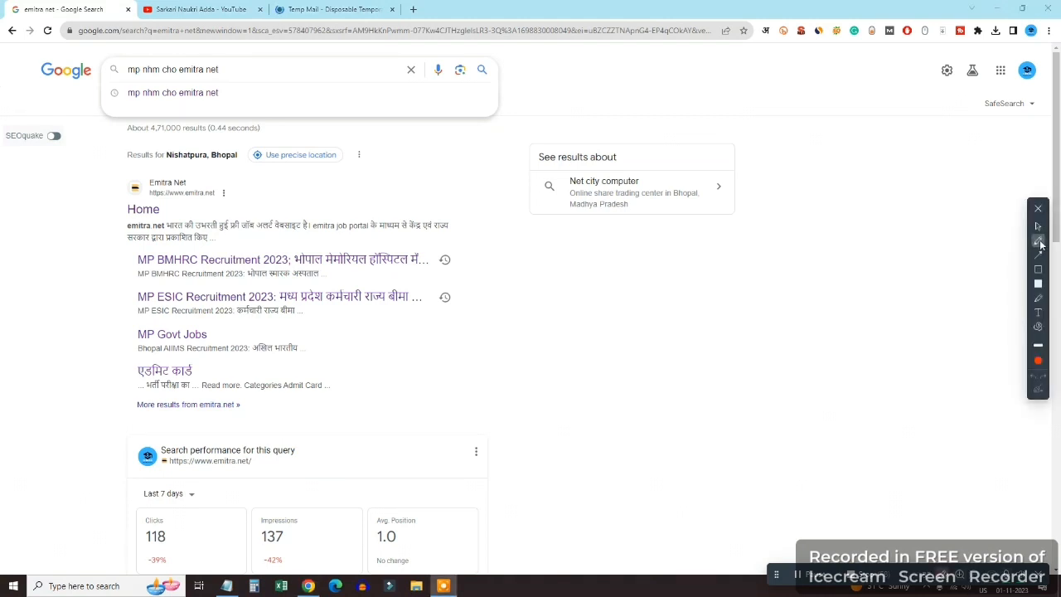
{"action": "left_click", "coordinate": [1038, 271]}
{"action": "mouse_move", "coordinate": [251, 60]}
{"action": "left_mouse_down"}
{"action": "mouse_move", "coordinate": [232, 79]}
{"action": "mouse_move", "coordinate": [109, 82]}
{"action": "left_mouse_up"}
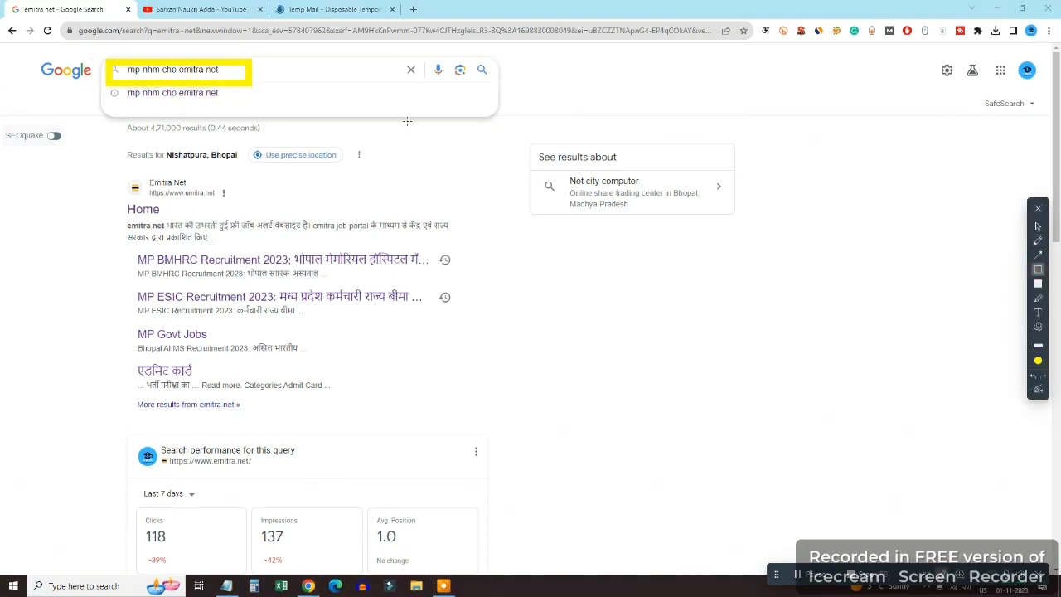
{"action": "key", "text": "ctrl+z"}
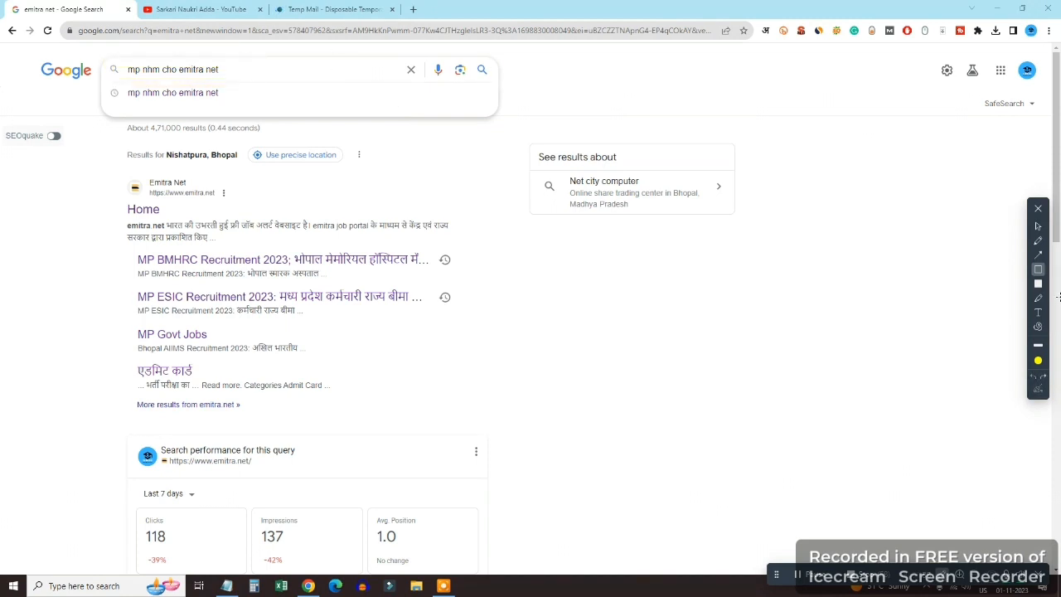
{"action": "left_click", "coordinate": [1038, 225]}
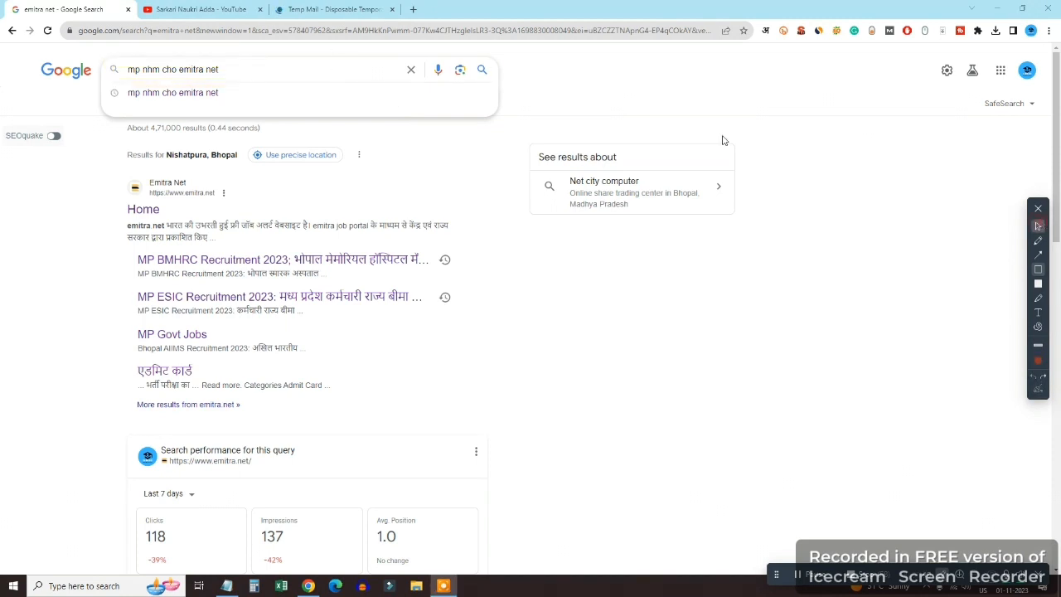
{"action": "left_click", "coordinate": [482, 69]}
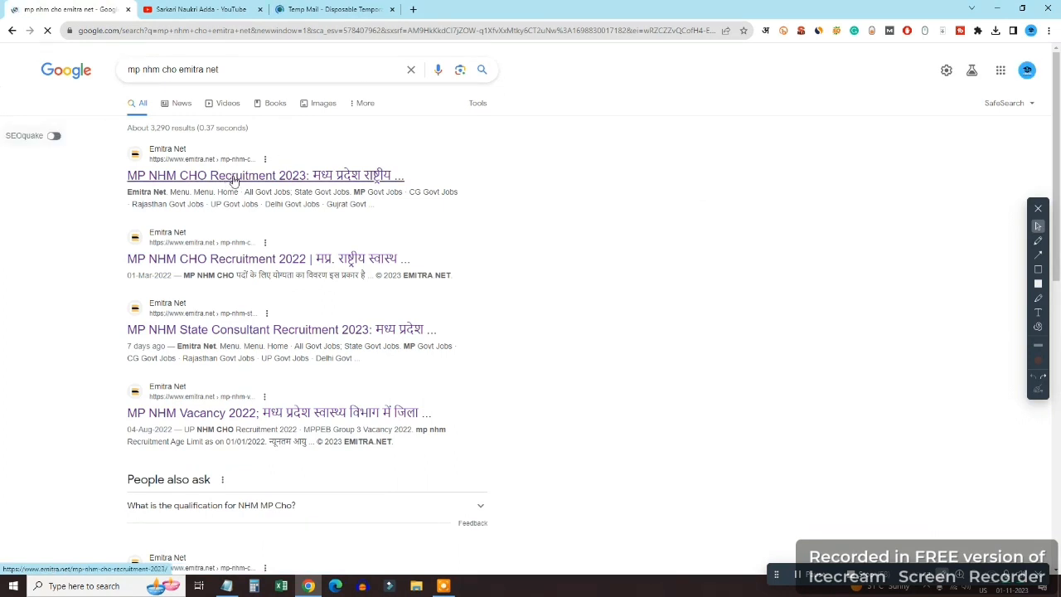
Open the MP NHM CHO Recruitment 2023 result and scroll down to its apply-online links table
{"action": "left_click", "coordinate": [234, 177]}
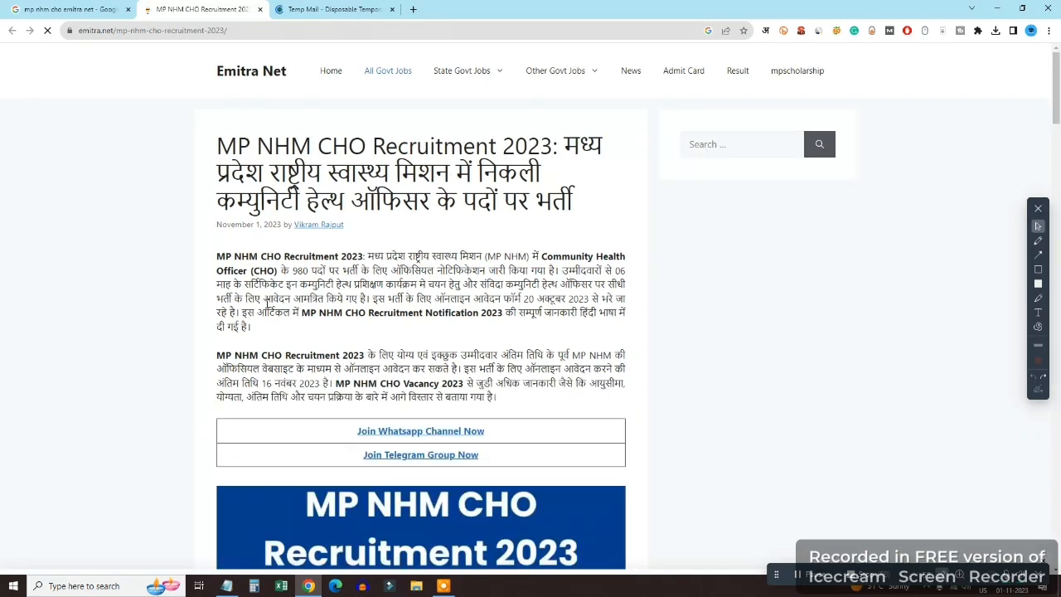
{"action": "scroll", "coordinate": [307, 309], "scroll_direction": "down", "scroll_amount": 5}
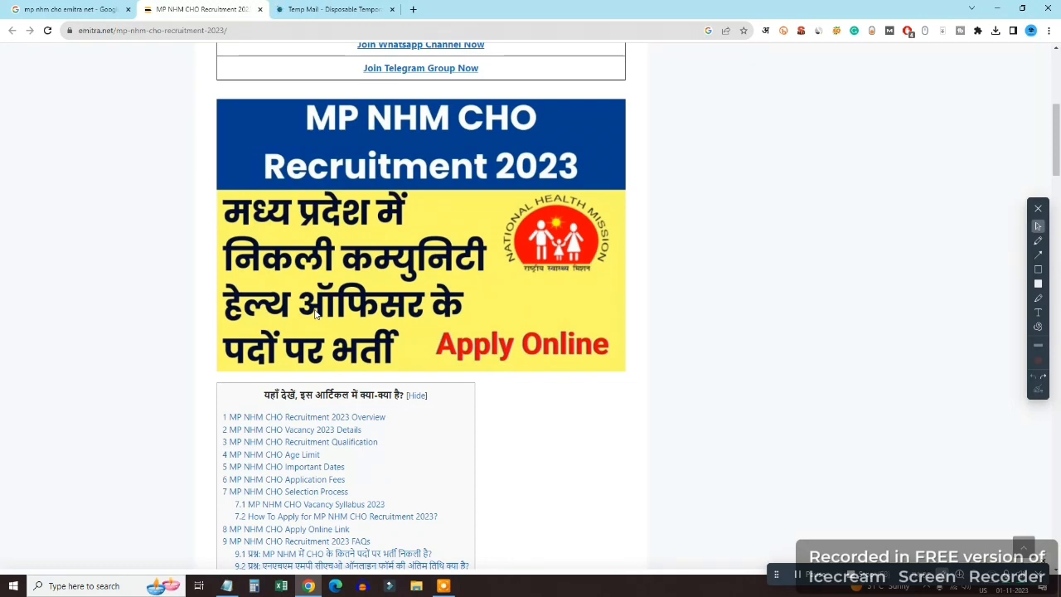
{"action": "scroll", "coordinate": [315, 312], "scroll_direction": "down", "scroll_amount": 4}
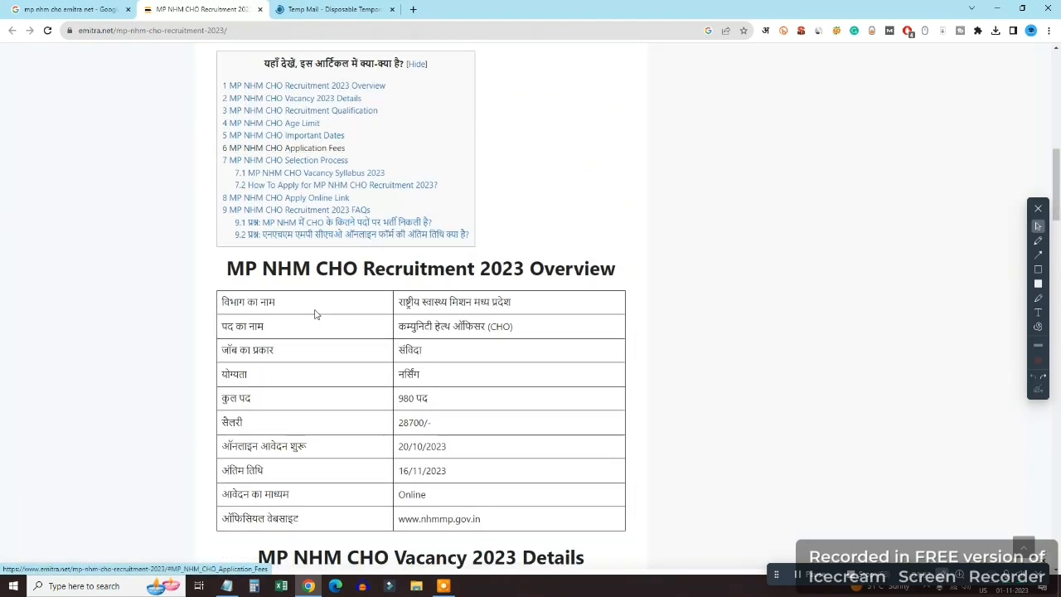
{"action": "scroll", "coordinate": [315, 312], "scroll_direction": "down", "scroll_amount": 8}
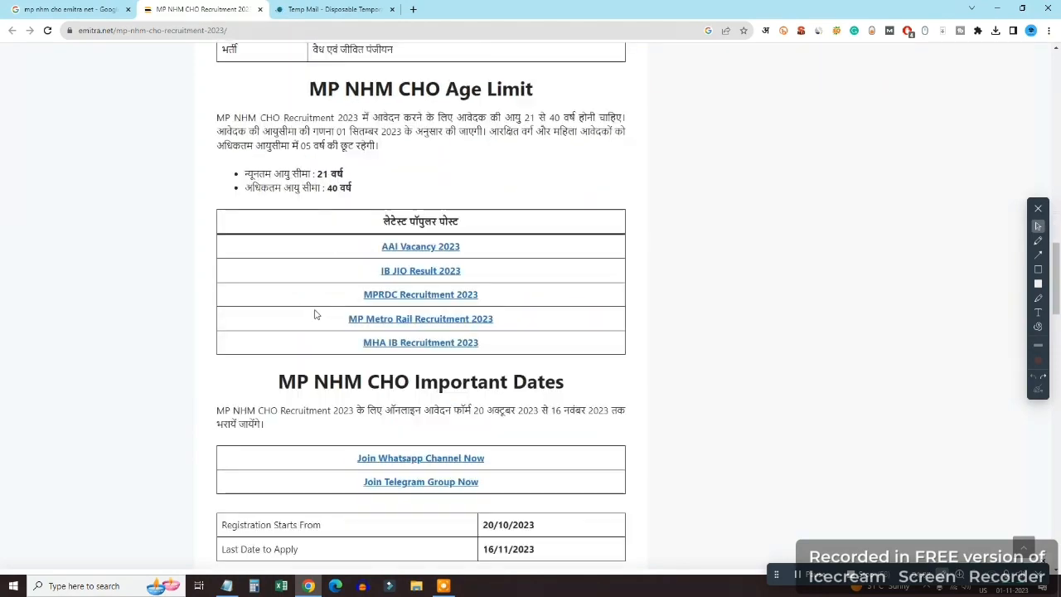
{"action": "scroll", "coordinate": [315, 314], "scroll_direction": "down", "scroll_amount": 4}
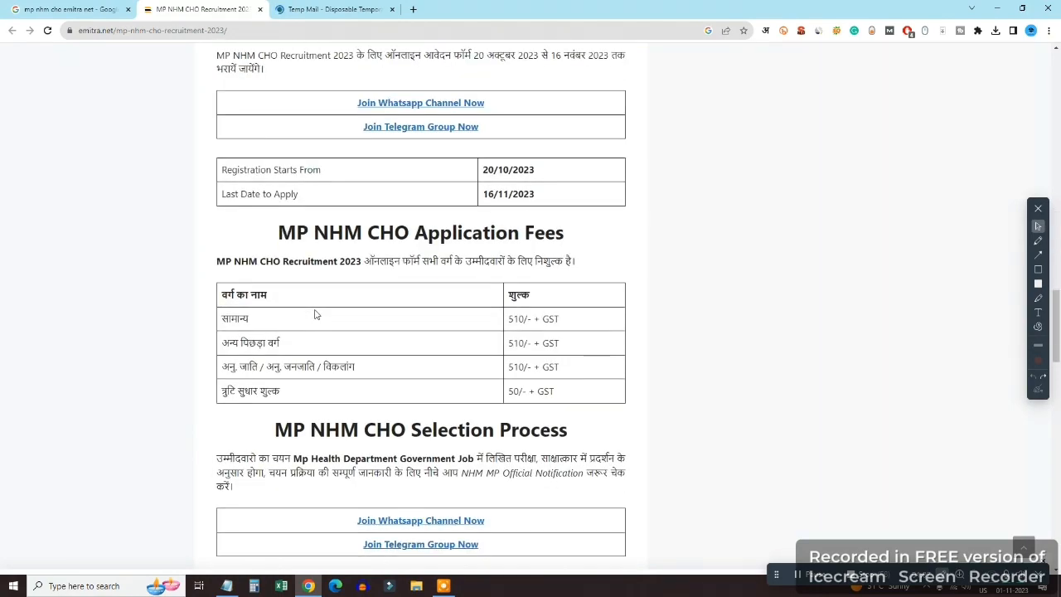
{"action": "scroll", "coordinate": [314, 314], "scroll_direction": "down", "scroll_amount": 10}
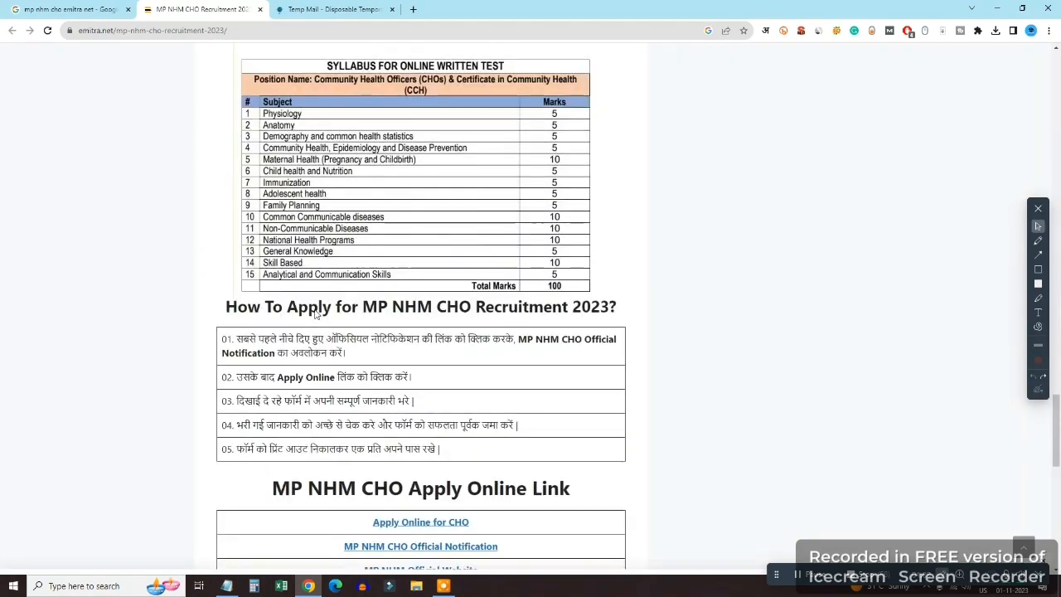
{"action": "scroll", "coordinate": [315, 311], "scroll_direction": "down", "scroll_amount": 4}
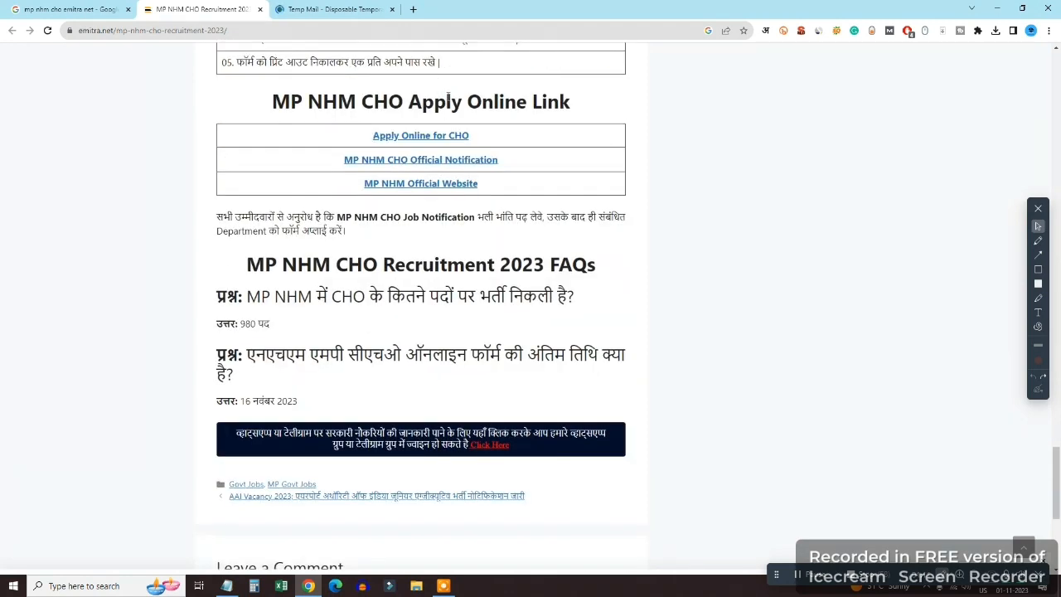
Follow 'Apply Online for CHO' to the iForms sign-in page and choose to create a new account
{"action": "left_click", "coordinate": [456, 141]}
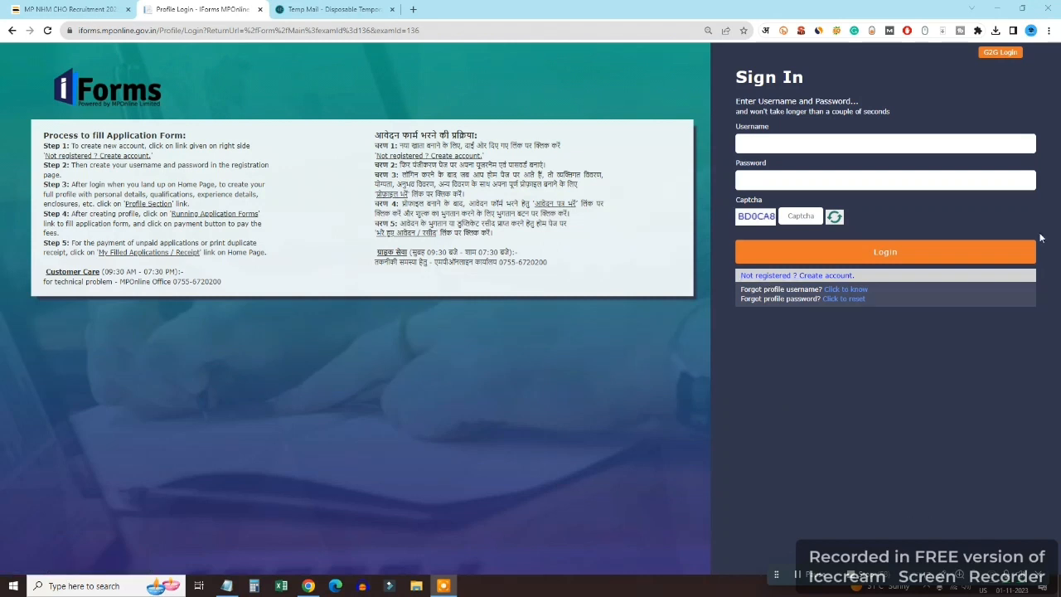
{"action": "left_click", "coordinate": [944, 575]}
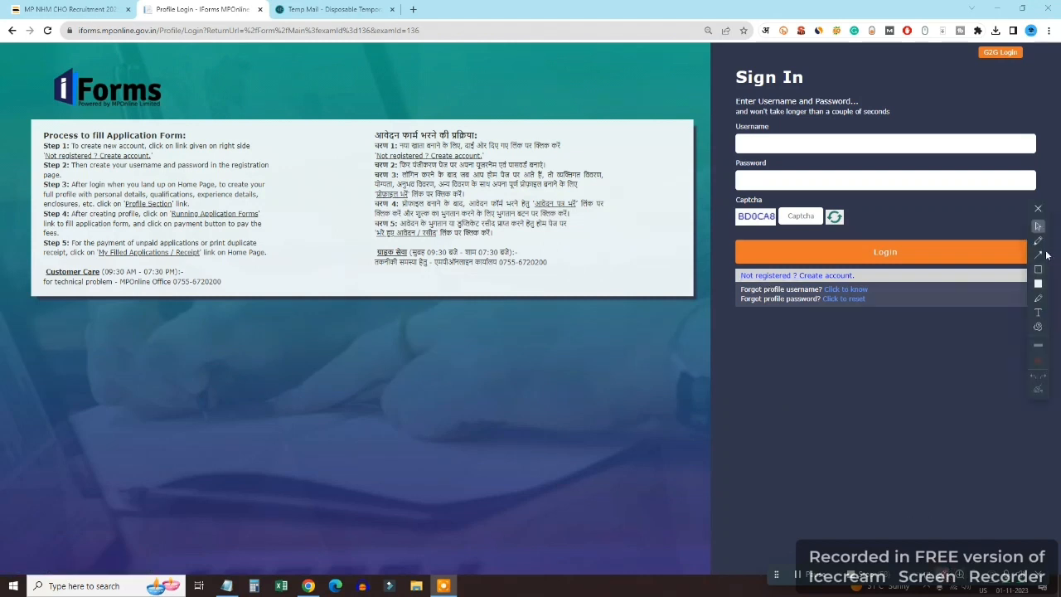
{"action": "left_click", "coordinate": [1037, 255]}
{"action": "left_click_drag", "start_coordinate": [657, 321], "coordinate": [730, 280]}
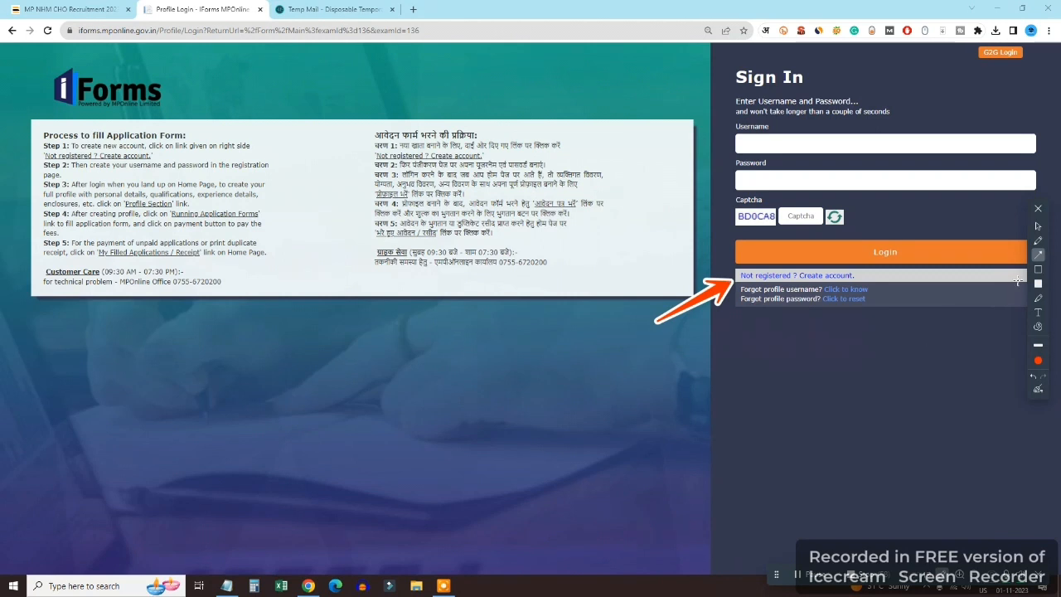
{"action": "key", "text": "ctrl+z"}
{"action": "left_click", "coordinate": [1038, 226]}
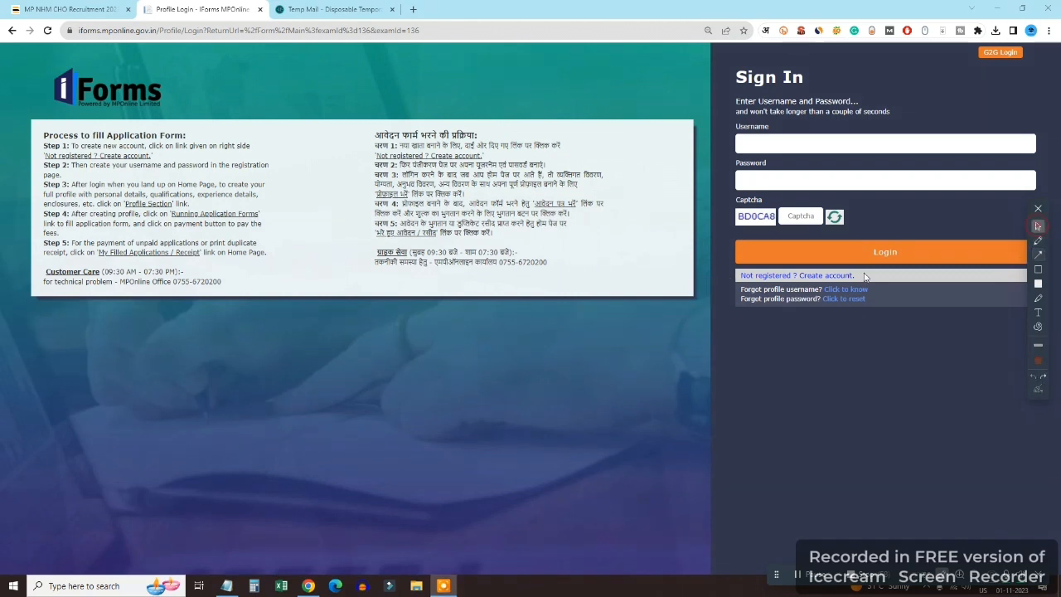
{"action": "left_click", "coordinate": [810, 276]}
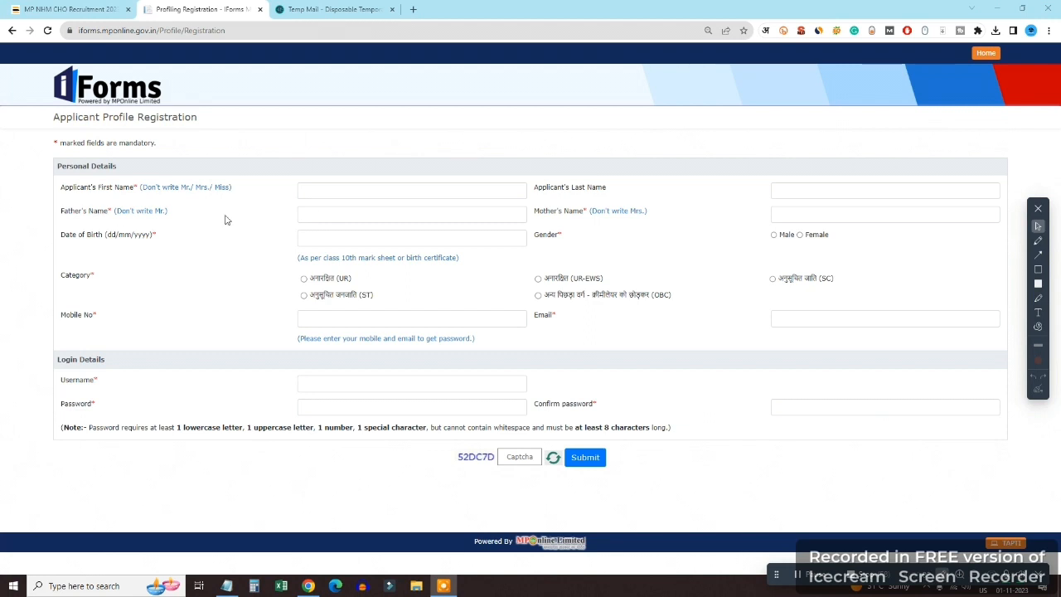
Enter the applicant's first name, last name and parent's name on the registration form
{"action": "left_click", "coordinate": [1037, 242]}
{"action": "left_click_drag", "start_coordinate": [133, 175], "coordinate": [207, 162]}
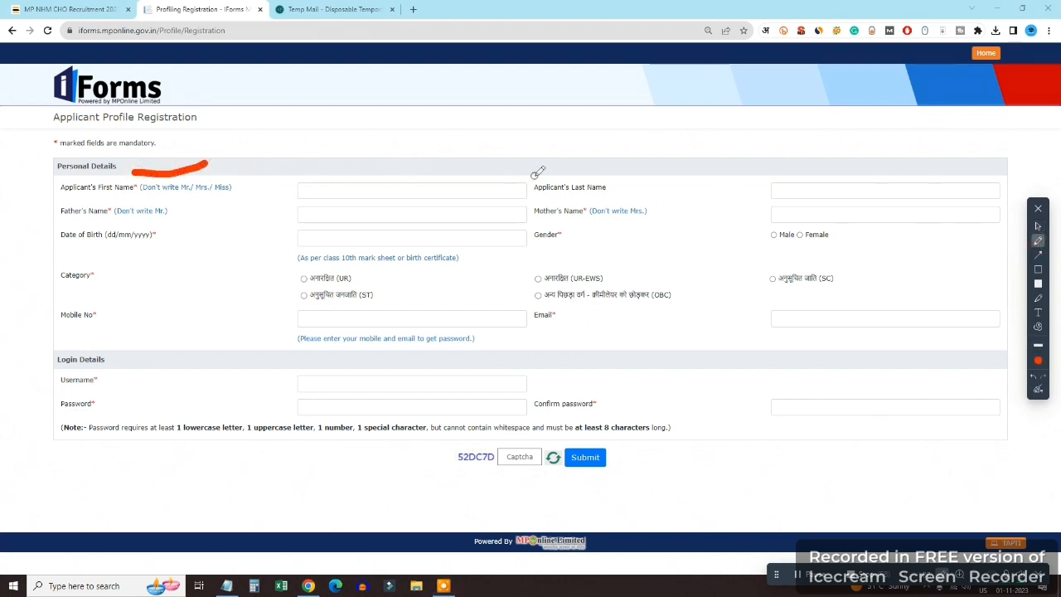
{"action": "left_click_drag", "start_coordinate": [586, 176], "coordinate": [641, 172]}
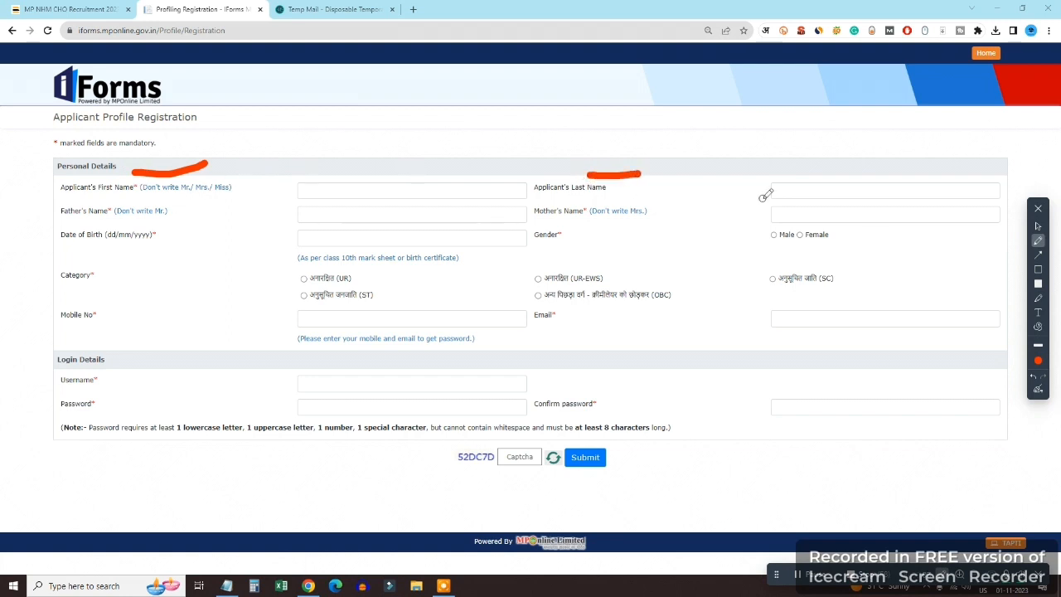
{"action": "key", "text": "ctrl+z"}
{"action": "key", "text": "ctrl+z"}
{"action": "left_click", "coordinate": [1039, 226]}
{"action": "left_click", "coordinate": [399, 195]}
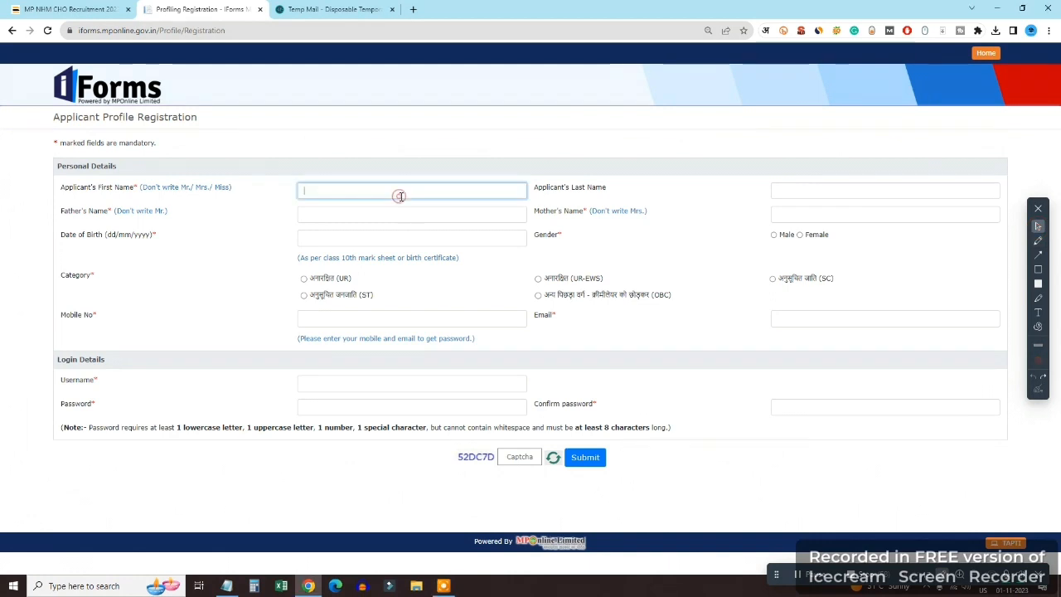
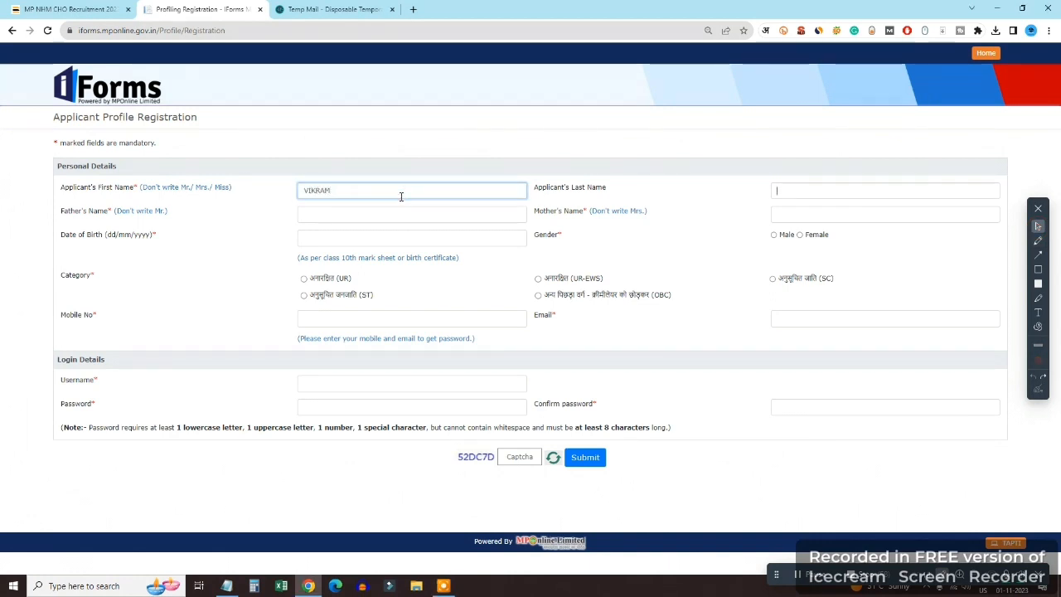
{"action": "key", "text": "Tab"}
{"action": "key", "text": "Tab"}
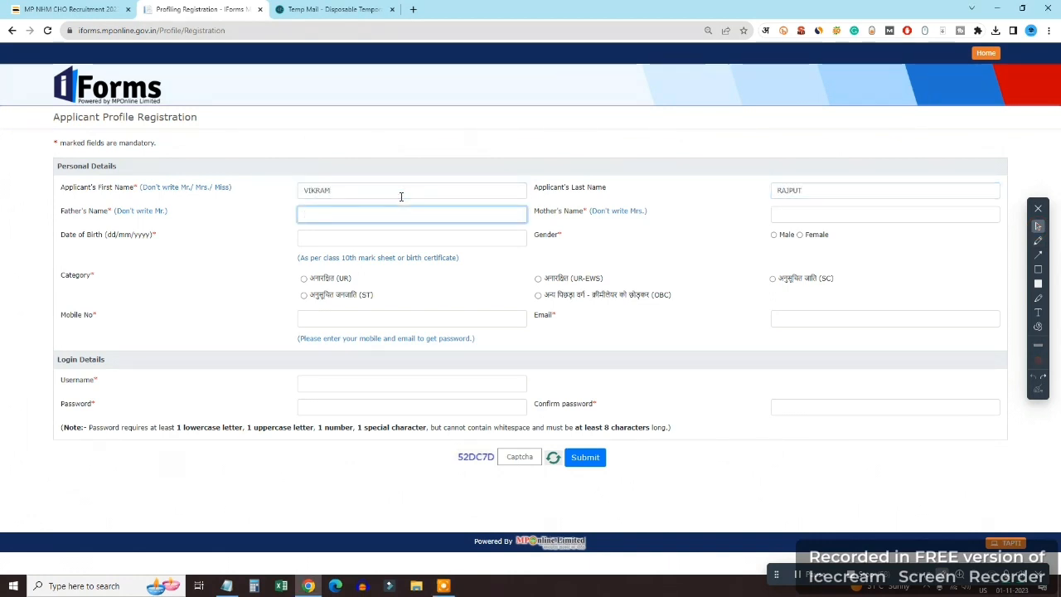
{"action": "key", "text": "Tab"}
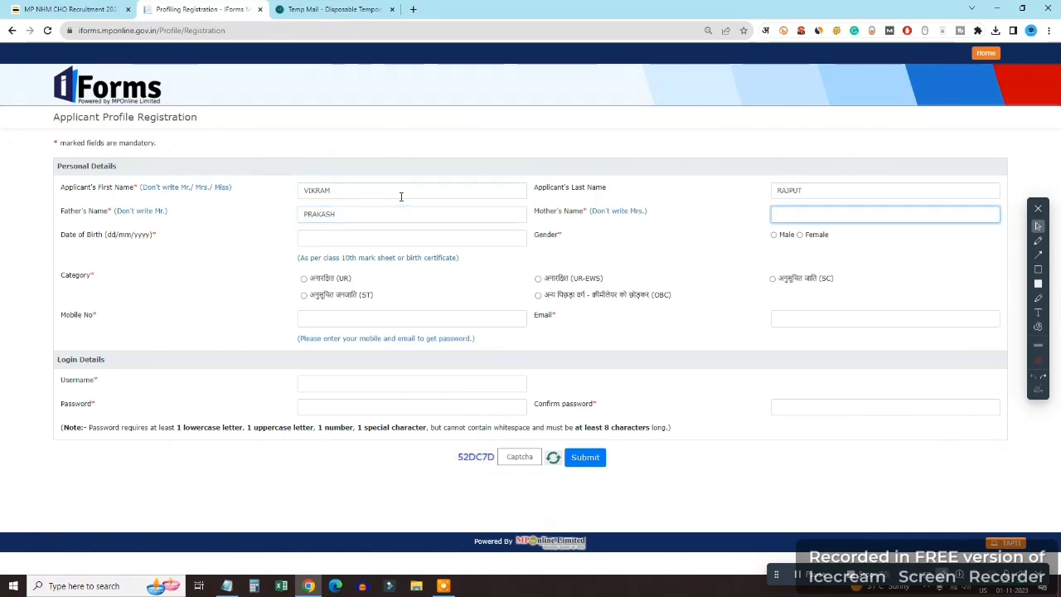
{"action": "type", "text": "KOKILA"}
{"action": "key", "text": "Tab"}
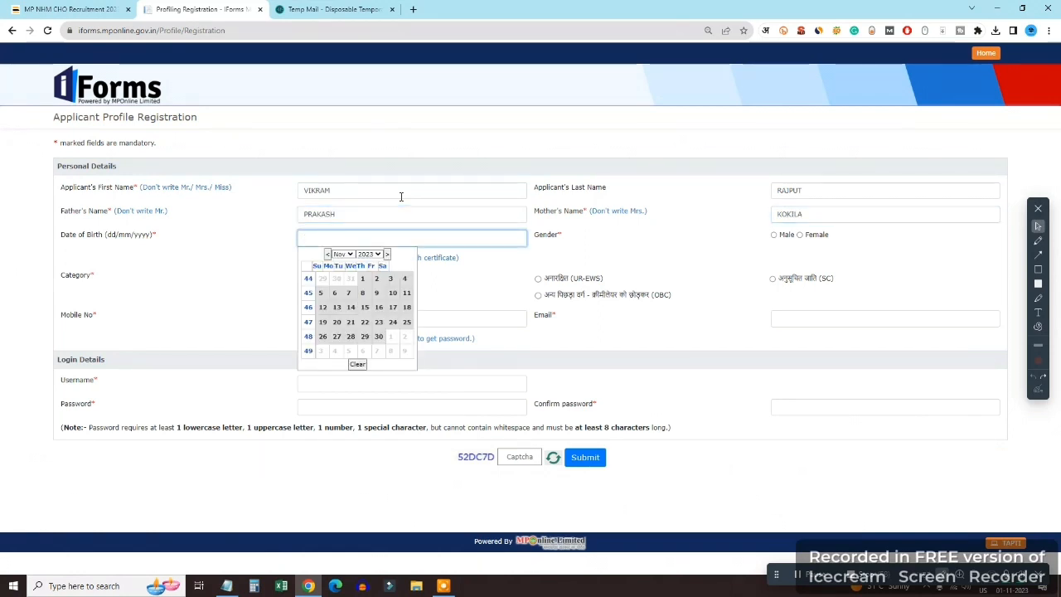
Enter birth date 04/05/2000, removing the extra zero, and select Male and the UR category
{"action": "type", "text": "04/05/20000"}
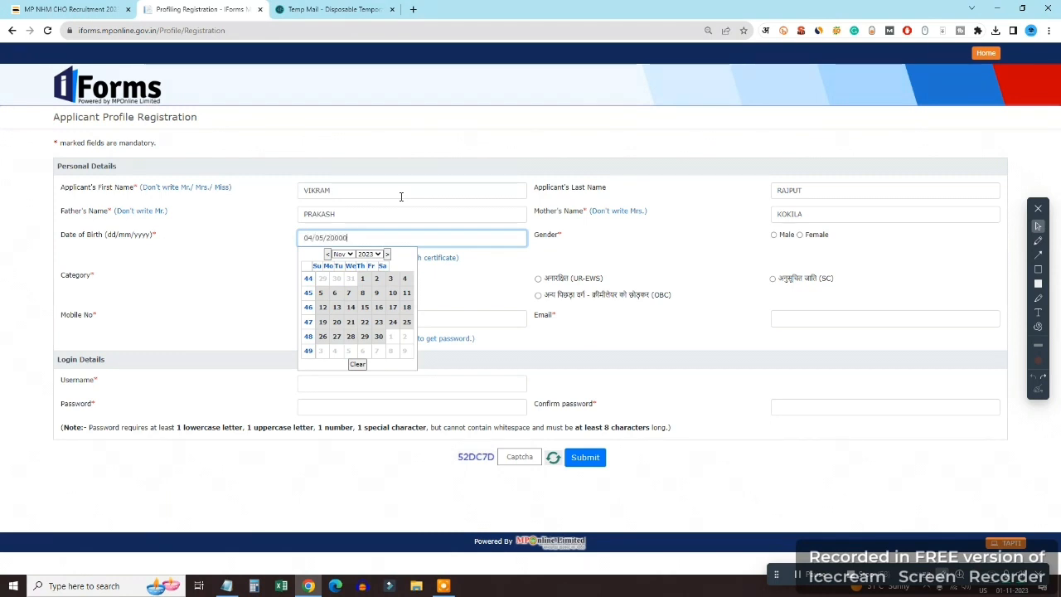
{"action": "key", "text": "Tab"}
{"action": "key", "text": "shift+Tab"}
{"action": "key", "text": "End"}
{"action": "key", "text": "BackSpace"}
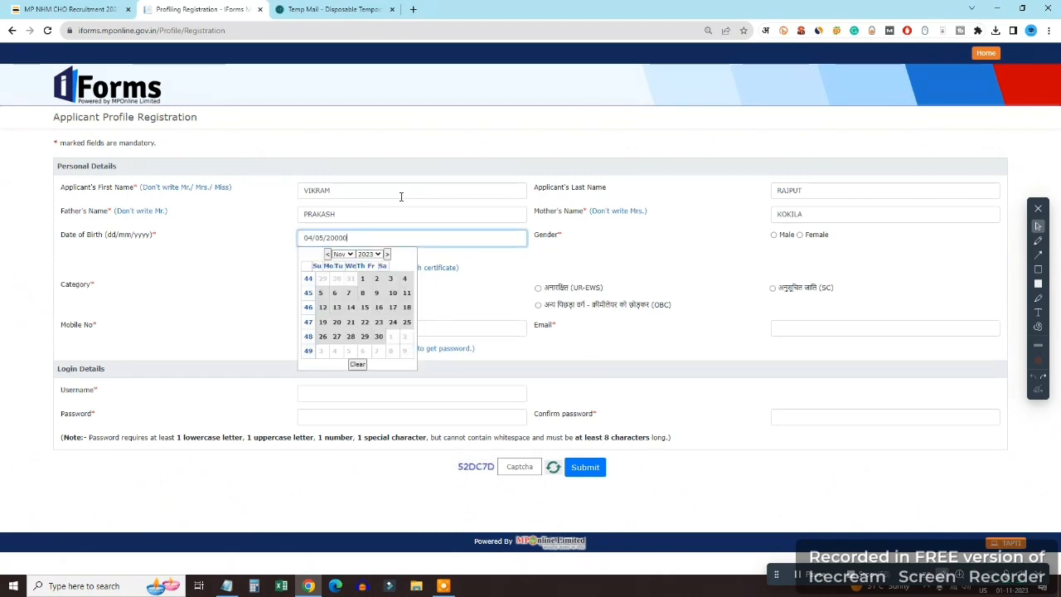
{"action": "key", "text": "Tab"}
{"action": "left_click", "coordinate": [773, 234]}
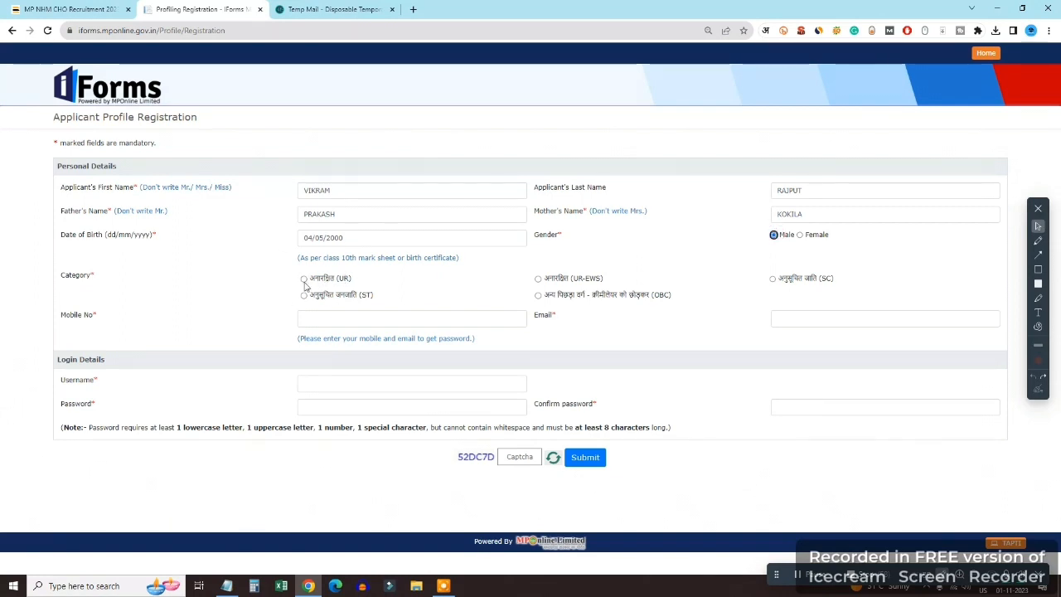
{"action": "left_click", "coordinate": [303, 278]}
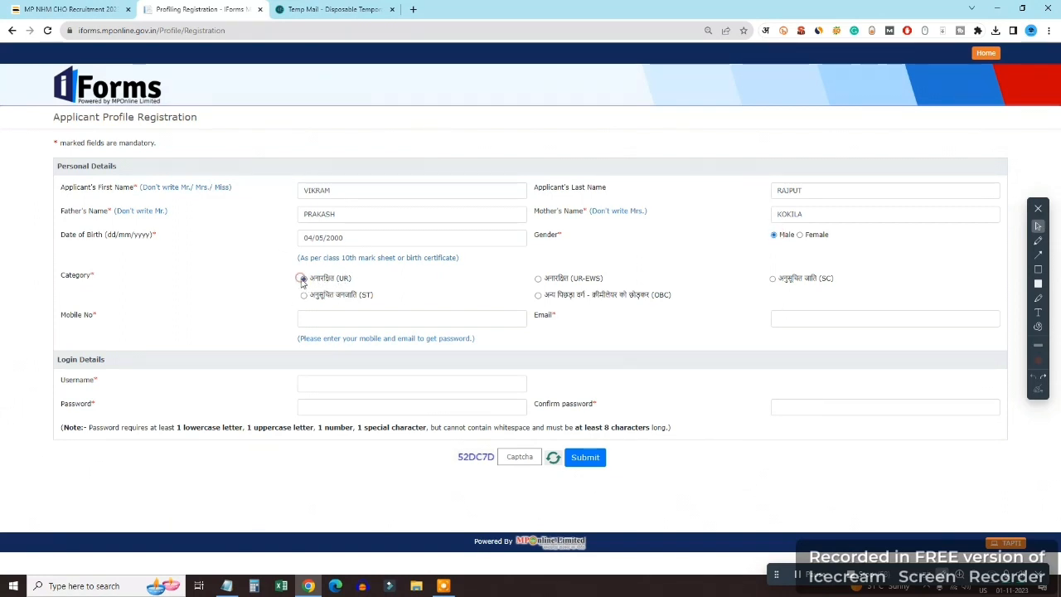
{"action": "left_click", "coordinate": [372, 319]}
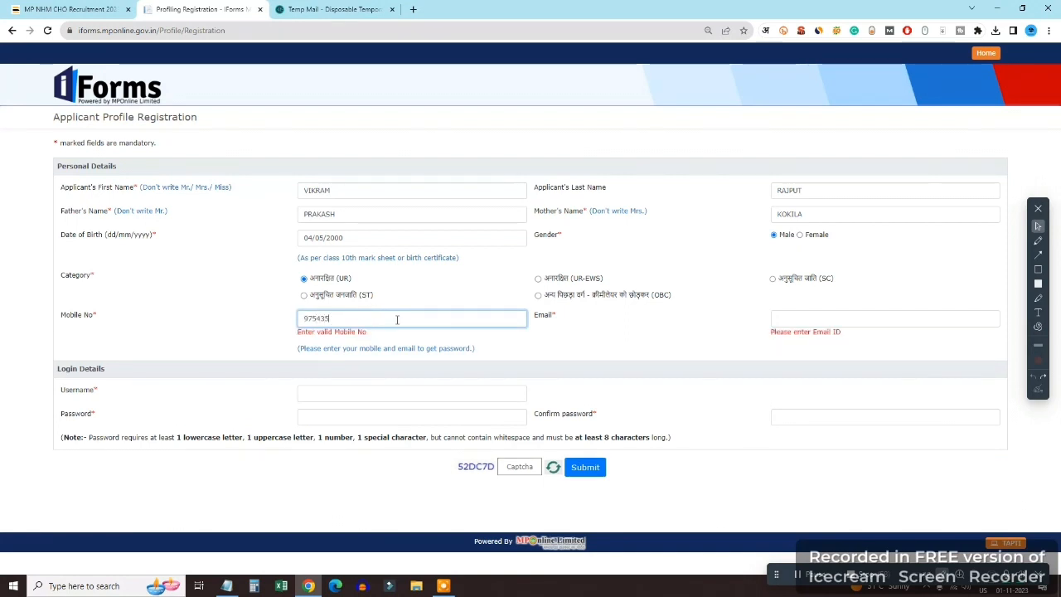
Enter the applicant's mobile number, e-mail address and a pasted username
{"action": "key", "text": "Tab"}
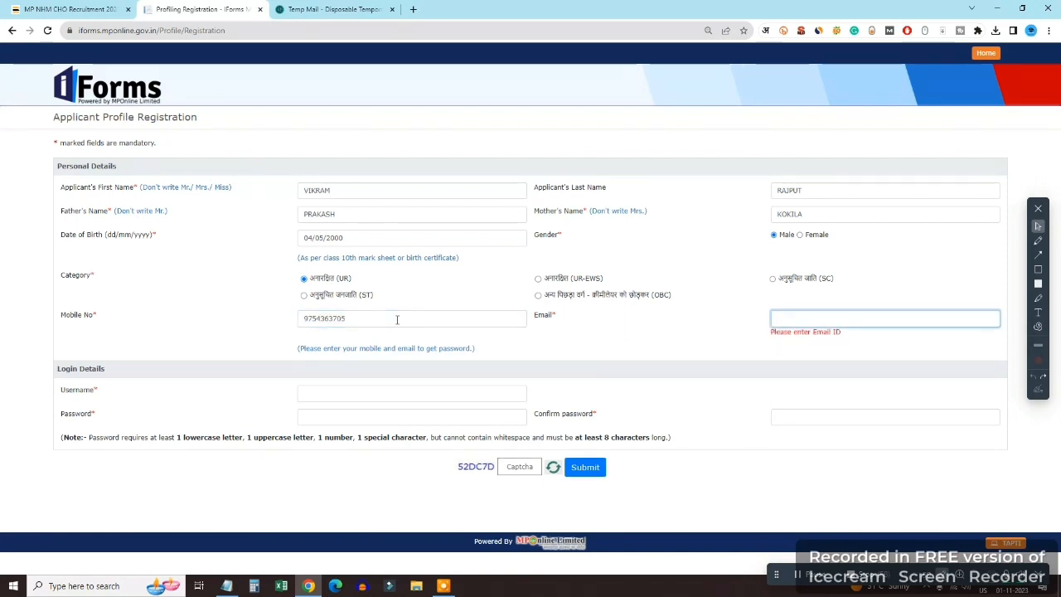
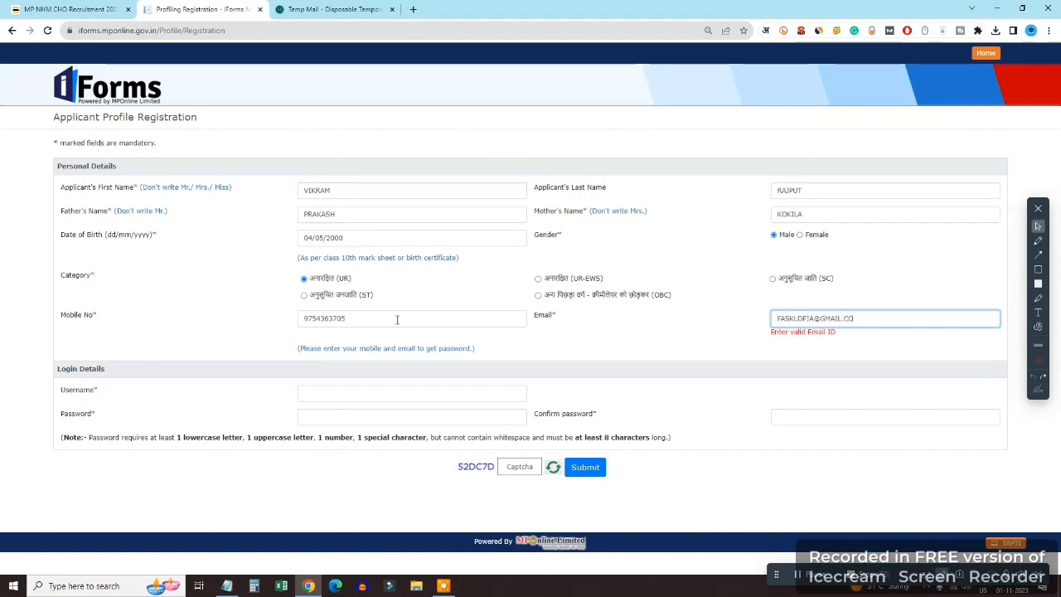
{"action": "key", "text": "Tab"}
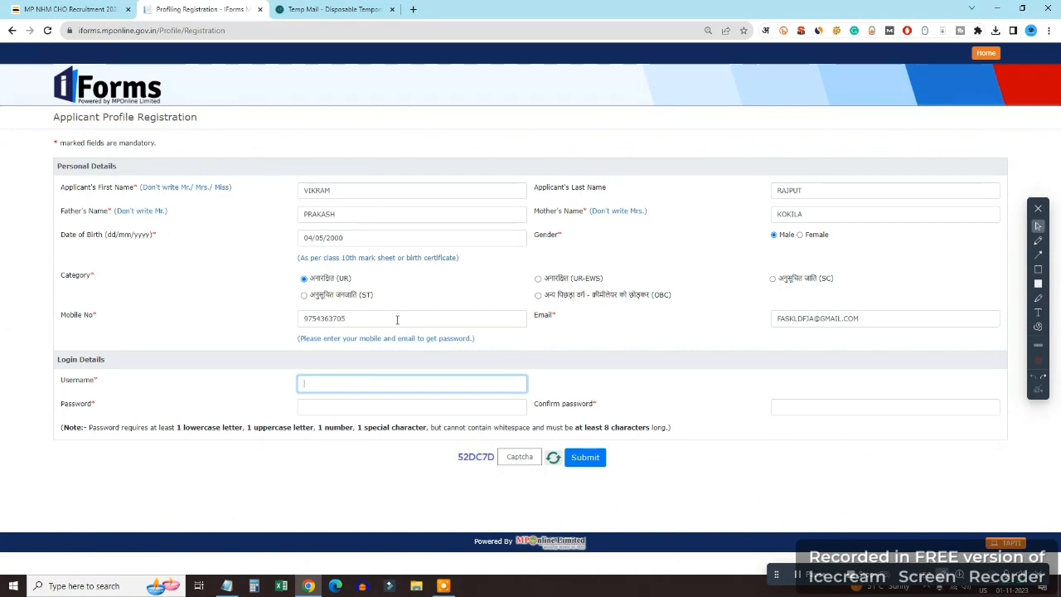
{"action": "key", "text": "ctrl+v"}
{"action": "key", "text": "Tab"}
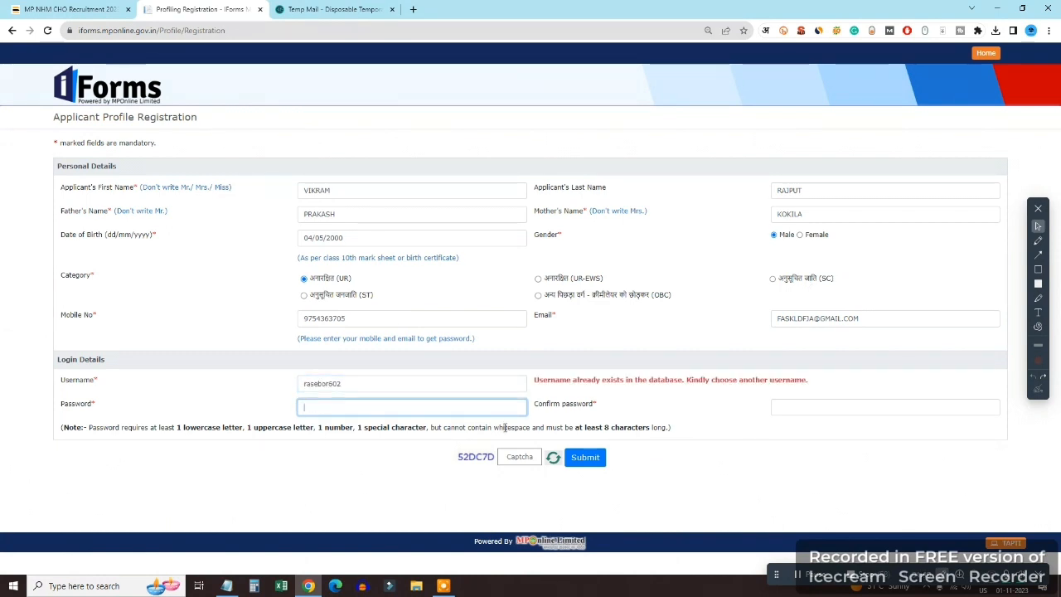
Type the password and its confirmation, then retype both so they match
{"action": "type", "text": "••••••••••"}
{"action": "key", "text": "Tab"}
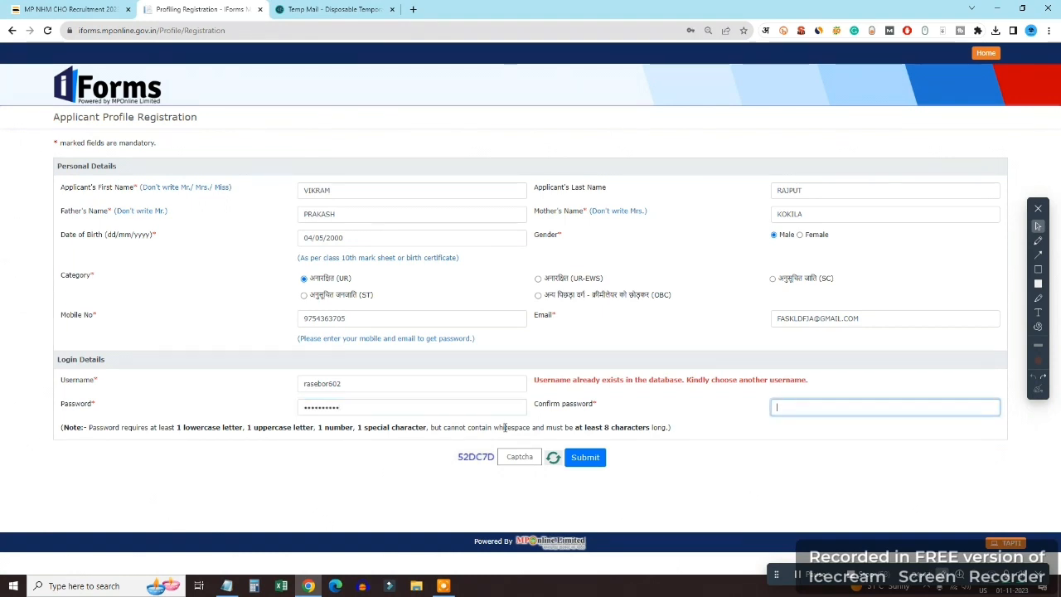
{"action": "type", "text": "••••••"}
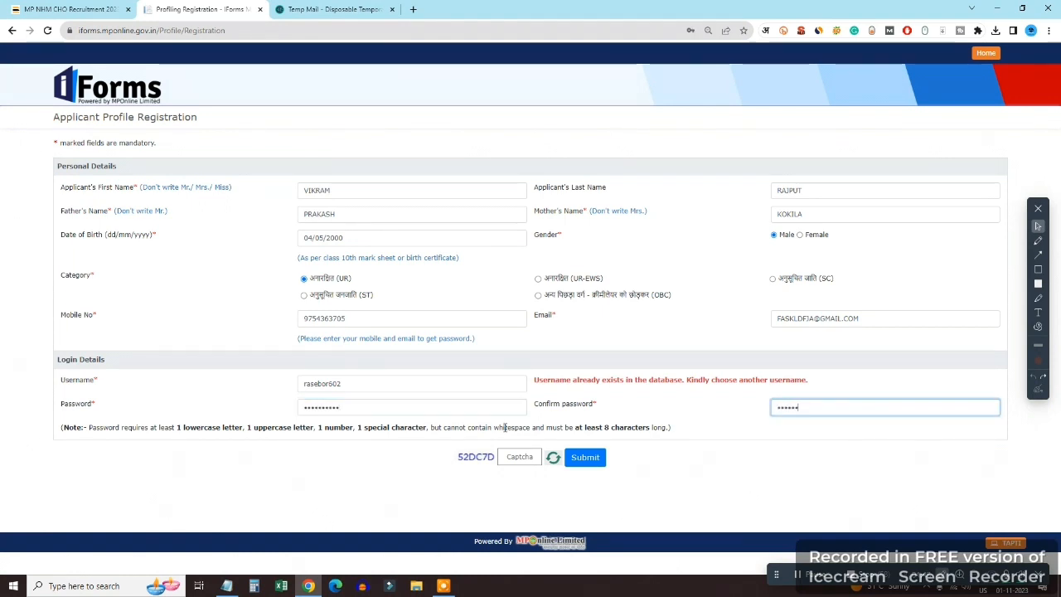
{"action": "type", "text": "•••••"}
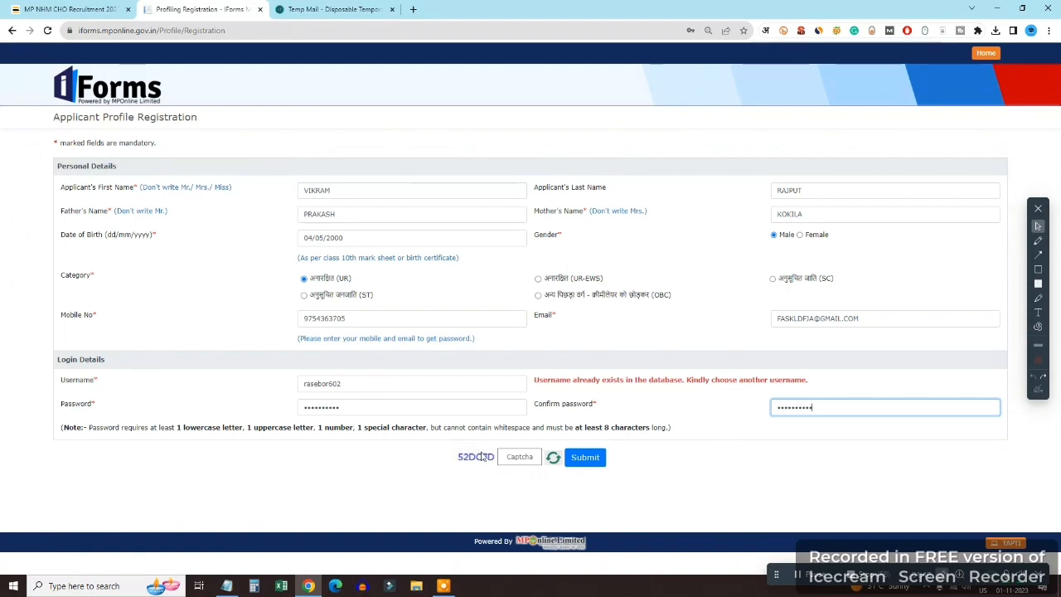
{"action": "left_click", "coordinate": [518, 457]}
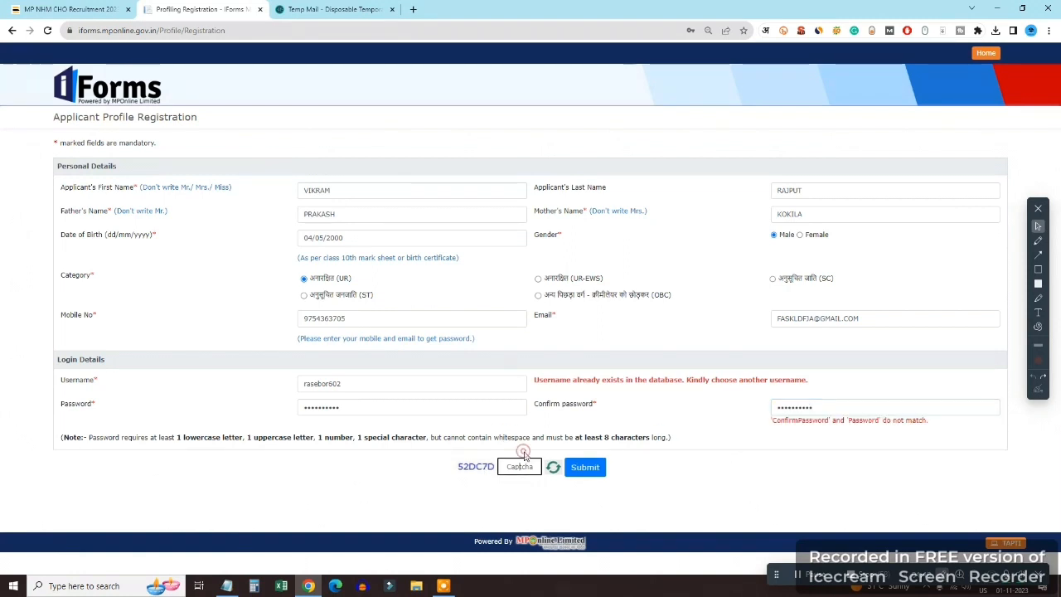
{"action": "double_click", "coordinate": [837, 406]}
{"action": "type", "text": "•••••••"}
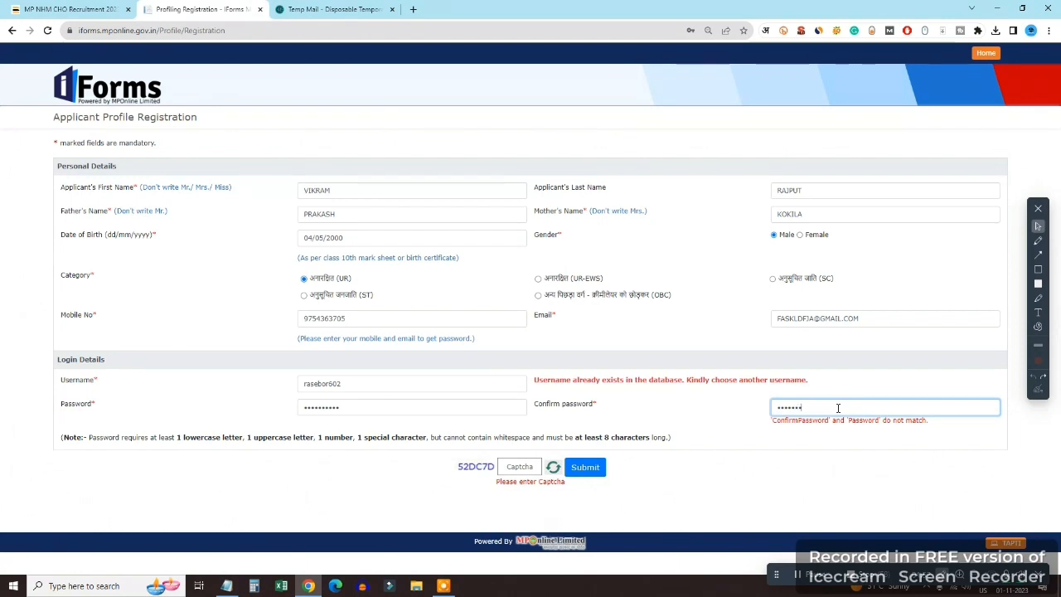
{"action": "type", "text": "•••"}
{"action": "key", "text": "Tab"}
{"action": "double_click", "coordinate": [413, 405]}
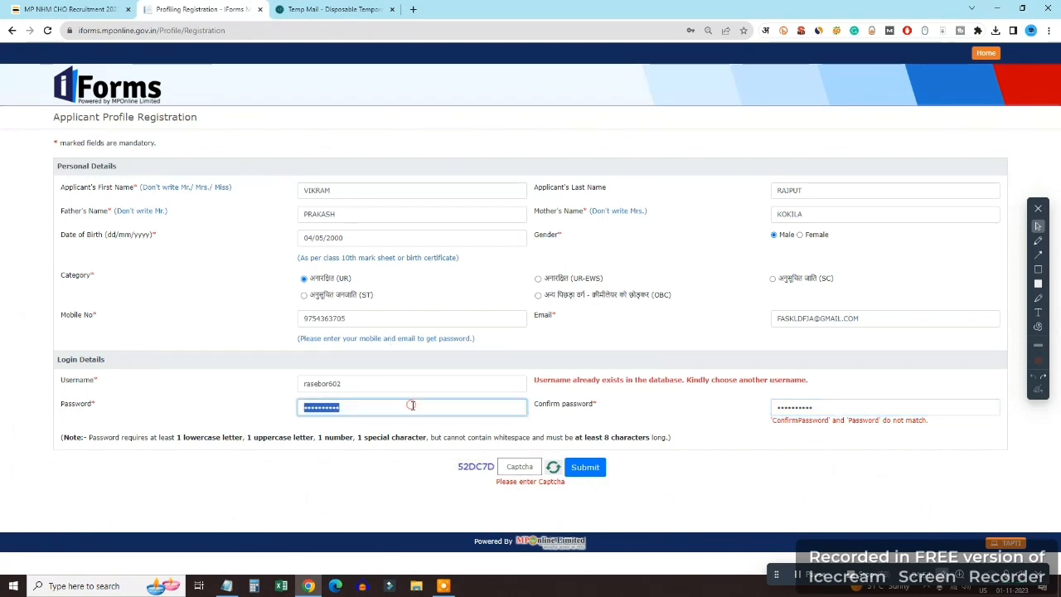
{"action": "type", "text": "•••••••"}
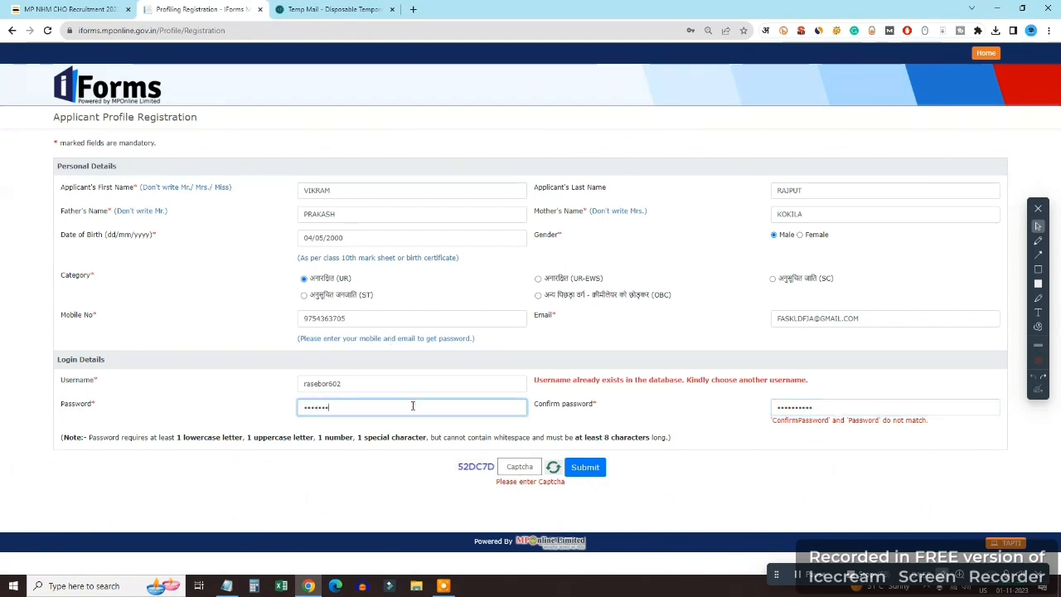
{"action": "key", "text": "Tab"}
Enter the captcha code shown on the form
{"action": "left_click", "coordinate": [515, 457]}
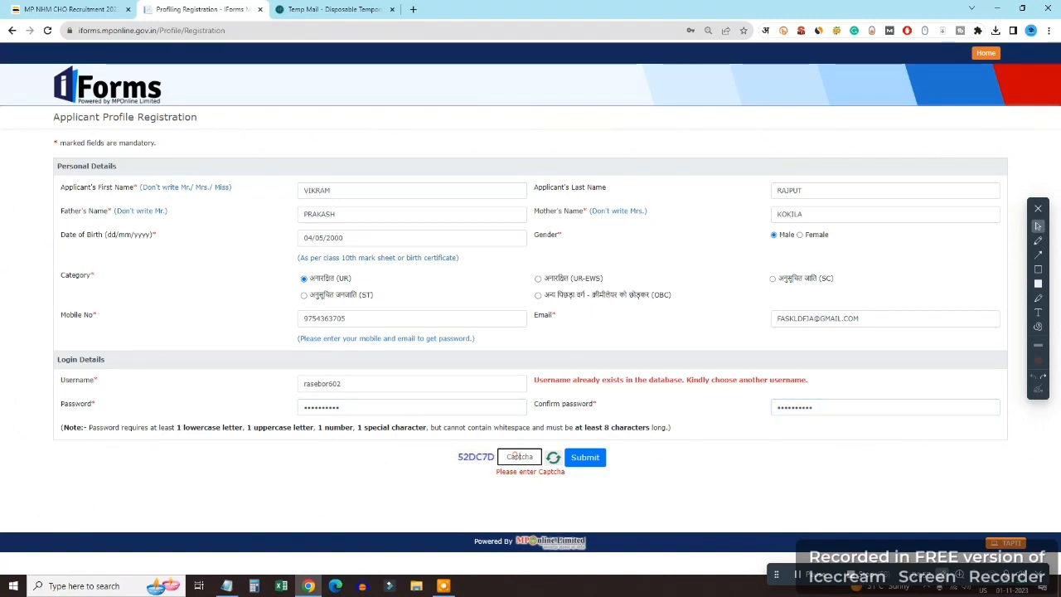
{"action": "type", "text": "52DC7D"}
{"action": "left_click", "coordinate": [1037, 240]}
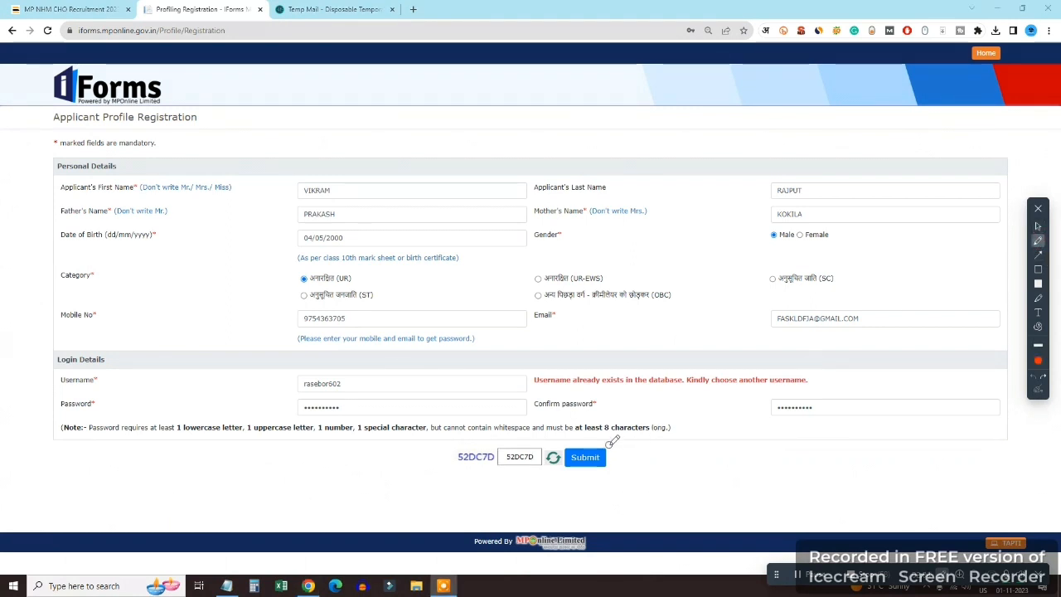
{"action": "left_click_drag", "start_coordinate": [611, 446], "coordinate": [684, 429]}
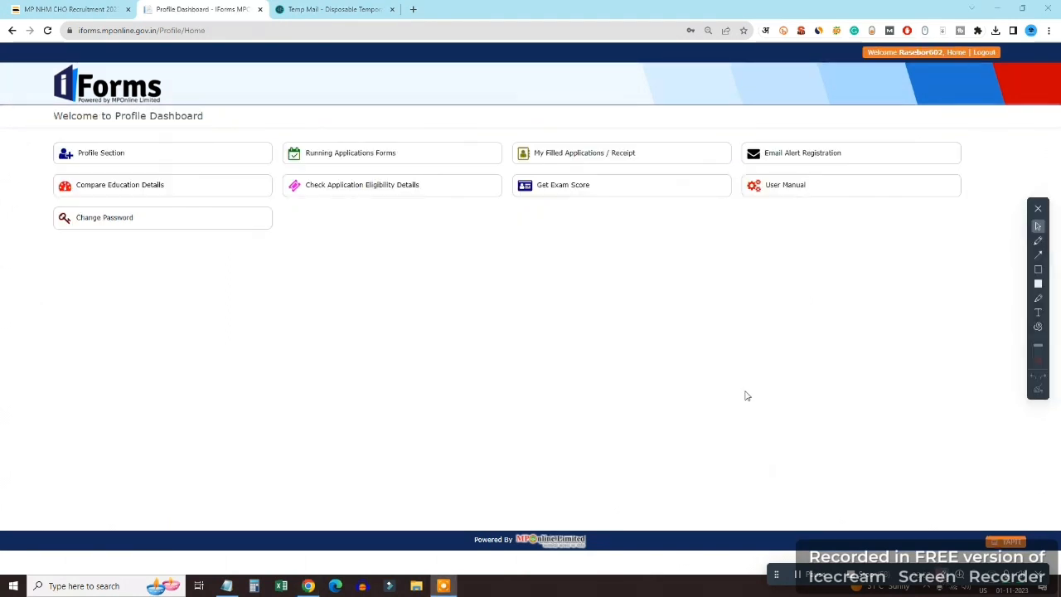
From the Profile Dashboard, open Profile Section to reach the Personal Details tab
{"action": "left_click", "coordinate": [1037, 240]}
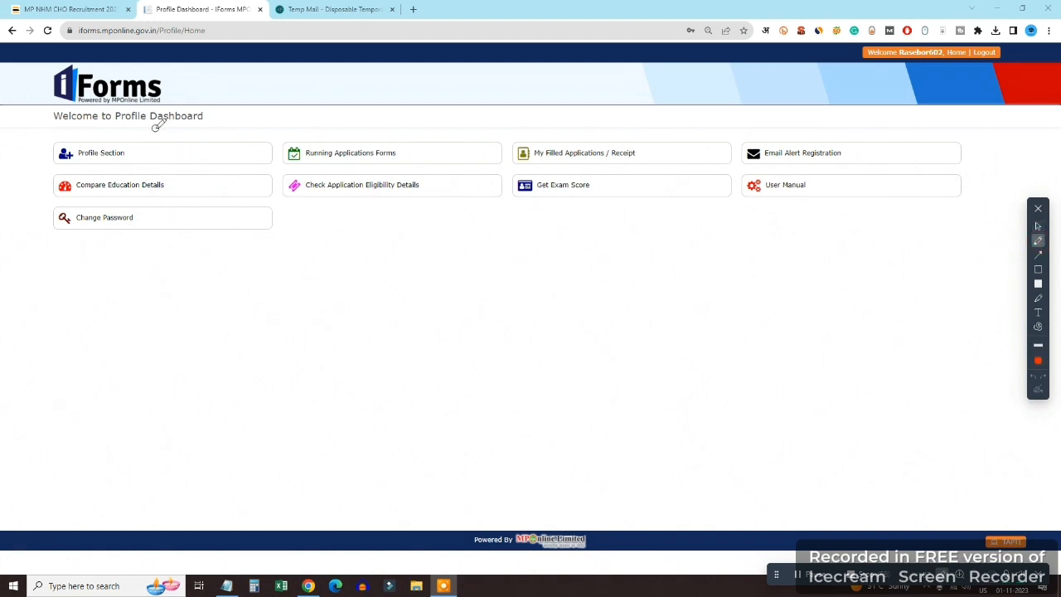
{"action": "left_click_drag", "start_coordinate": [126, 139], "coordinate": [204, 134]}
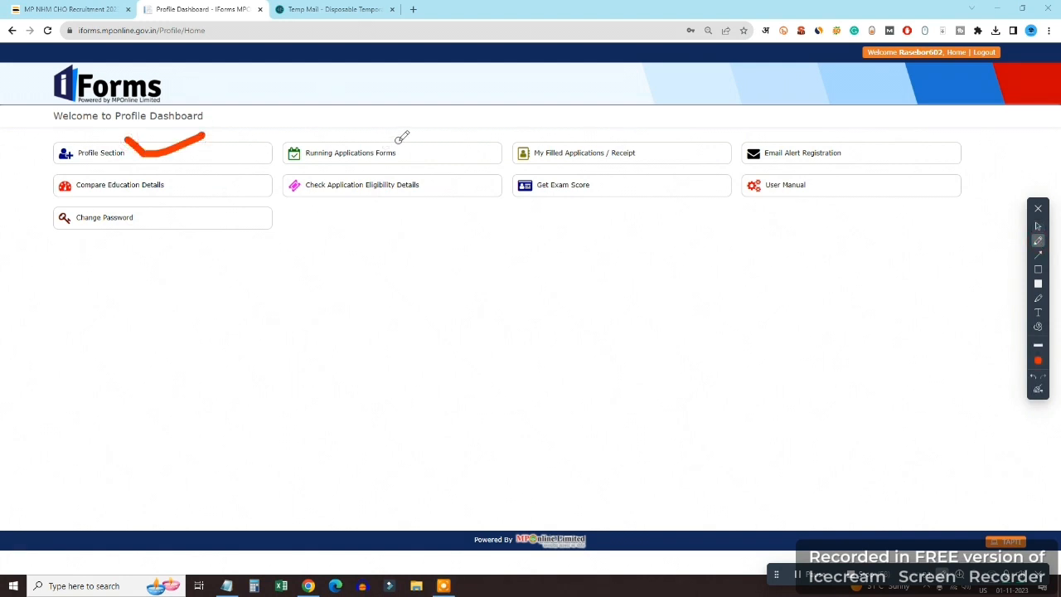
{"action": "left_click_drag", "start_coordinate": [396, 143], "coordinate": [460, 123]}
{"action": "mouse_move", "coordinate": [634, 132]}
{"action": "left_mouse_down"}
{"action": "mouse_move", "coordinate": [651, 148]}
{"action": "mouse_move", "coordinate": [683, 136]}
{"action": "left_mouse_up"}
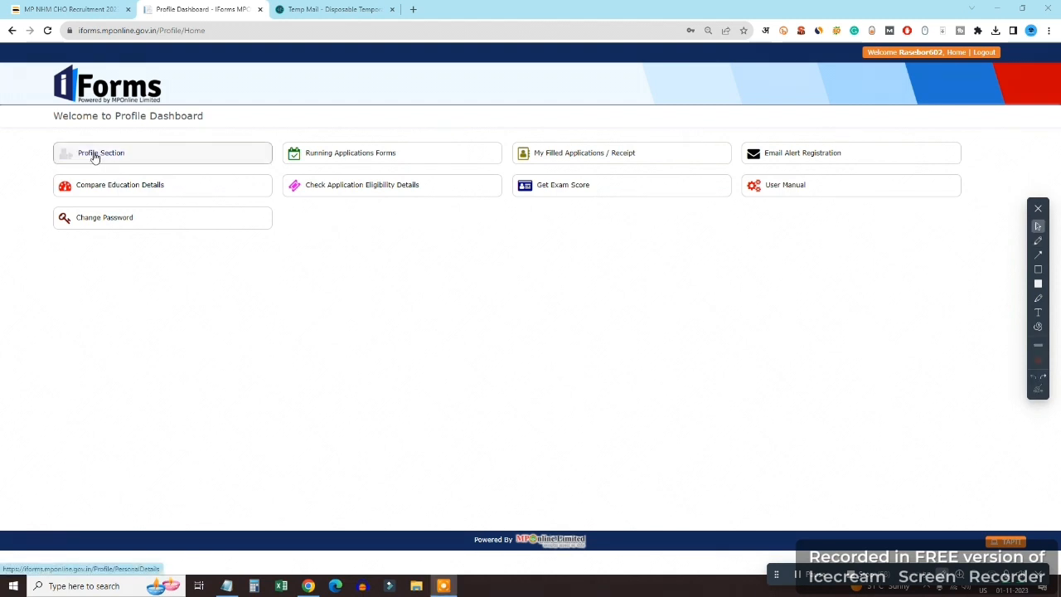
{"action": "left_click", "coordinate": [93, 155]}
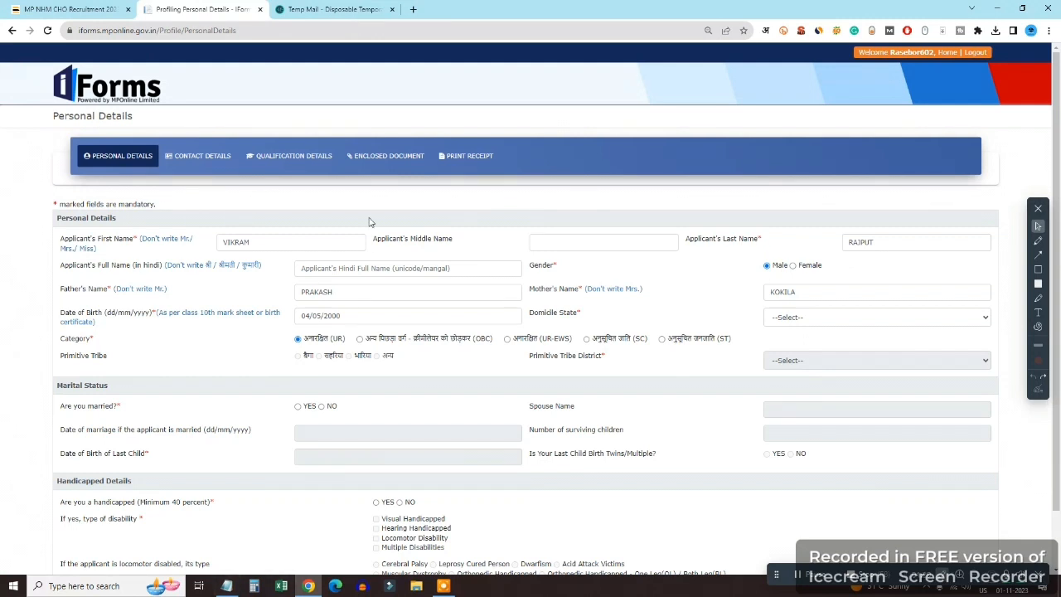
Enter the applicant's full name in Hindi using Hindi transliteration typing
{"action": "left_click", "coordinate": [268, 241]}
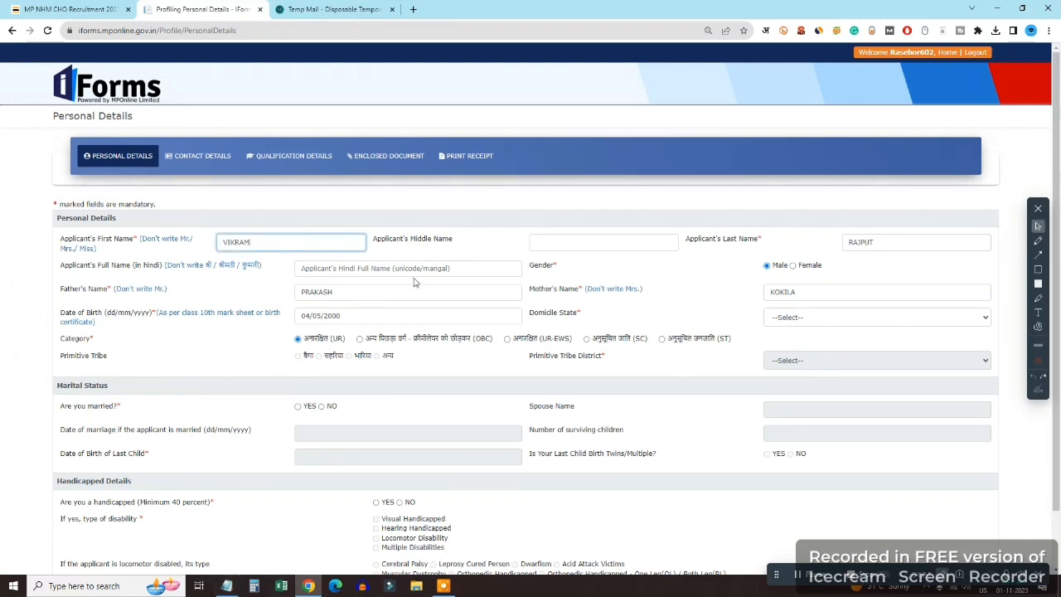
{"action": "left_click", "coordinate": [414, 273]}
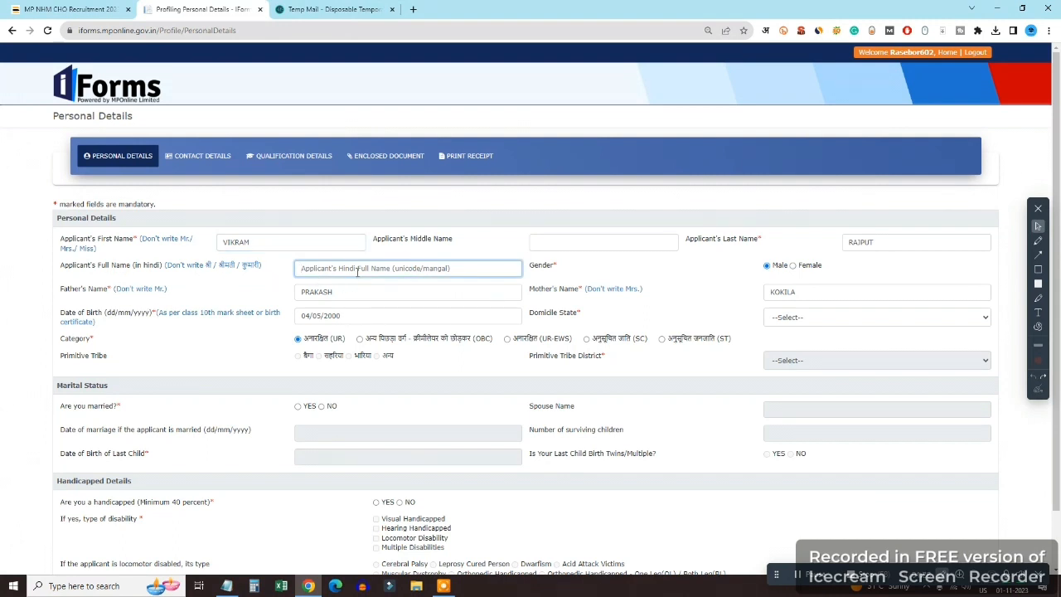
{"action": "type", "text": "V"}
{"action": "key", "text": "BackSpace"}
{"action": "key", "text": "BackSpace"}
{"action": "key", "text": "BackSpace"}
{"action": "key", "text": "BackSpace"}
{"action": "key", "text": "BackSpace"}
{"action": "key", "text": "BackSpace"}
{"action": "left_click", "coordinate": [764, 30]}
{"action": "left_click", "coordinate": [739, 47]}
{"action": "type", "text": "VIRK"}
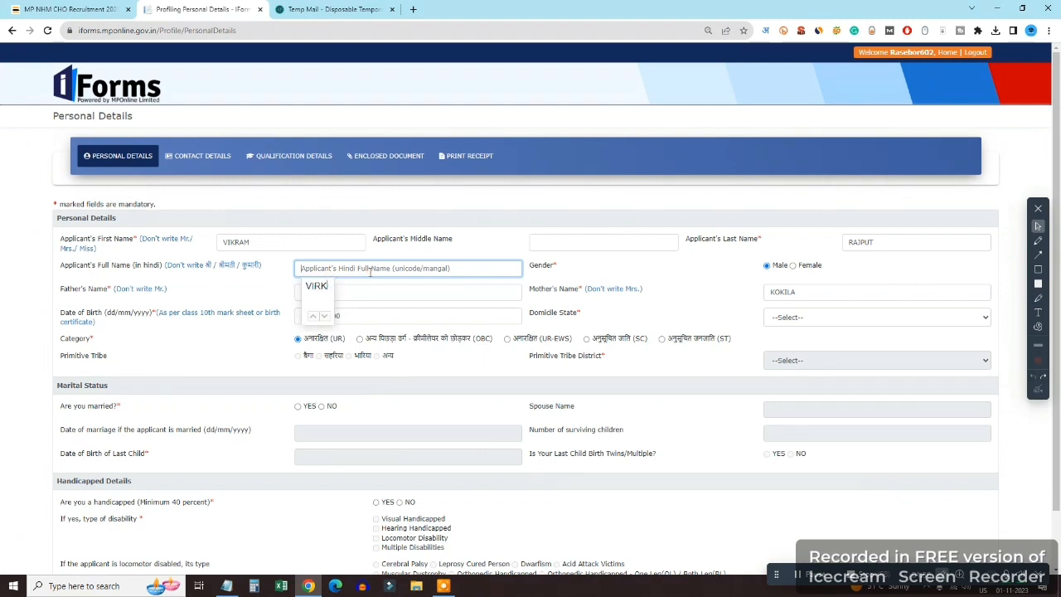
{"action": "key", "text": "BackSpace"}
{"action": "key", "text": "BackSpace"}
{"action": "key", "text": "space"}
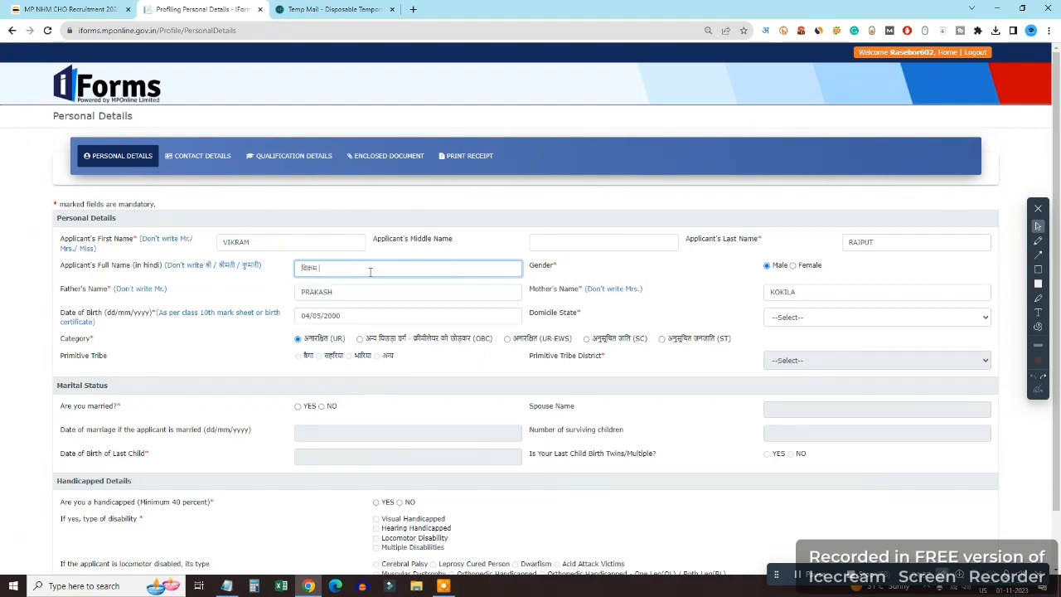
{"action": "type", "text": "RAJPUT"}
{"action": "key", "text": "space"}
{"action": "left_click", "coordinate": [763, 33]}
{"action": "left_click", "coordinate": [688, 50]}
Set the Domicile State to Madhya Pradesh
{"action": "left_click", "coordinate": [831, 322]}
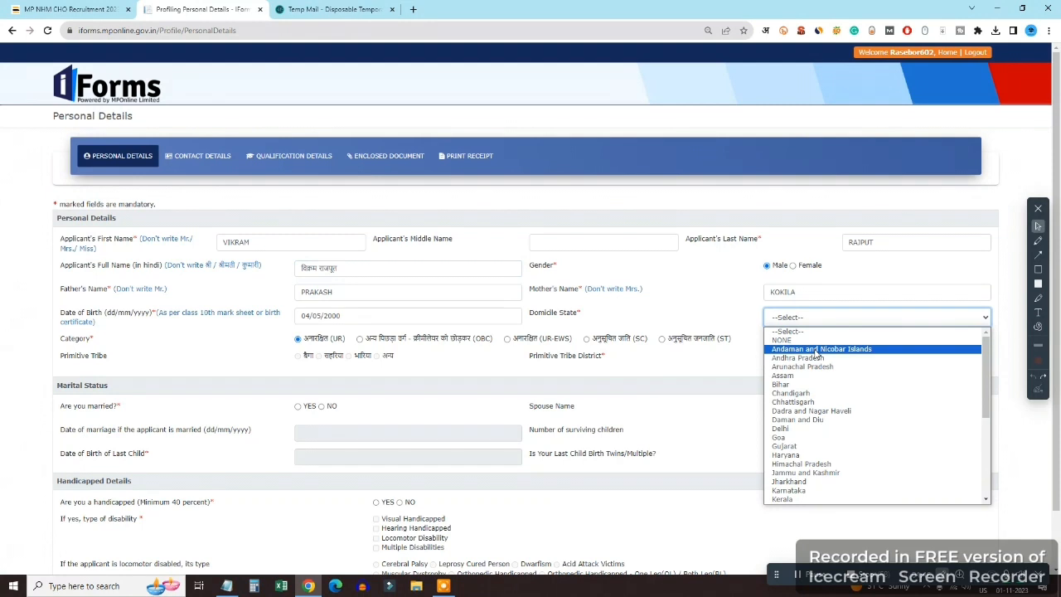
{"action": "key", "text": "m"}
{"action": "key", "text": "Return"}
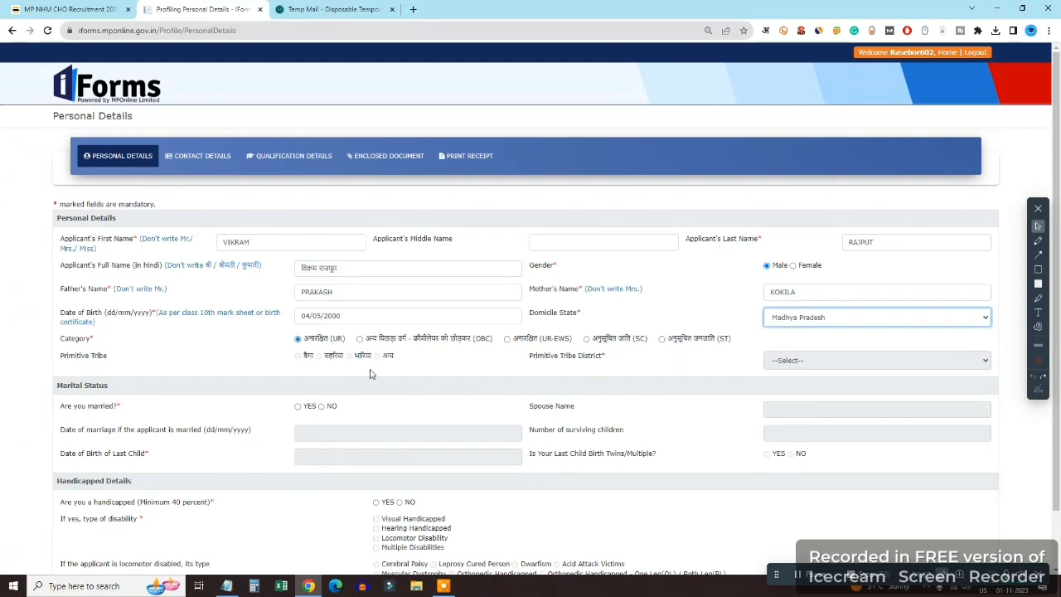
{"action": "scroll", "coordinate": [370, 374], "scroll_direction": "down", "scroll_amount": 1}
Try the married option's spouse, marriage date and children fields, entering 1 surviving child
{"action": "left_click", "coordinate": [321, 351]}
{"action": "scroll", "coordinate": [332, 357], "scroll_direction": "down", "scroll_amount": 1}
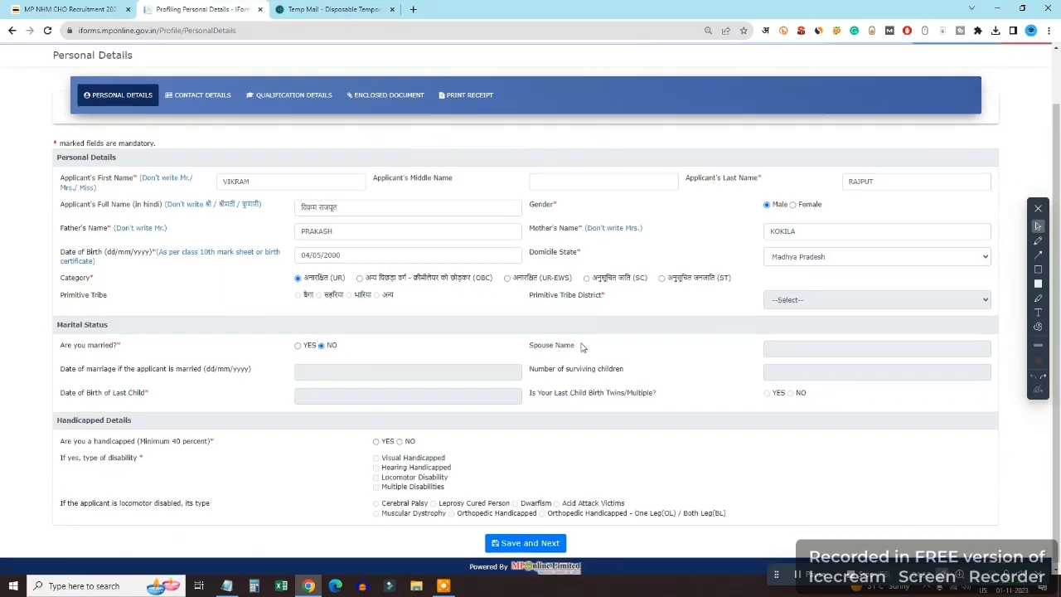
{"action": "left_click", "coordinate": [297, 343]}
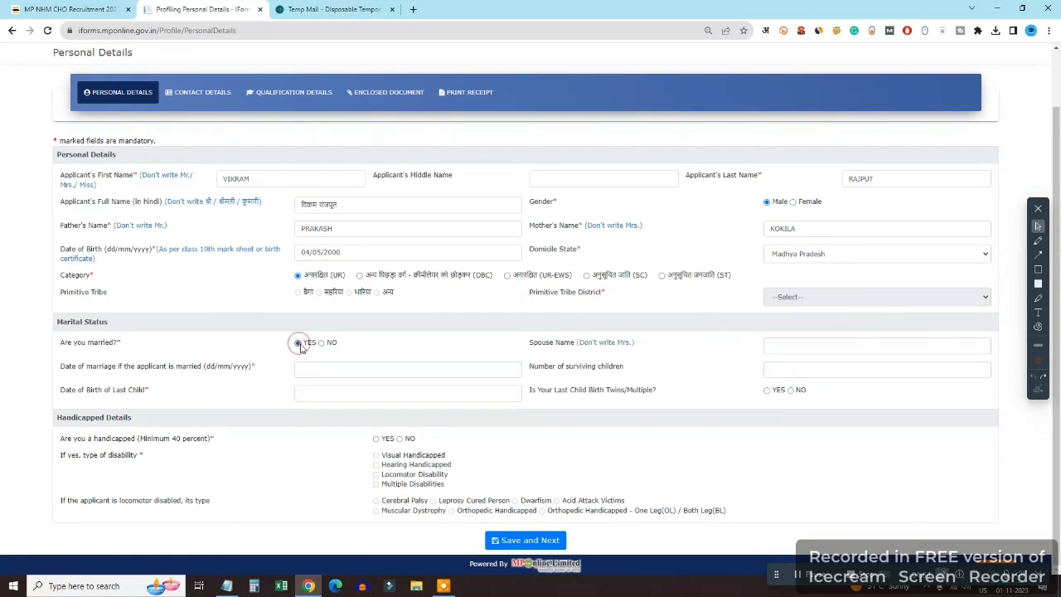
{"action": "left_click", "coordinate": [796, 345]}
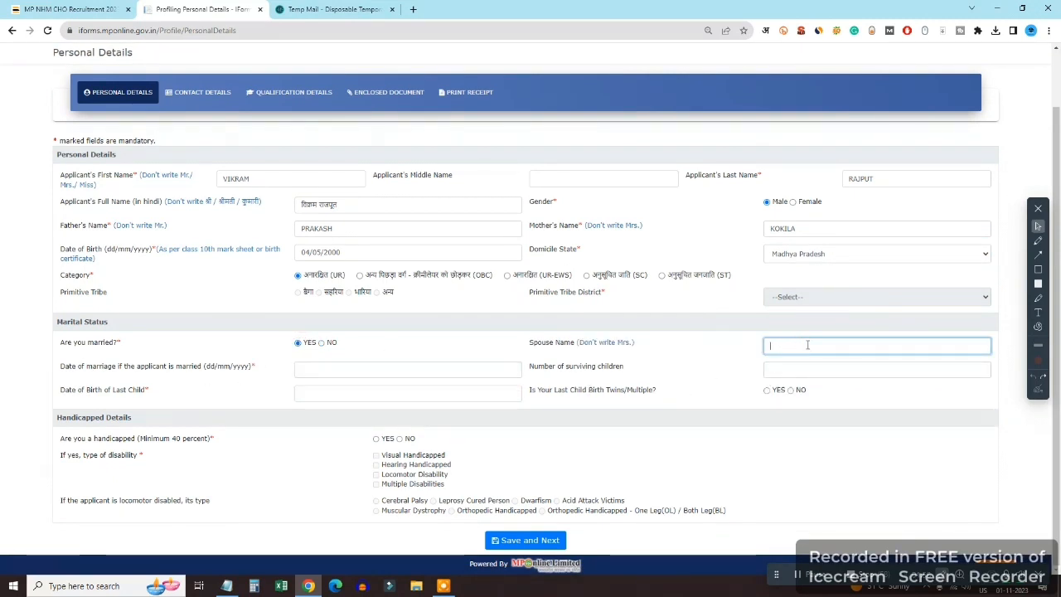
{"action": "left_click", "coordinate": [318, 372]}
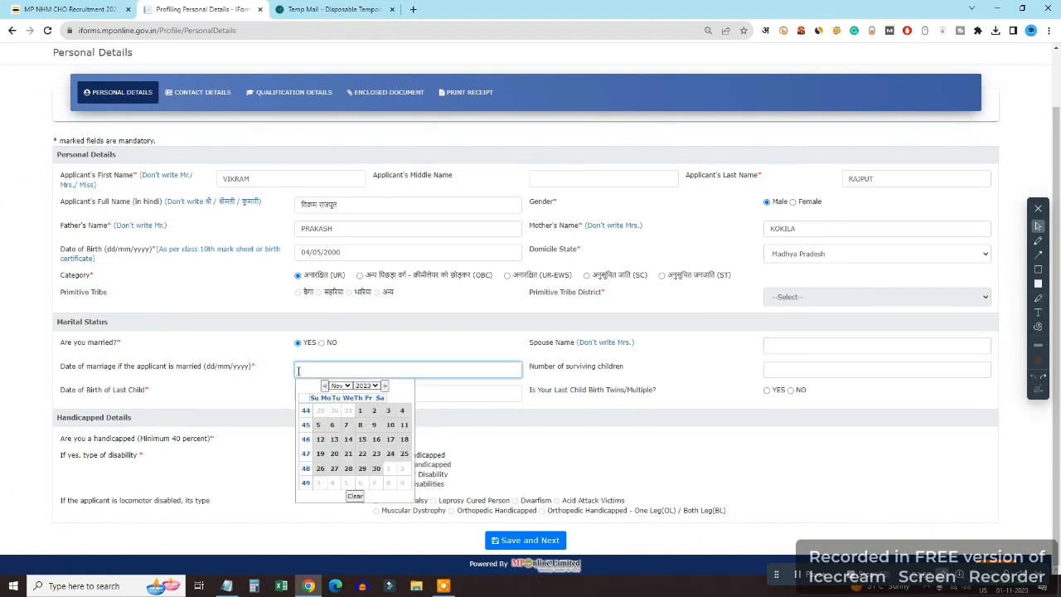
{"action": "left_click", "coordinate": [824, 365]}
{"action": "left_click", "coordinate": [824, 370]}
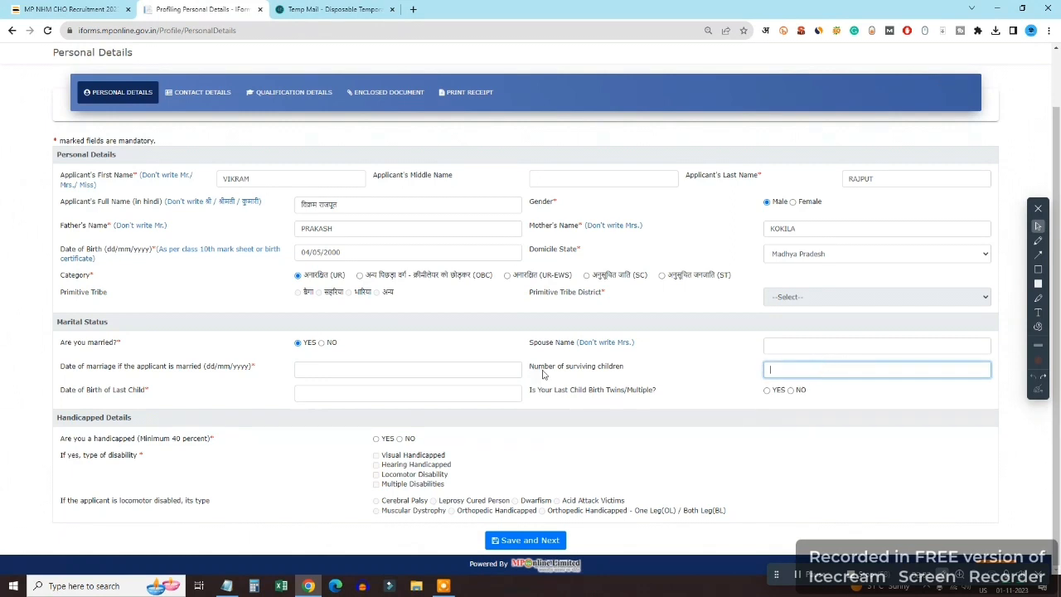
{"action": "left_click", "coordinate": [311, 384]}
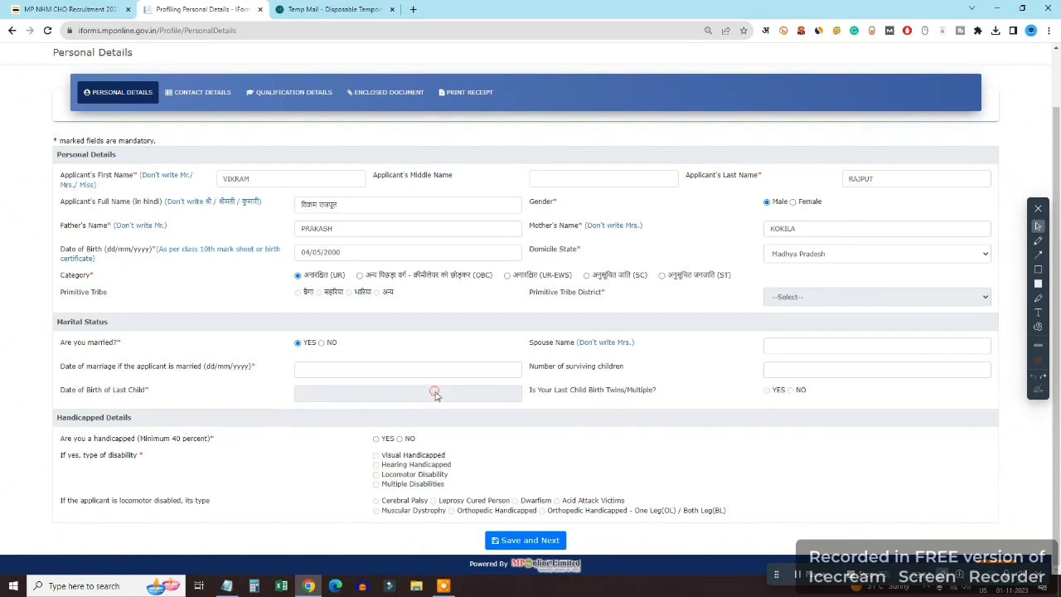
{"action": "left_click", "coordinate": [786, 372]}
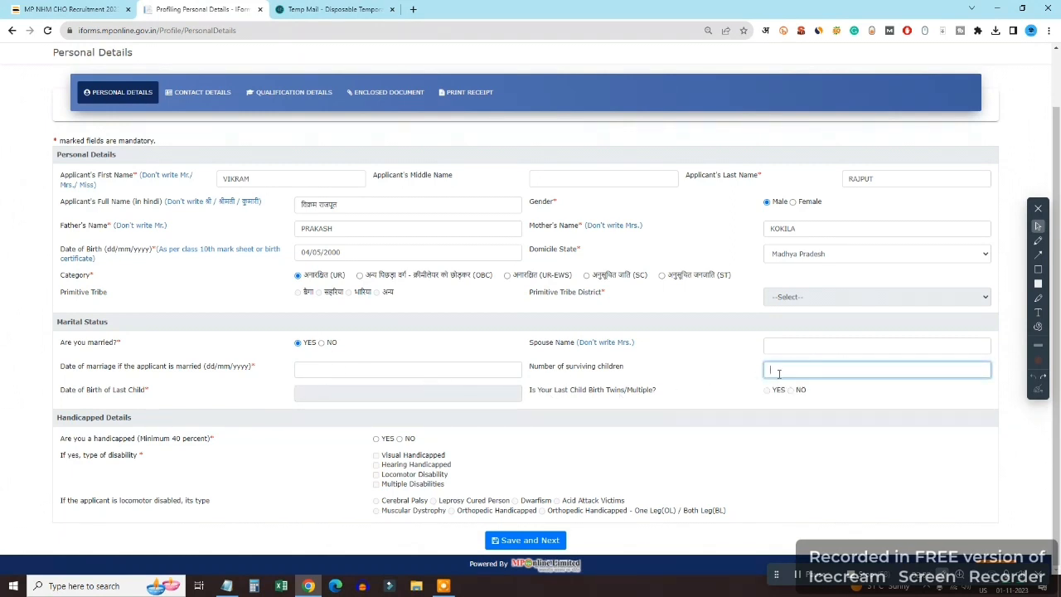
{"action": "left_click", "coordinate": [321, 343]}
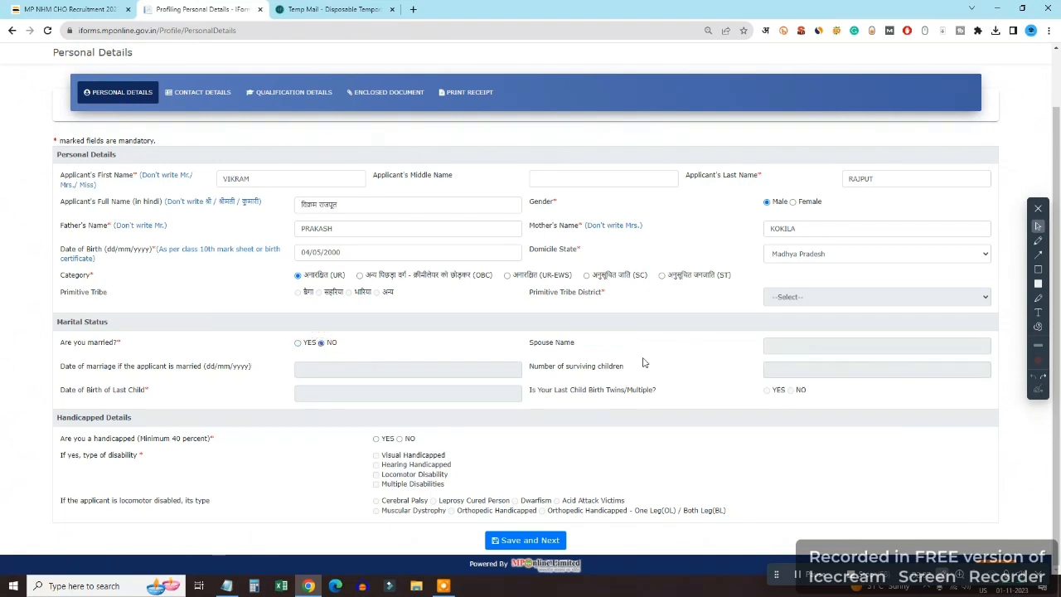
{"action": "left_click", "coordinate": [297, 342]}
{"action": "left_click", "coordinate": [801, 373]}
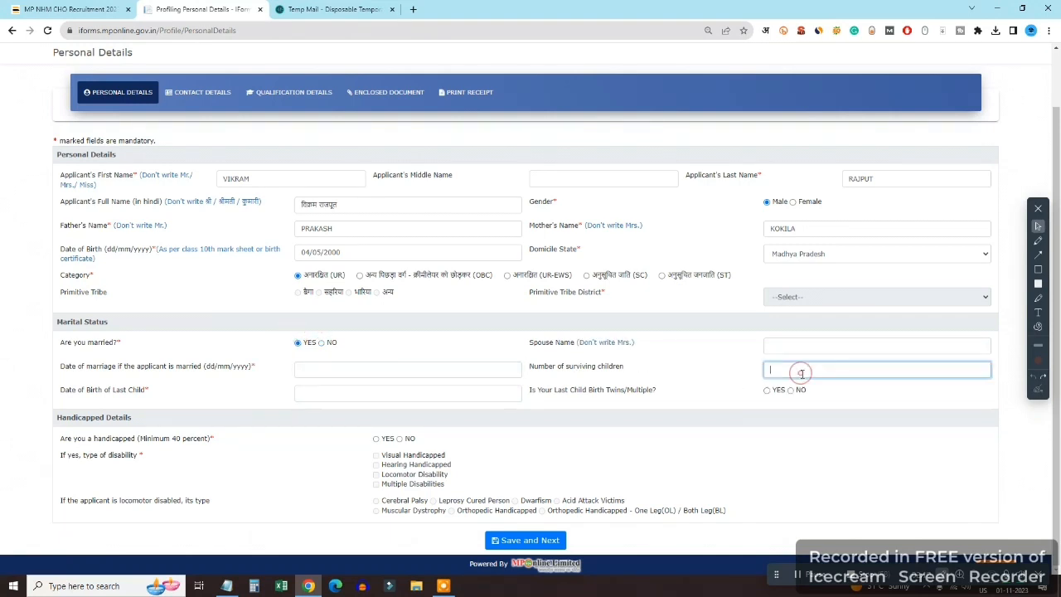
{"action": "type", "text": "1"}
{"action": "left_click", "coordinate": [362, 394]}
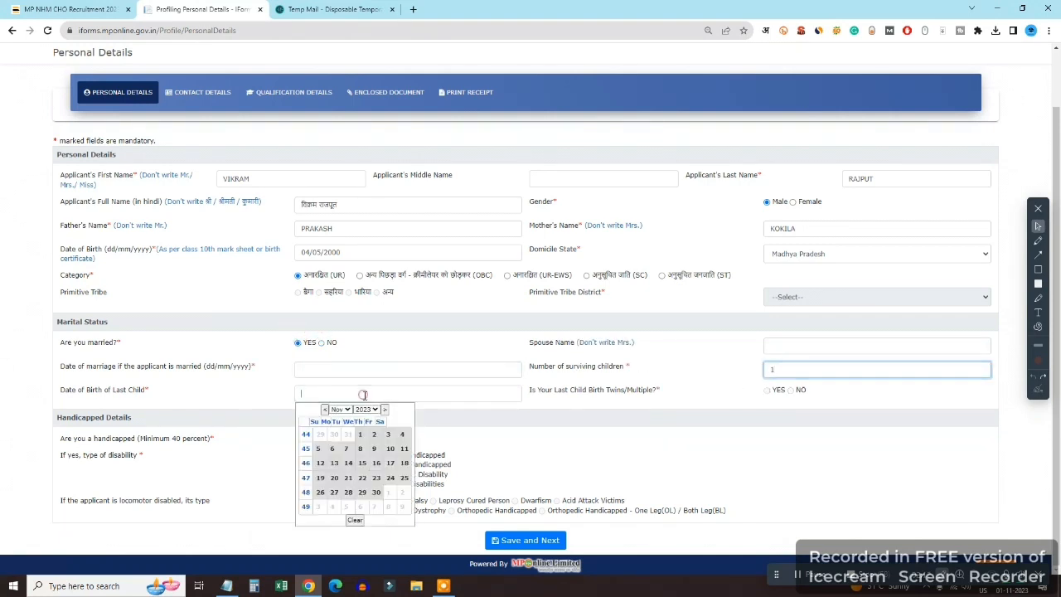
{"action": "double_click", "coordinate": [791, 367]}
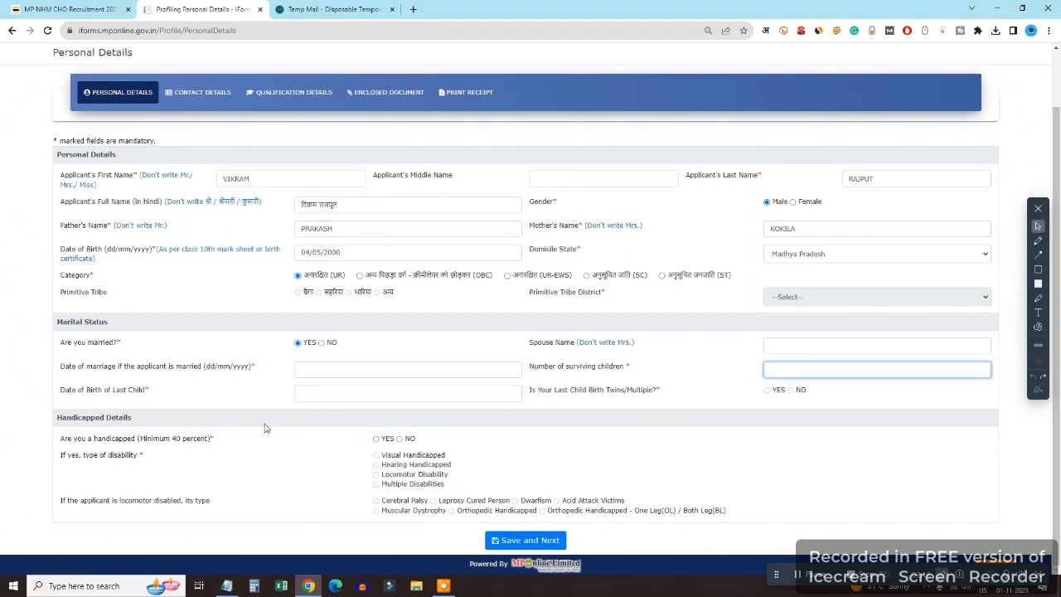
Mark the applicant as not married and not handicapped, then save the personal details
{"action": "left_click", "coordinate": [322, 343]}
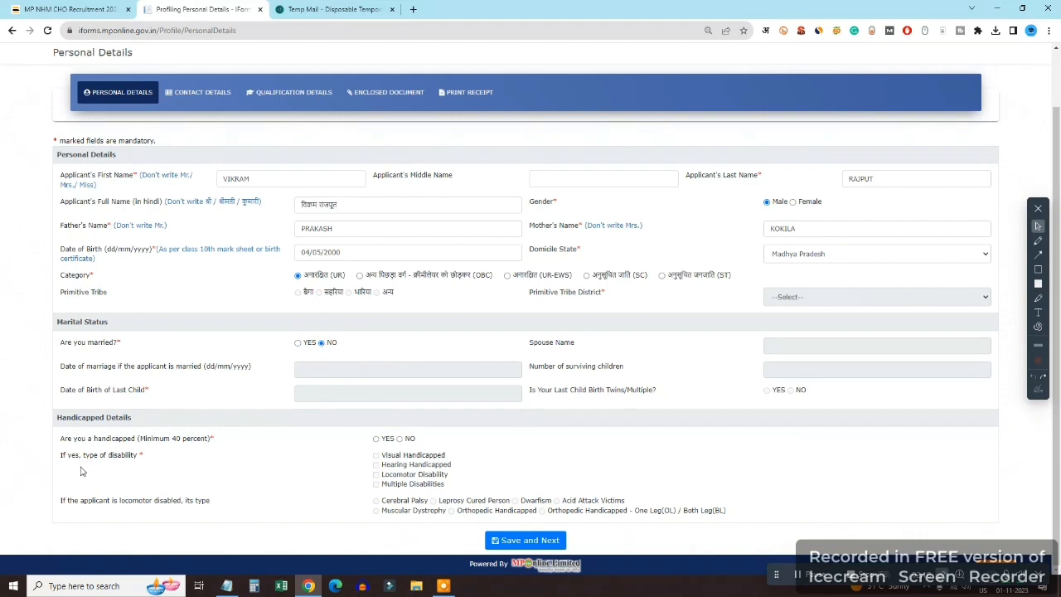
{"action": "left_click", "coordinate": [375, 439]}
{"action": "left_click", "coordinate": [399, 438]}
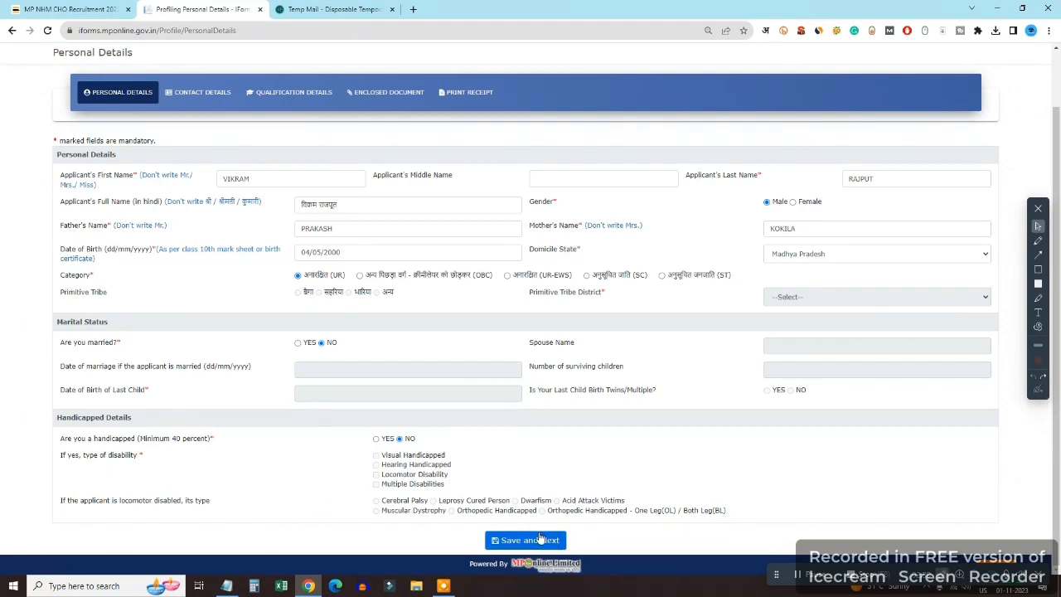
{"action": "left_click", "coordinate": [539, 540]}
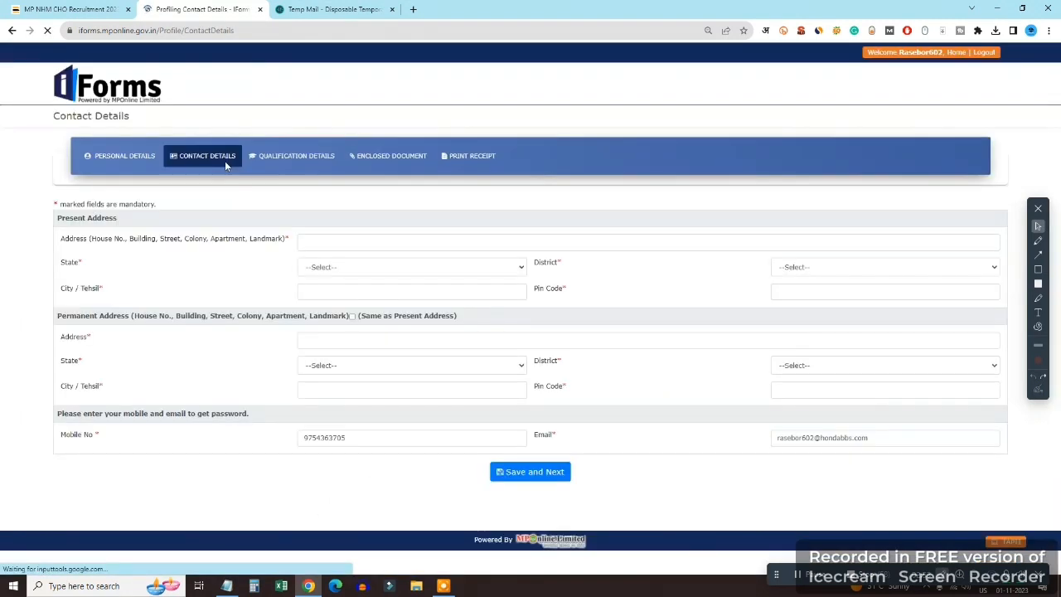
Type the applicant's present postal address
{"action": "left_click", "coordinate": [343, 241]}
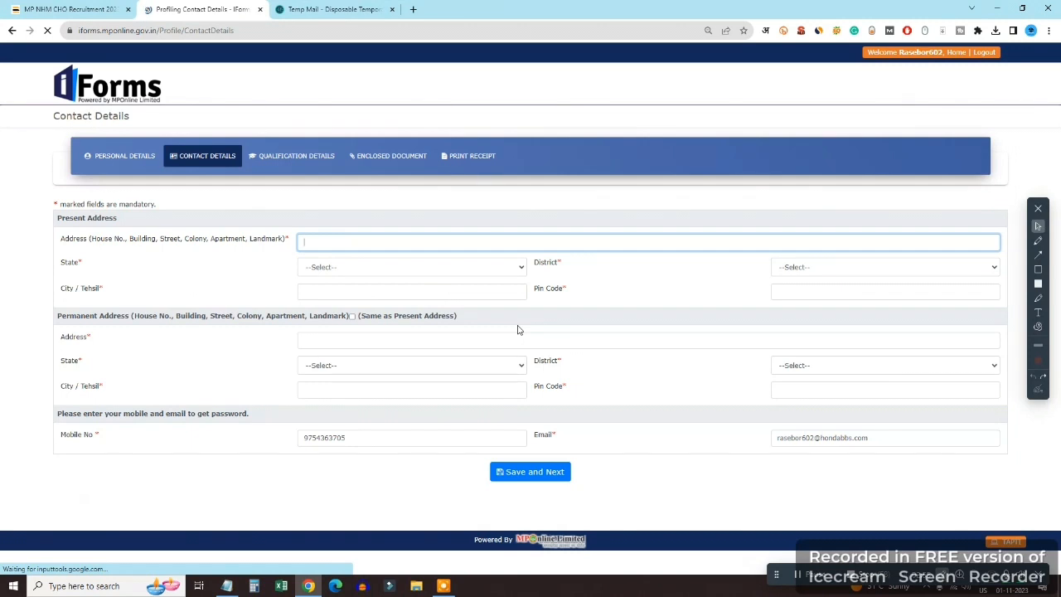
{"action": "type", "text": "BHOPAL"}
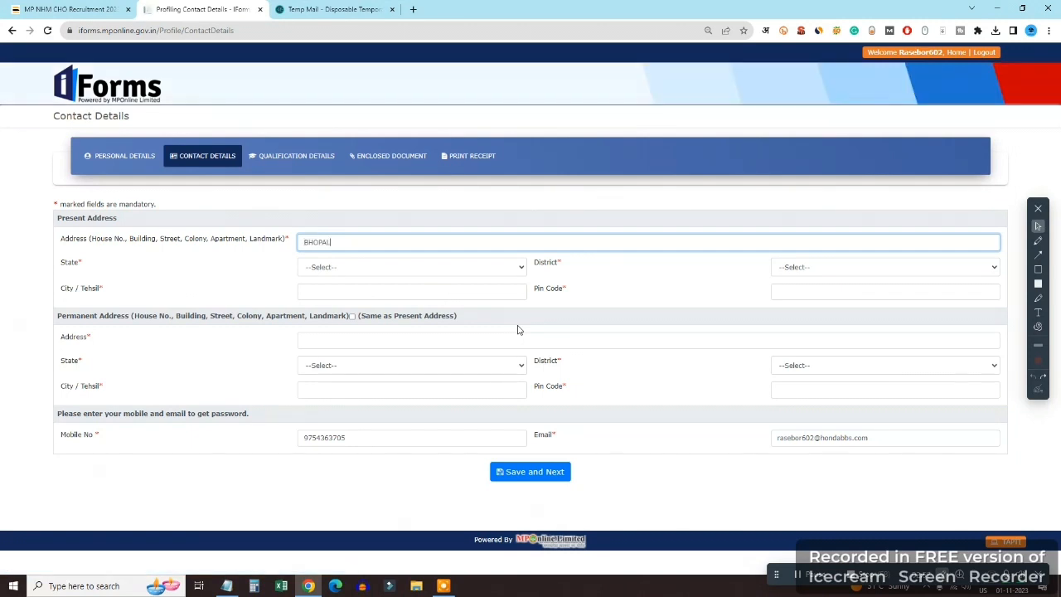
{"action": "key", "text": "Tab"}
{"action": "key", "text": "shift+Tab"}
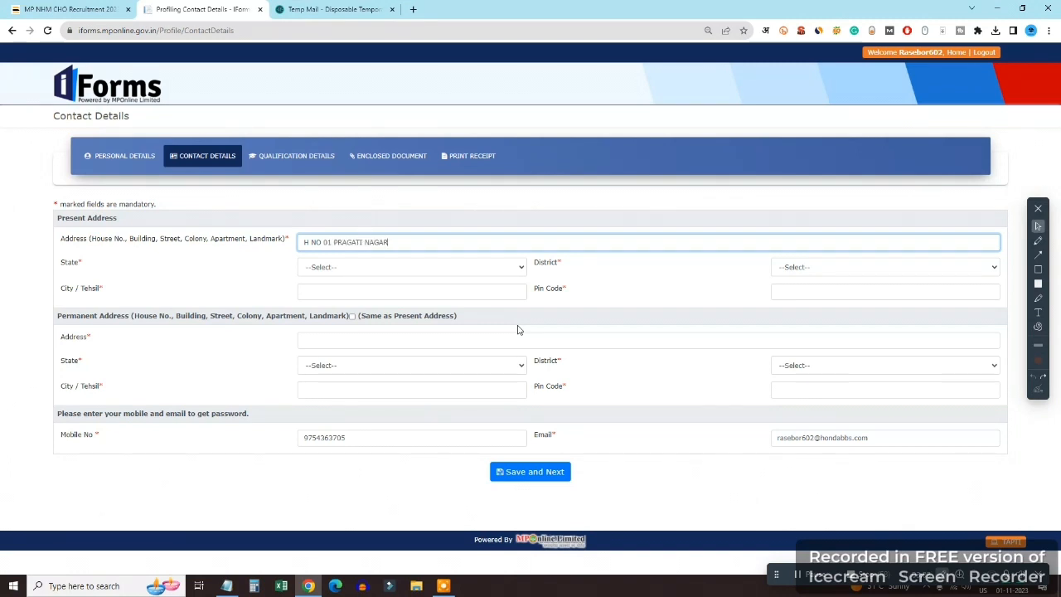
{"action": "key", "text": "Tab"}
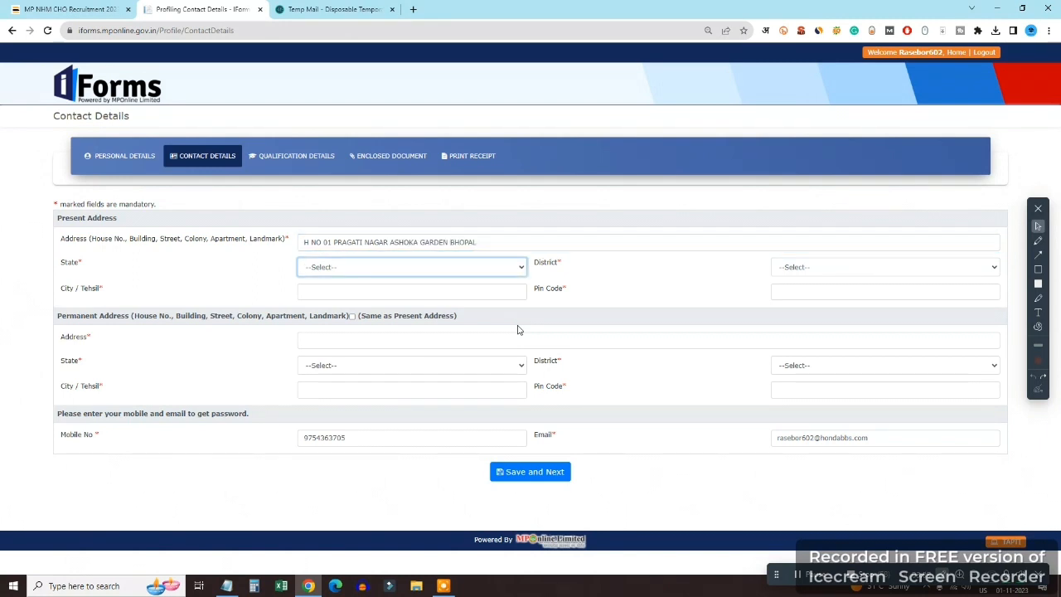
Choose Madhya Pradesh and Bhopal district, copy it as the permanent address, and save
{"action": "key", "text": "m"}
{"action": "key", "text": "Tab"}
{"action": "type", "text": "bhopal"}
{"action": "key", "text": "Tab"}
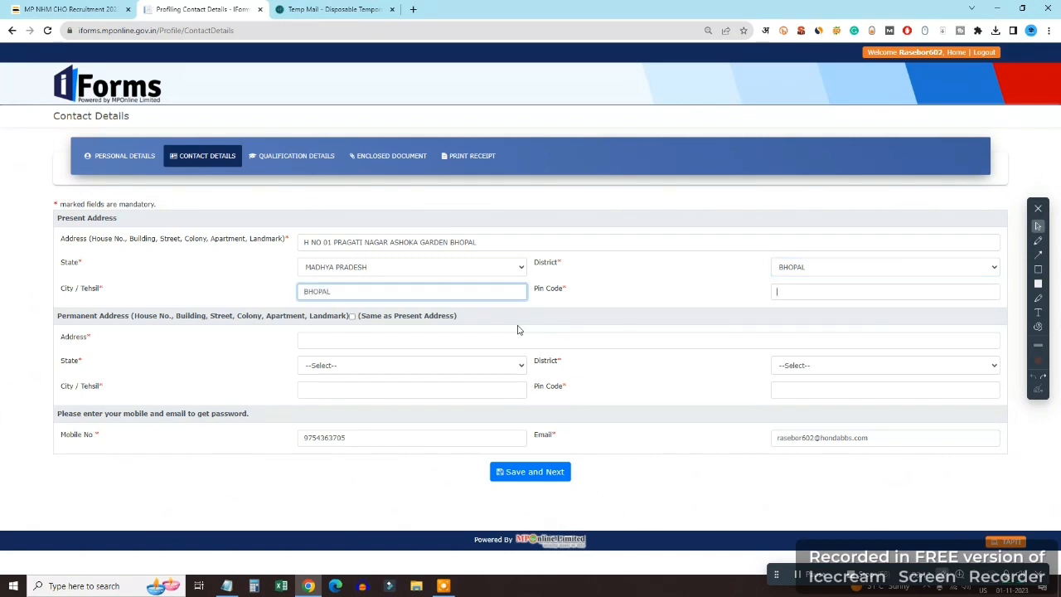
{"action": "key", "text": "Tab"}
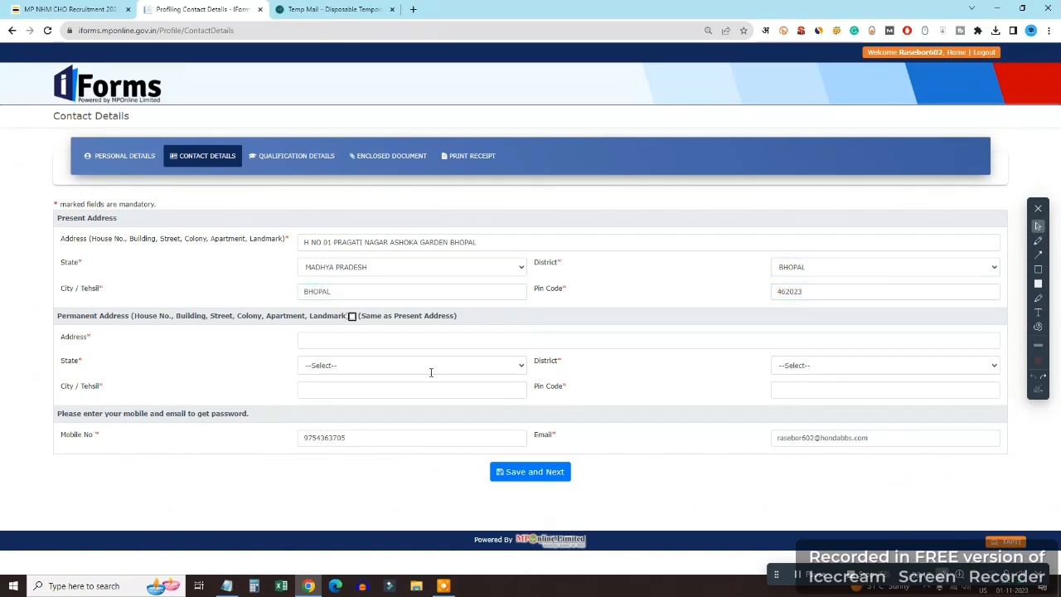
{"action": "left_click", "coordinate": [352, 317]}
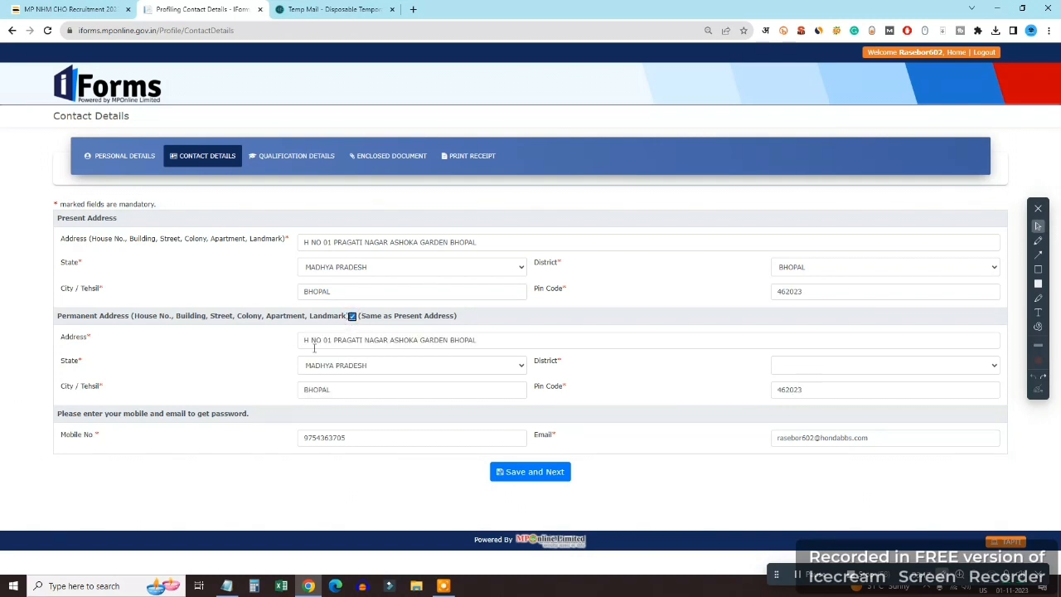
{"action": "left_click", "coordinate": [543, 472]}
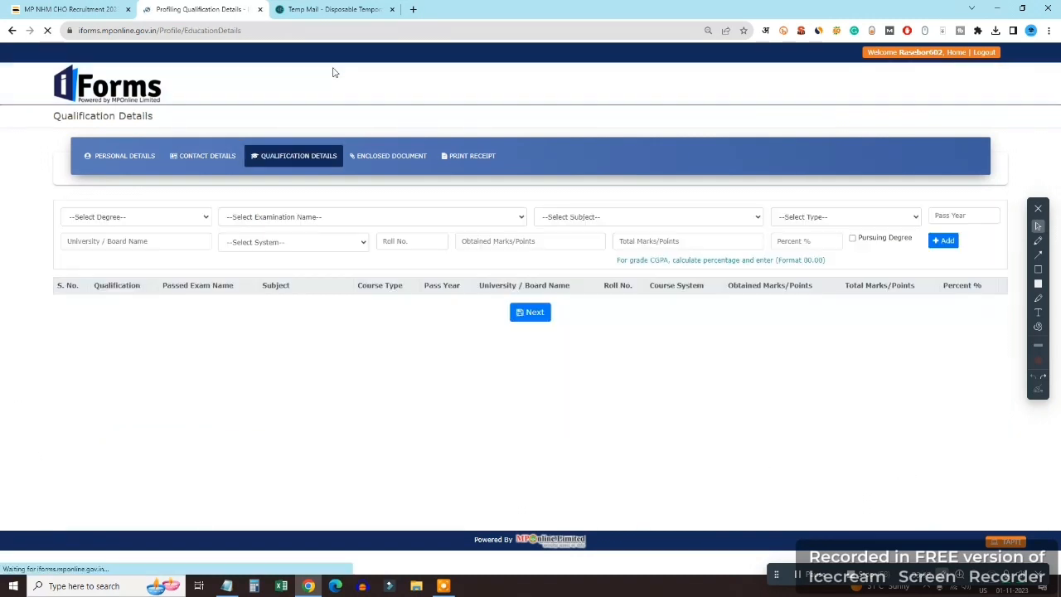
Choose degree HSC, exam 10th (High School Certificate), General - All Subjects, Full Time
{"action": "left_click", "coordinate": [149, 218]}
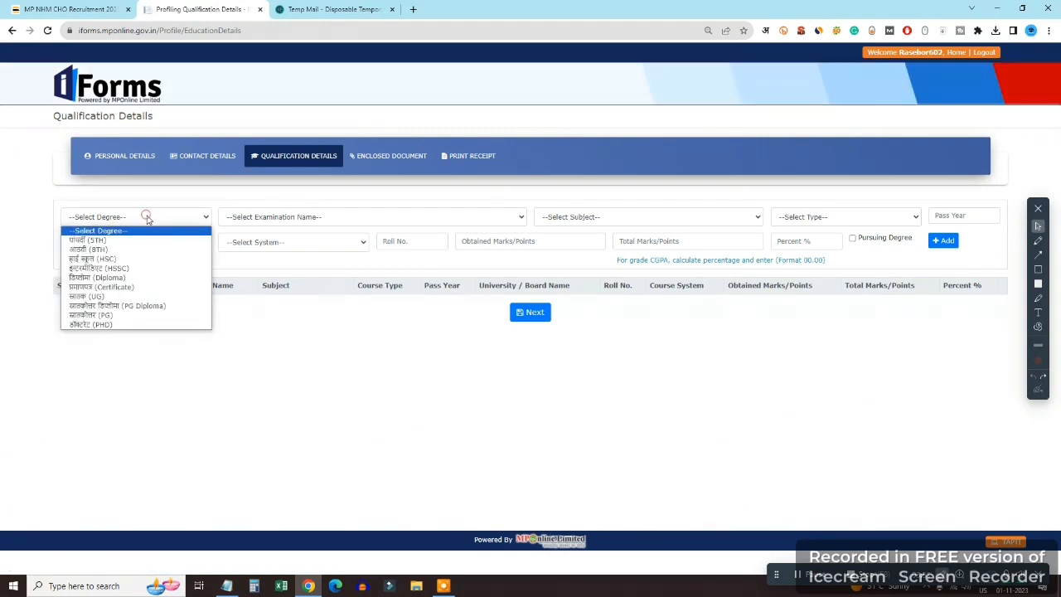
{"action": "left_click", "coordinate": [145, 260]}
{"action": "left_click", "coordinate": [348, 217]}
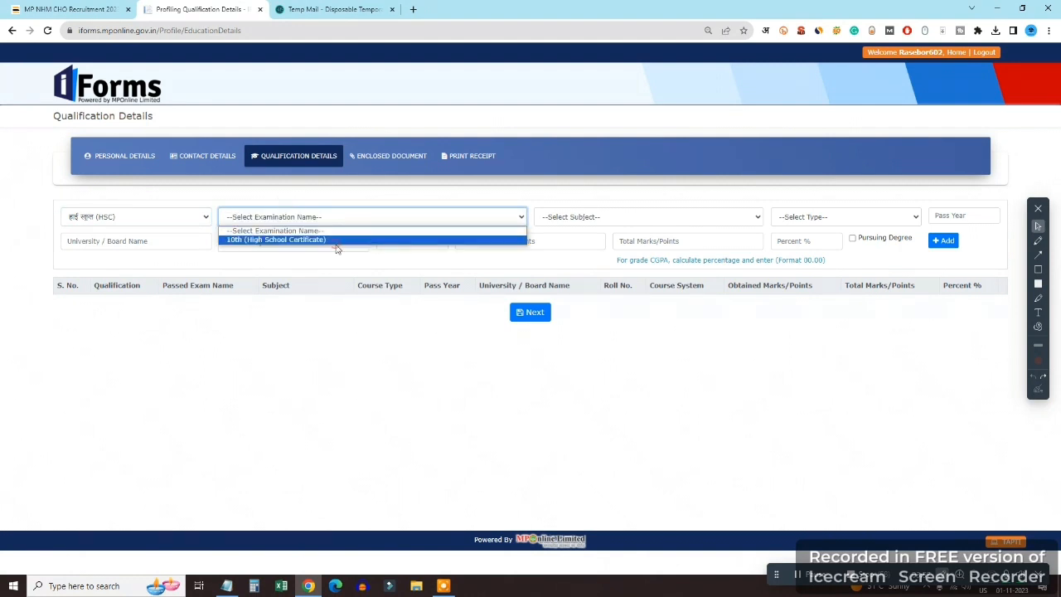
{"action": "left_click", "coordinate": [332, 239]}
{"action": "left_click", "coordinate": [651, 221]}
{"action": "left_click", "coordinate": [630, 241]}
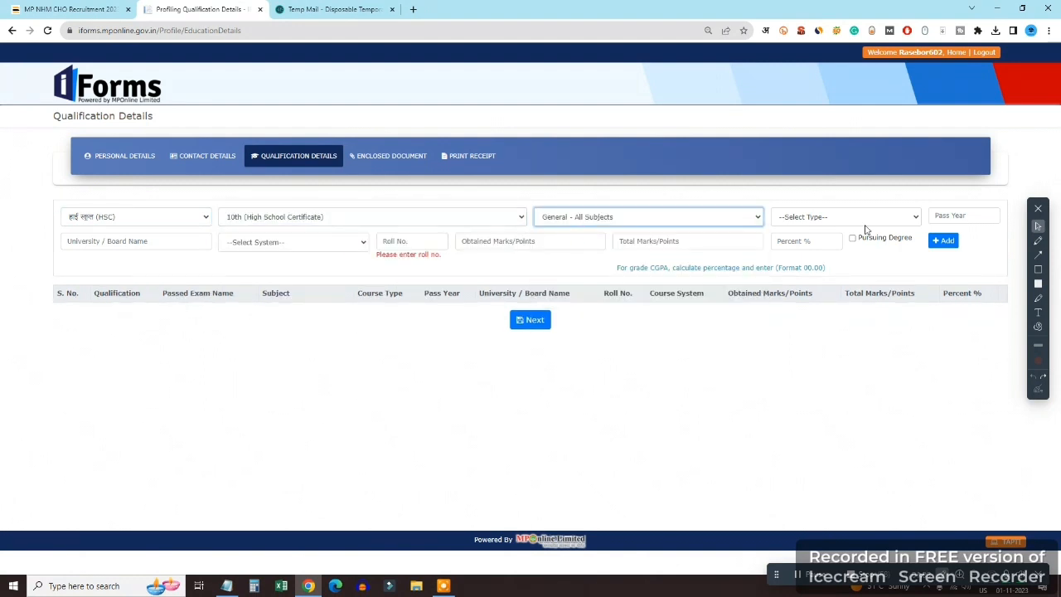
{"action": "left_click", "coordinate": [845, 216]}
{"action": "left_click", "coordinate": [820, 236]}
Enter pass year 2016, board MP BOARD, Marks System and the roll number
{"action": "left_click", "coordinate": [963, 216]}
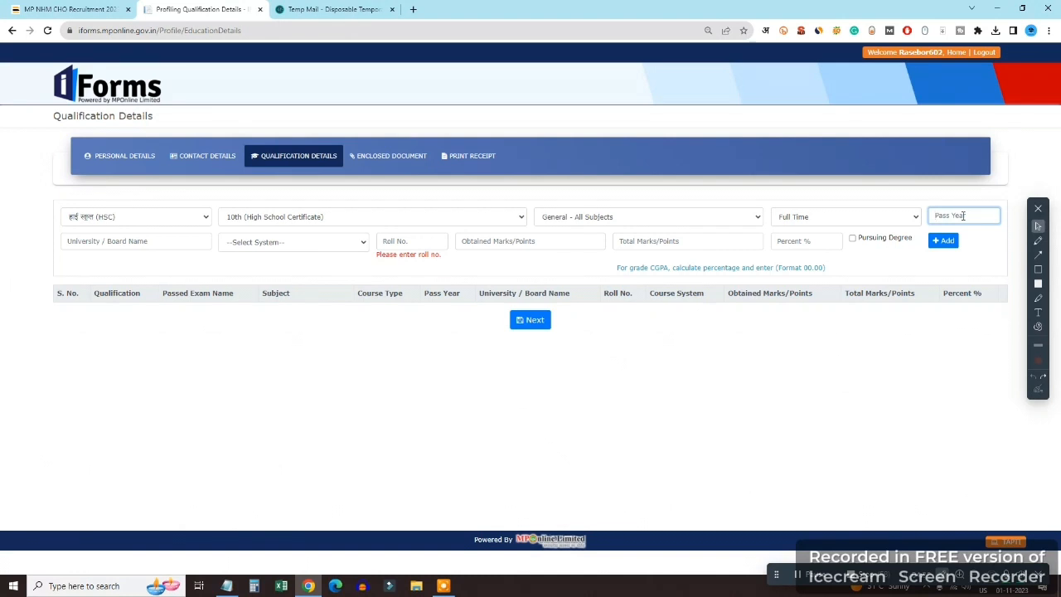
{"action": "type", "text": "2016"}
{"action": "key", "text": "Tab"}
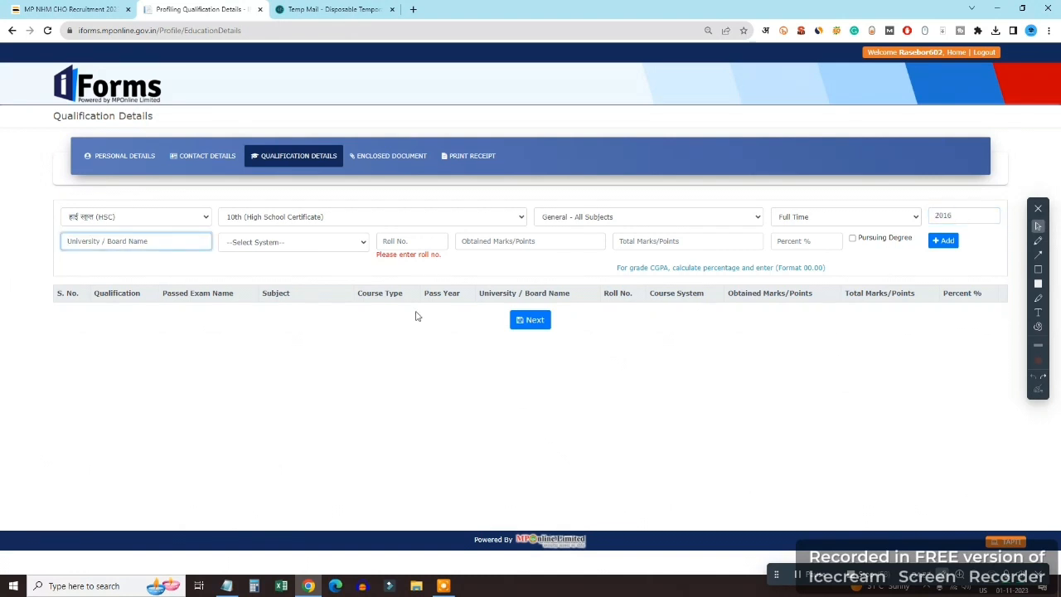
{"action": "type", "text": "MP BOARD"}
{"action": "key", "text": "Tab"}
{"action": "key", "text": "Down"}
{"action": "left_click", "coordinate": [437, 243]}
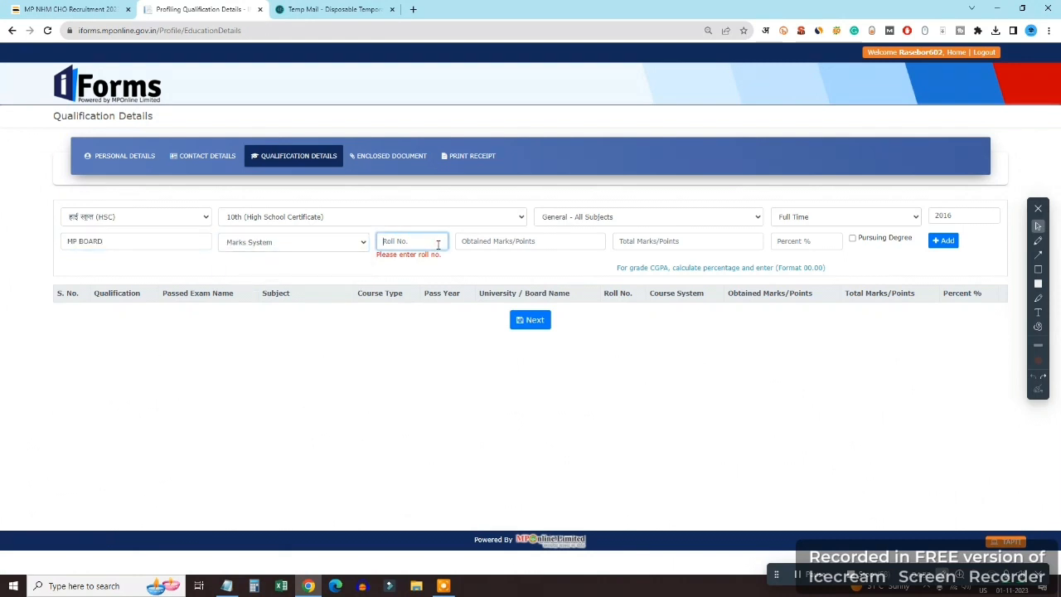
{"action": "type", "text": "123456"}
Enter 300 of 600 marks at 50.00 percent and add the 10th row
{"action": "key", "text": "Tab"}
{"action": "type", "text": "400"}
{"action": "key", "text": "Tab"}
{"action": "type", "text": "600"}
{"action": "key", "text": "Tab"}
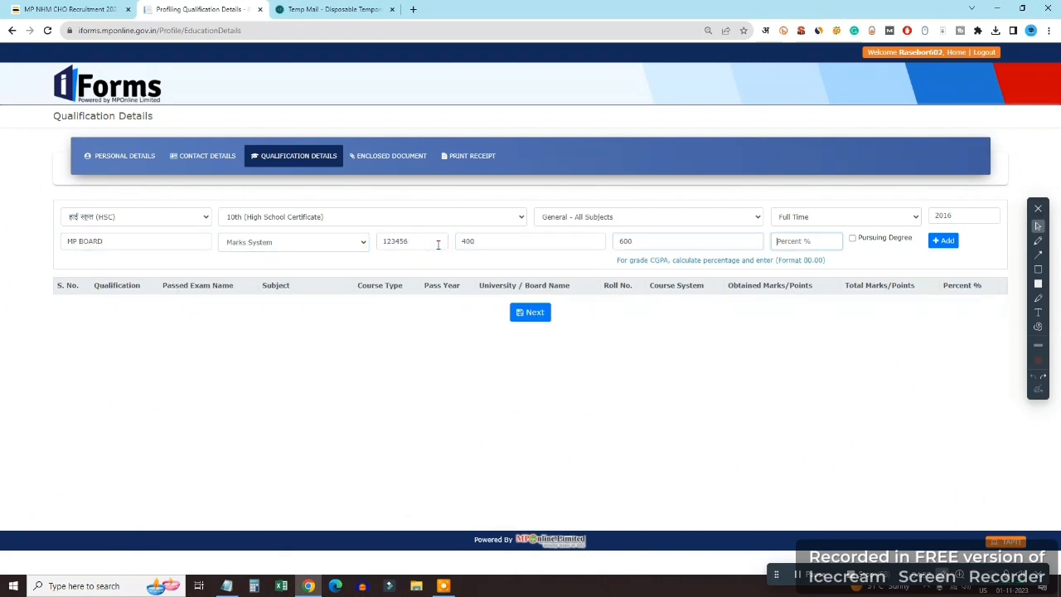
{"action": "double_click", "coordinate": [712, 243]}
{"action": "key", "text": "BackSpace"}
{"action": "type", "text": "600"}
{"action": "key", "text": "Tab"}
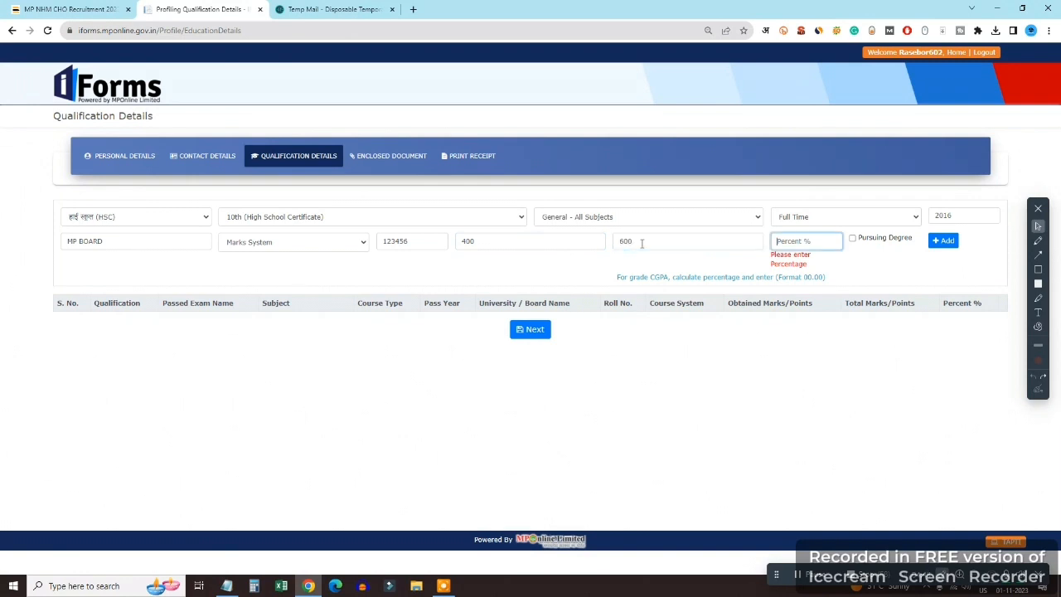
{"action": "key", "text": "shift+Tab"}
{"action": "key", "text": "shift+Tab"}
{"action": "type", "text": "300"}
{"action": "key", "text": "Tab"}
{"action": "key", "text": "Tab"}
{"action": "type", "text": "50."}
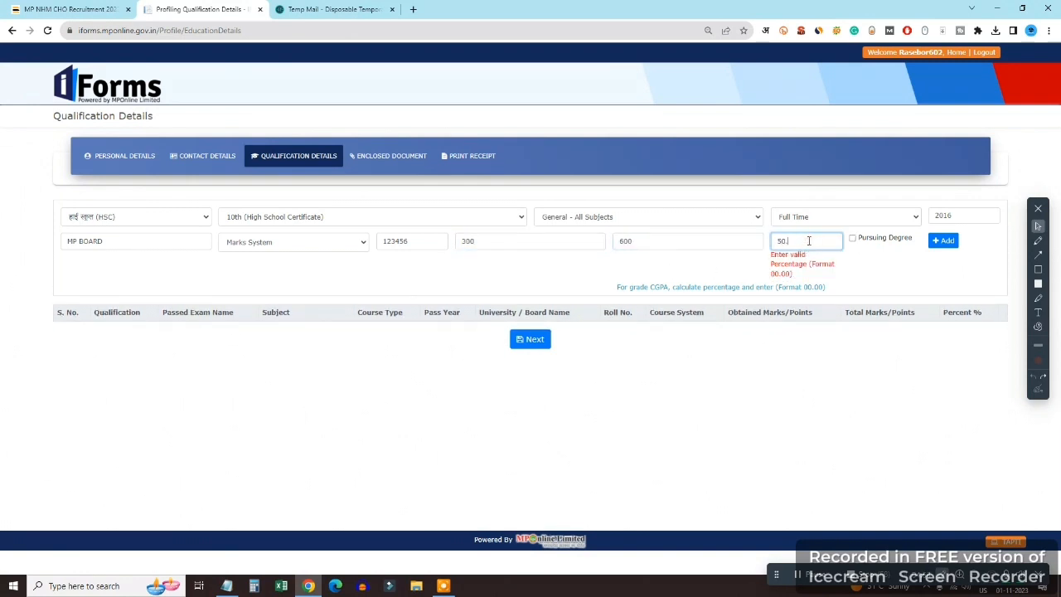
{"action": "left_click", "coordinate": [942, 240]}
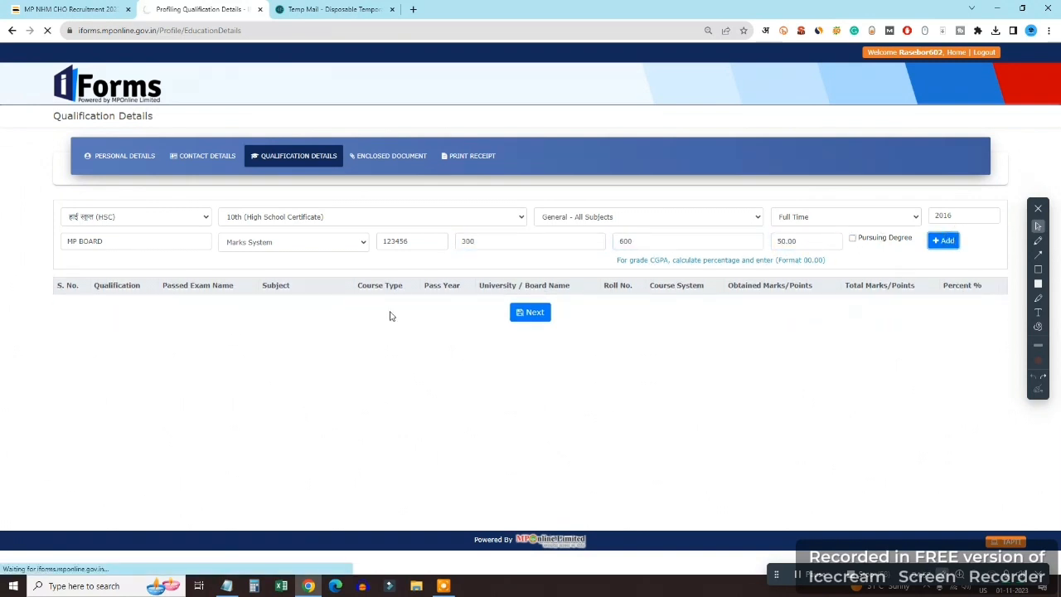
Choose degree HSSC, exam 11th / 12th, subject Science-Biology, Full Time course
{"action": "left_click", "coordinate": [161, 217]}
{"action": "left_click", "coordinate": [126, 260]}
{"action": "left_click", "coordinate": [323, 216]}
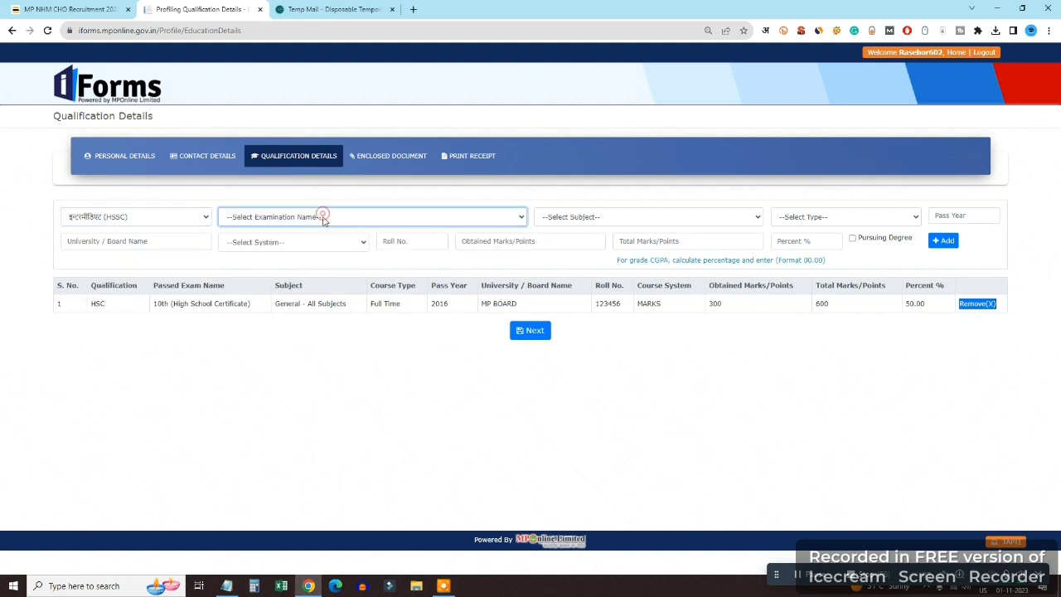
{"action": "left_click", "coordinate": [336, 240]}
{"action": "left_click", "coordinate": [672, 218]}
{"action": "left_click", "coordinate": [567, 293]}
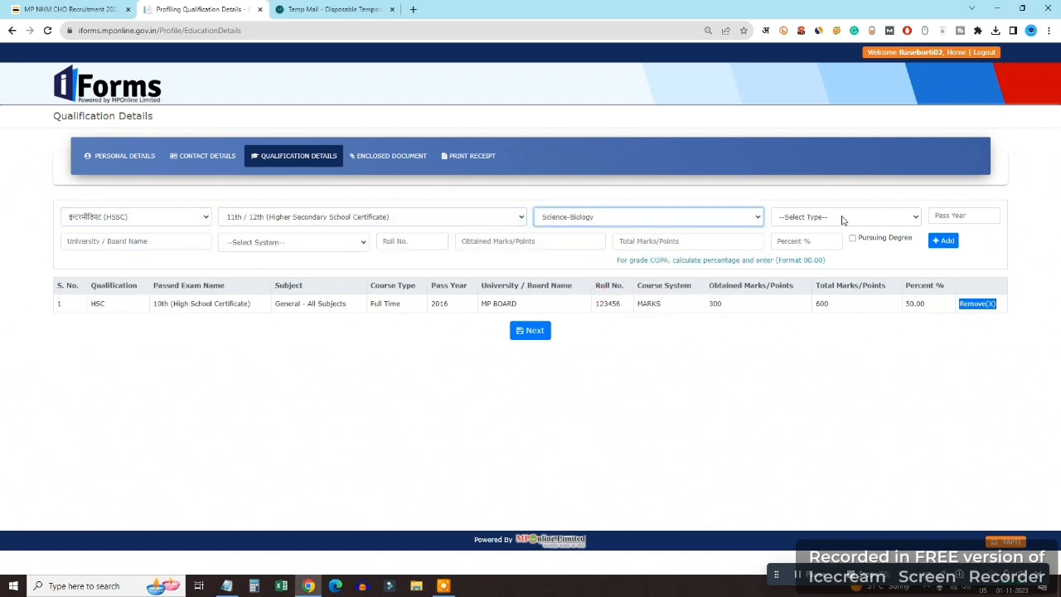
{"action": "left_click", "coordinate": [843, 217]}
{"action": "left_click", "coordinate": [795, 240]}
Enter pass year 2018, board MP BOARD, Marks System and the roll number
{"action": "left_click", "coordinate": [957, 214]}
{"action": "type", "text": "2018"}
{"action": "key", "text": "Tab"}
{"action": "type", "text": "MP BOARD"}
{"action": "key", "text": "Tab"}
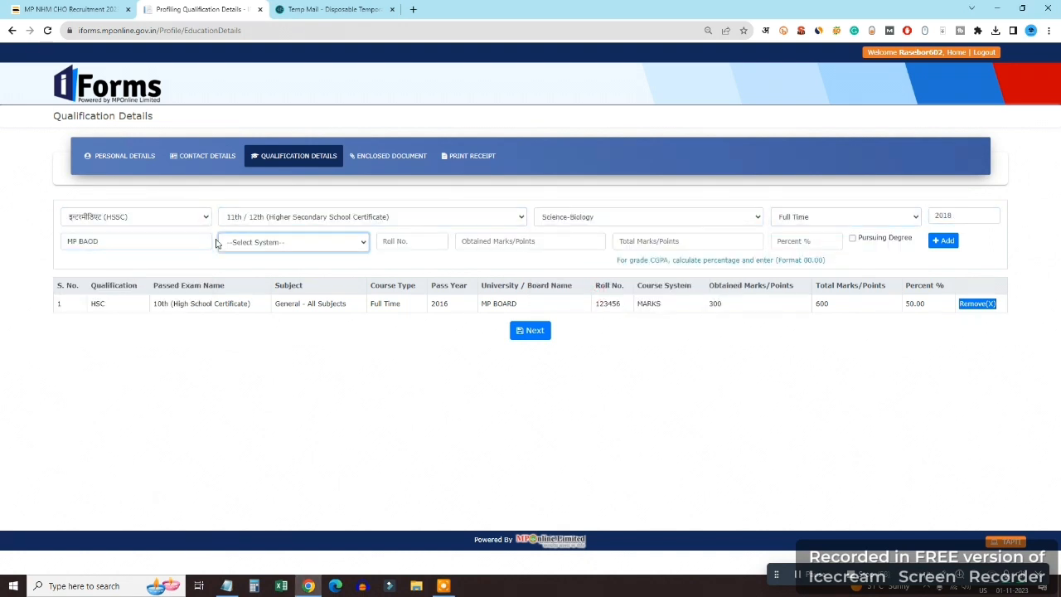
{"action": "key", "text": "shift+Tab"}
{"action": "type", "text": "MP BOARD"}
{"action": "key", "text": "Tab"}
{"action": "key", "text": "Down"}
{"action": "key", "text": "Tab"}
{"action": "type", "text": "12"}
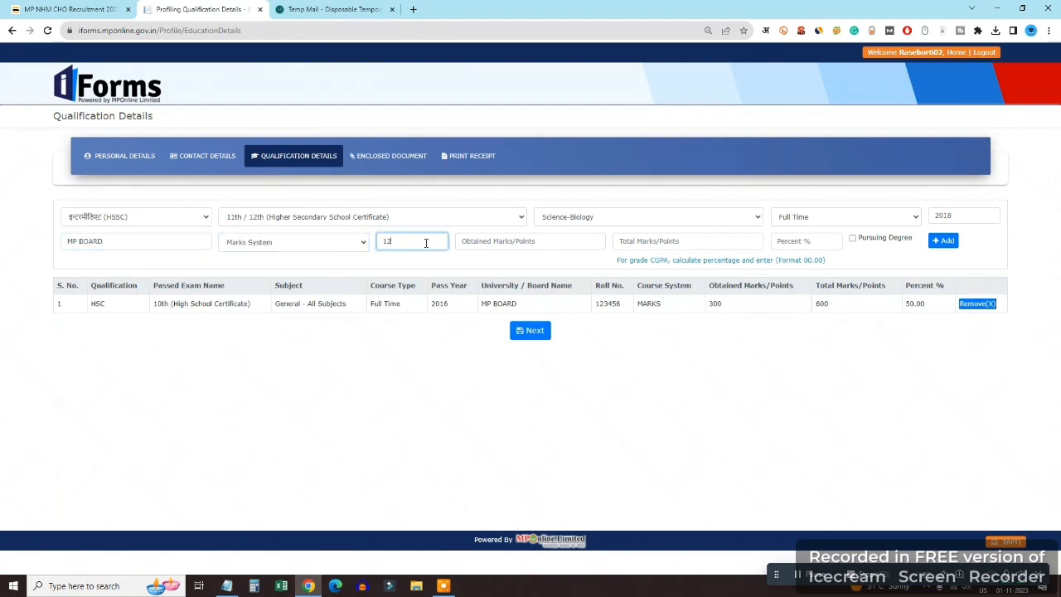
{"action": "type", "text": "34568"}
Enter 300 of 500 marks at 60 percent and add the 12th row
{"action": "key", "text": "Tab"}
{"action": "type", "text": "300"}
{"action": "key", "text": "Tab"}
{"action": "type", "text": "500"}
{"action": "key", "text": "Tab"}
{"action": "type", "text": "60"}
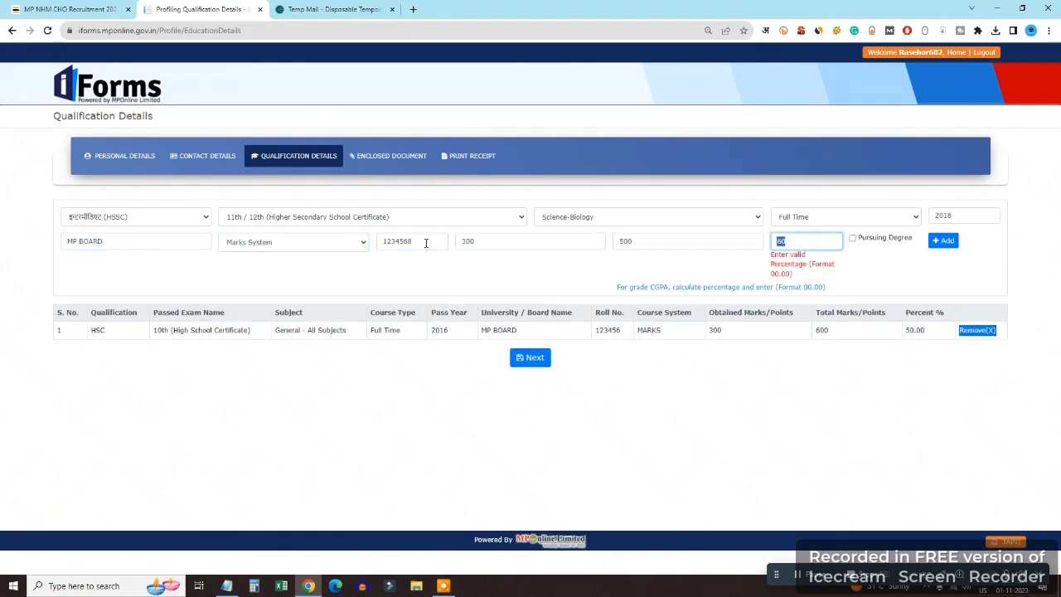
{"action": "key", "text": "Return"}
Choose degree UG, qualification Nursing - Bachelor of Science, subject NURSING
{"action": "left_click", "coordinate": [139, 214]}
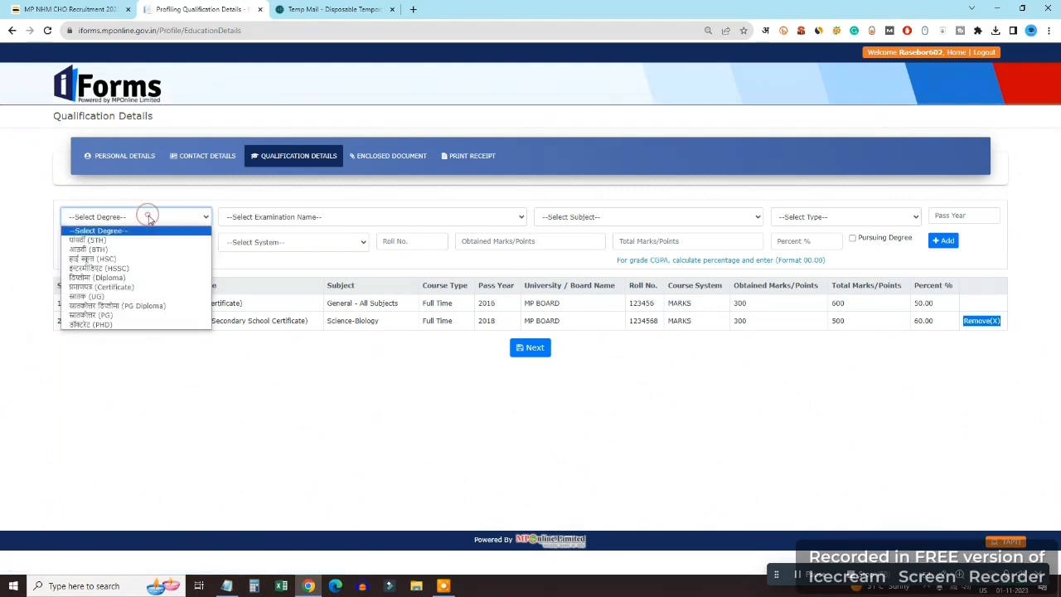
{"action": "left_click", "coordinate": [128, 297]}
{"action": "left_click", "coordinate": [274, 217]}
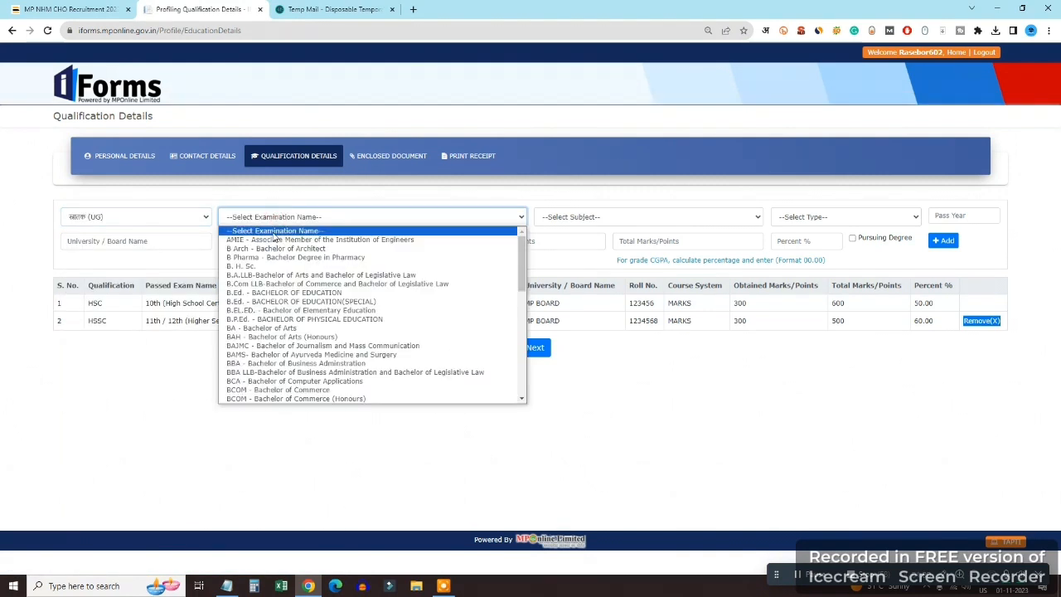
{"action": "scroll", "coordinate": [311, 290], "scroll_direction": "down", "scroll_amount": 5}
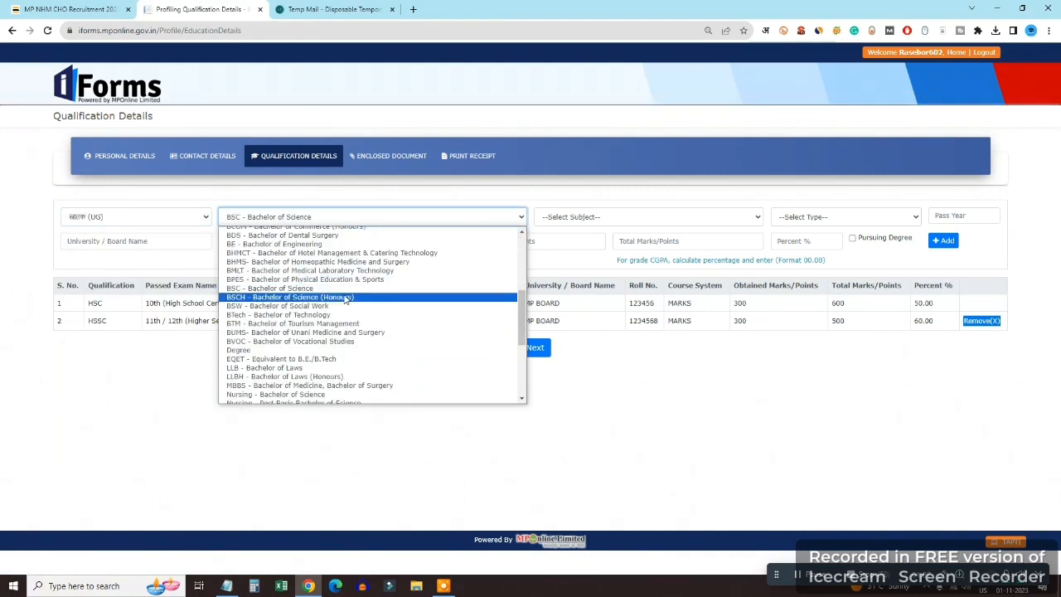
{"action": "left_click", "coordinate": [274, 393]}
{"action": "left_click", "coordinate": [621, 218]}
{"action": "type", "text": "NURSING"}
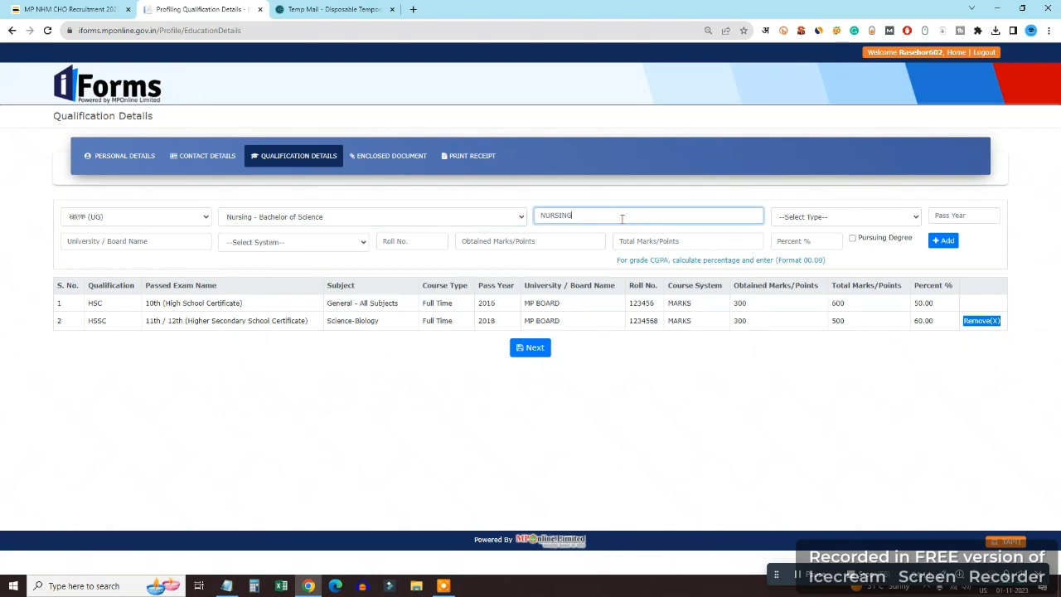
{"action": "key", "text": "Tab"}
{"action": "left_click", "coordinate": [347, 217]}
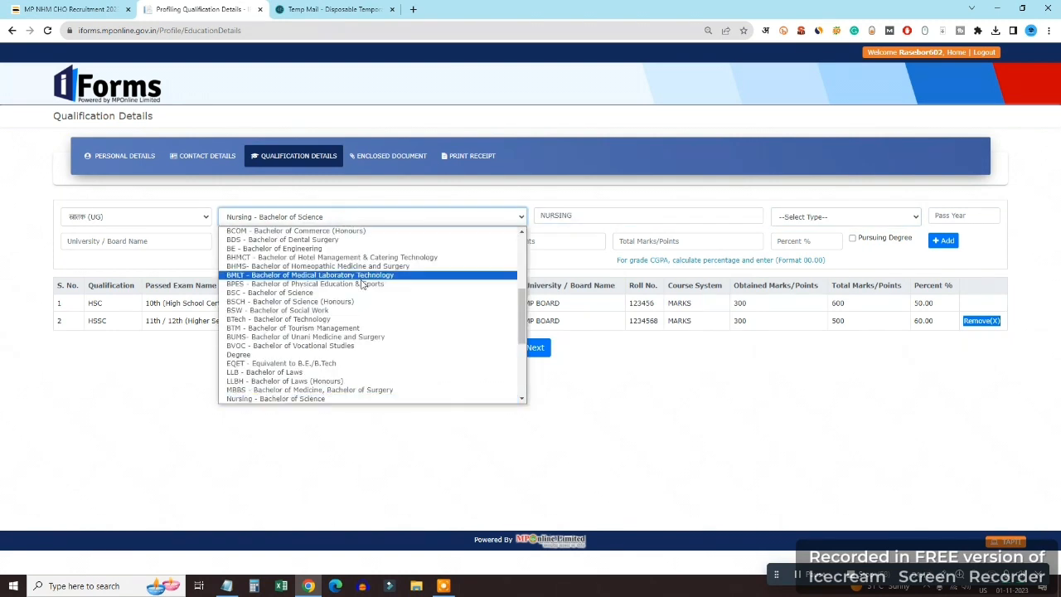
{"action": "scroll", "coordinate": [379, 334], "scroll_direction": "down", "scroll_amount": 3}
{"action": "type", "text": "bsc"}
{"action": "key", "text": "b"}
{"action": "key", "text": "b"}
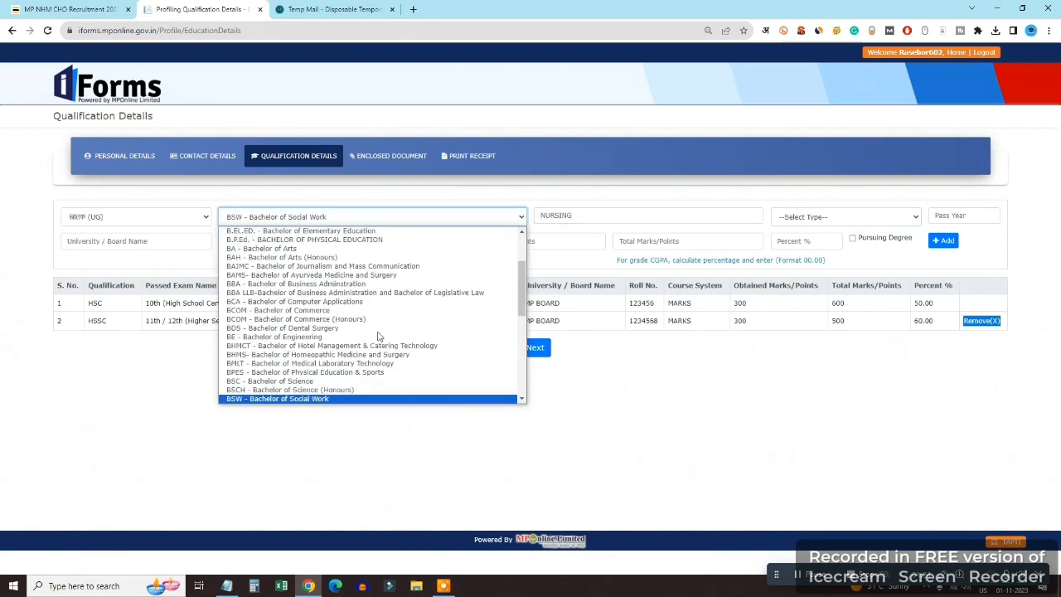
{"action": "key", "text": "Escape"}
Set Full Time, pass year 2022, university BU BHOPAL and Marks System
{"action": "left_click", "coordinate": [860, 218]}
{"action": "left_click", "coordinate": [854, 238]}
{"action": "left_click", "coordinate": [971, 218]}
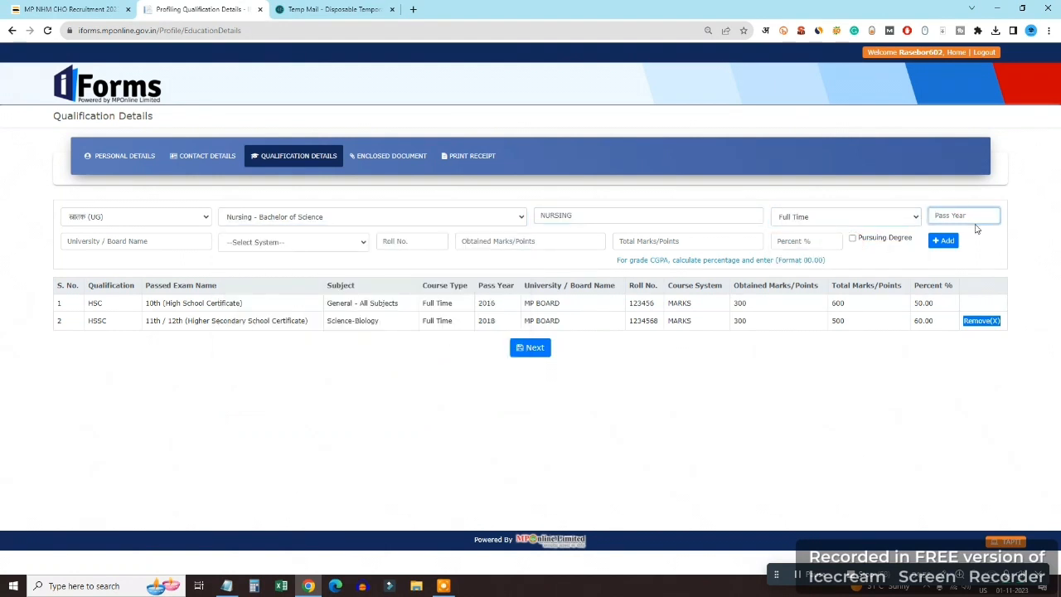
{"action": "type", "text": "2022"}
{"action": "key", "text": "Tab"}
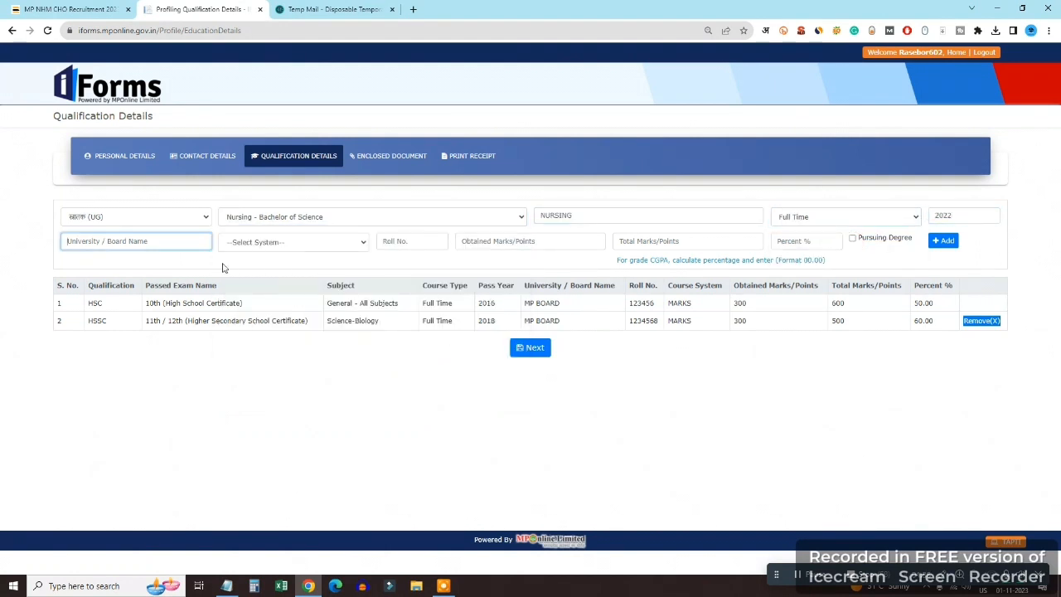
{"action": "type", "text": "BU BHOPAL"}
{"action": "key", "text": "Tab"}
{"action": "key", "text": "m"}
{"action": "key", "text": "Tab"}
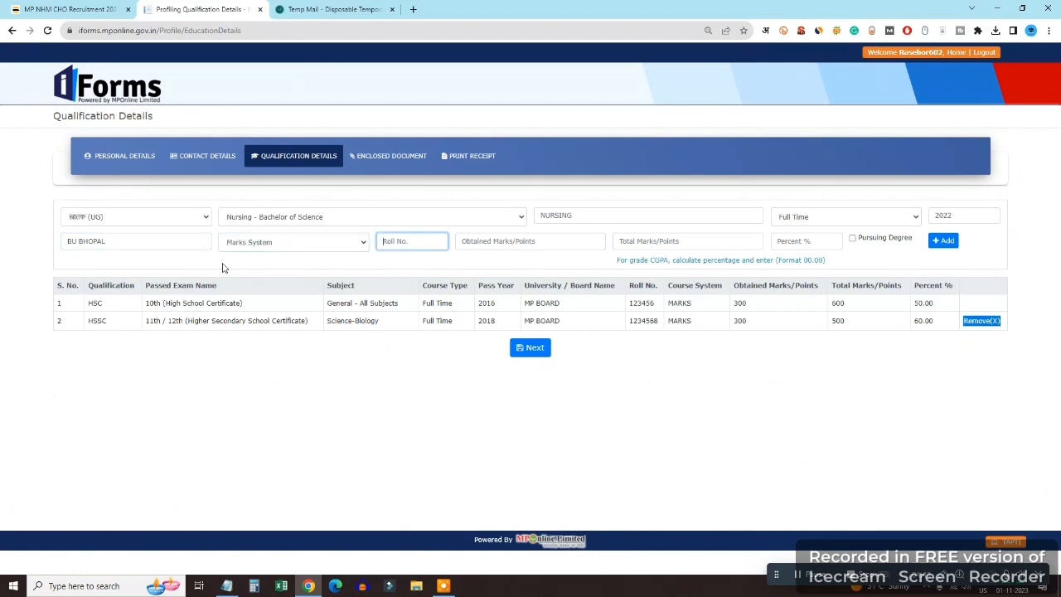
Enter 1200 of 2000 marks at 60.00 percent and add the Nursing row
{"action": "key", "text": "BackSpace"}
{"action": "key", "text": "BackSpace"}
{"action": "key", "text": "BackSpace"}
{"action": "key", "text": "BackSpace"}
{"action": "key", "text": "BackSpace"}
{"action": "key", "text": "Tab"}
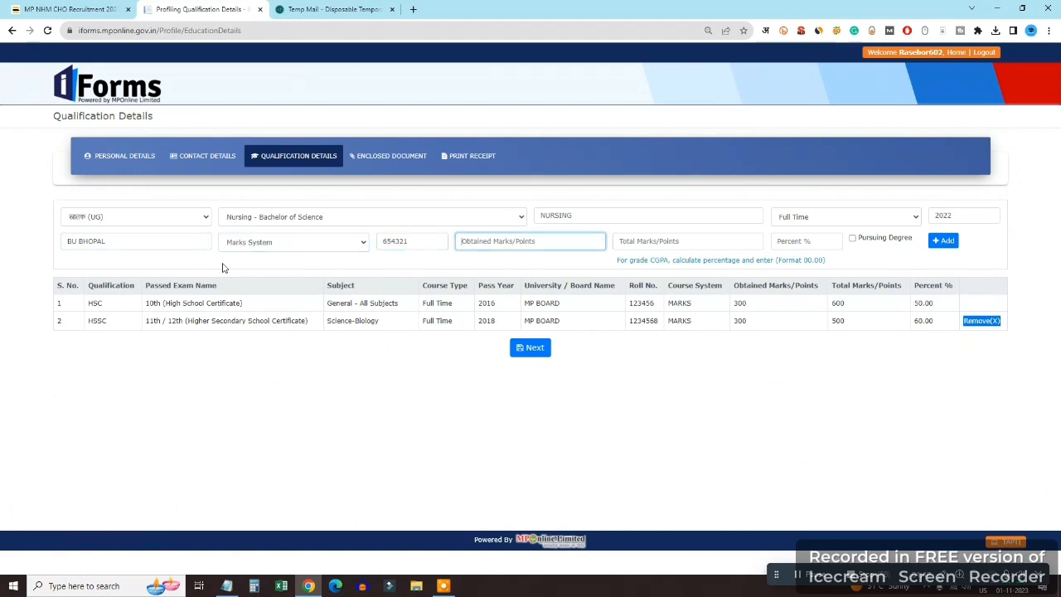
{"action": "type", "text": "1200"}
{"action": "key", "text": "Tab"}
{"action": "type", "text": "2000"}
{"action": "key", "text": "Tab"}
{"action": "double_click", "coordinate": [486, 241]}
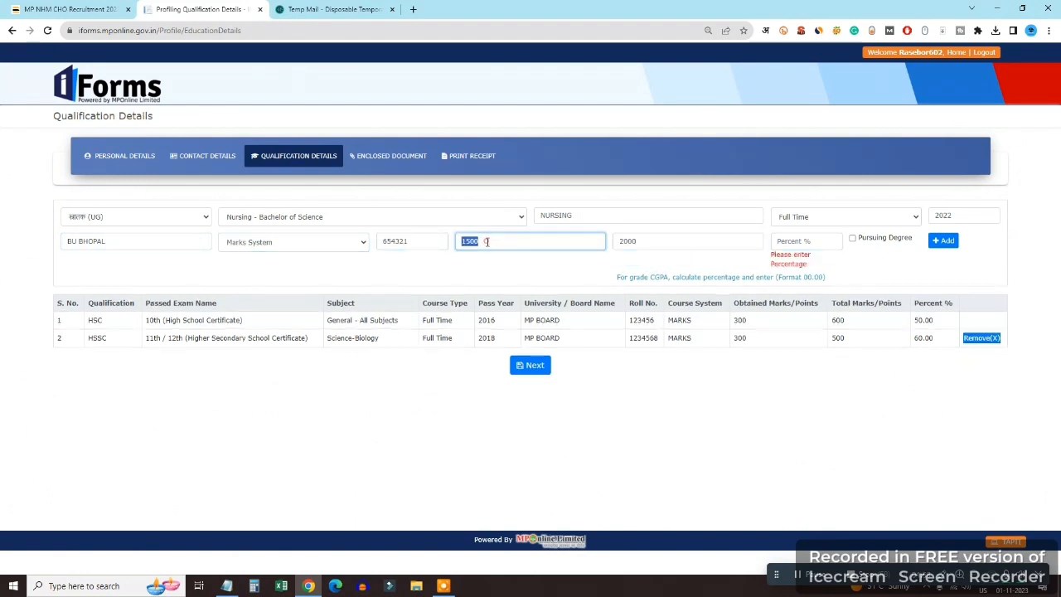
{"action": "left_click", "coordinate": [487, 241]}
{"action": "left_click", "coordinate": [775, 240]}
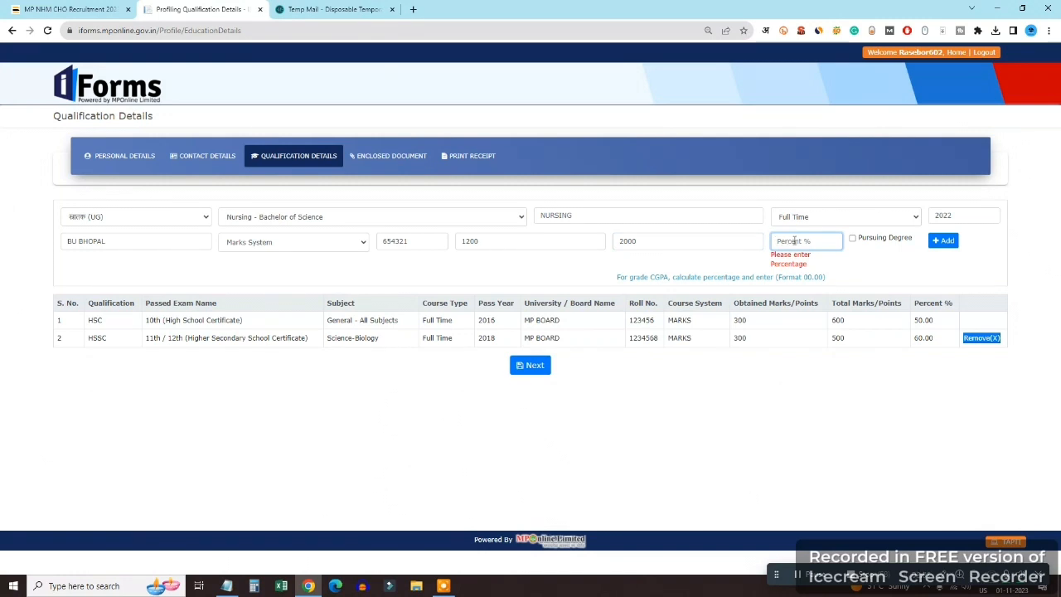
{"action": "type", "text": "60.00"}
{"action": "key", "text": "Tab"}
{"action": "key", "text": "Tab"}
{"action": "key", "text": "Return"}
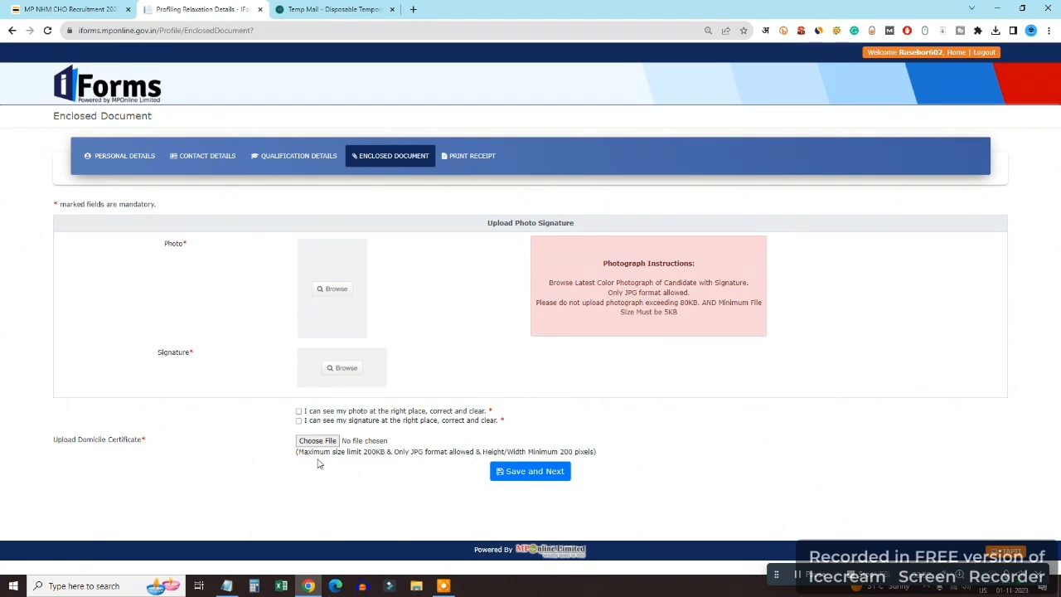
Upload the photo and sign images from Pictures' New folder, confirming each crop
{"action": "left_click", "coordinate": [333, 288]}
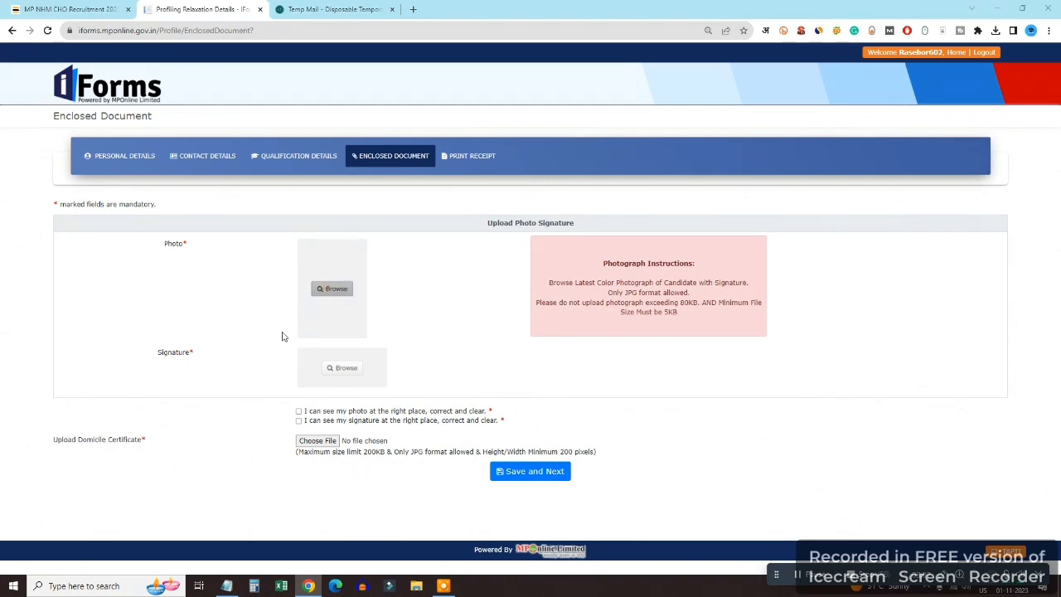
{"action": "left_click", "coordinate": [44, 125]}
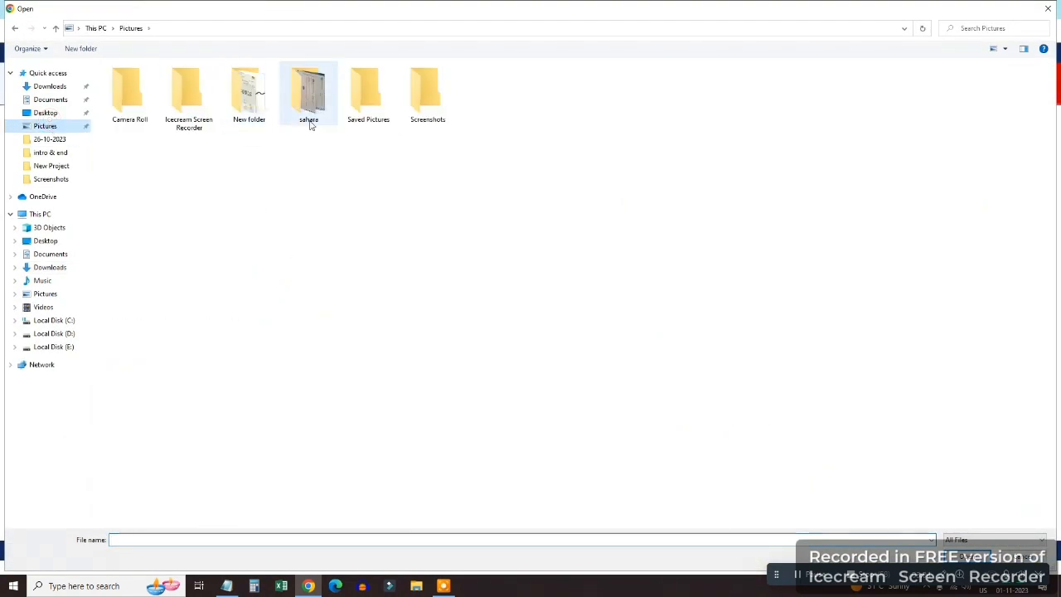
{"action": "double_click", "coordinate": [249, 93]}
{"action": "left_click", "coordinate": [249, 98]}
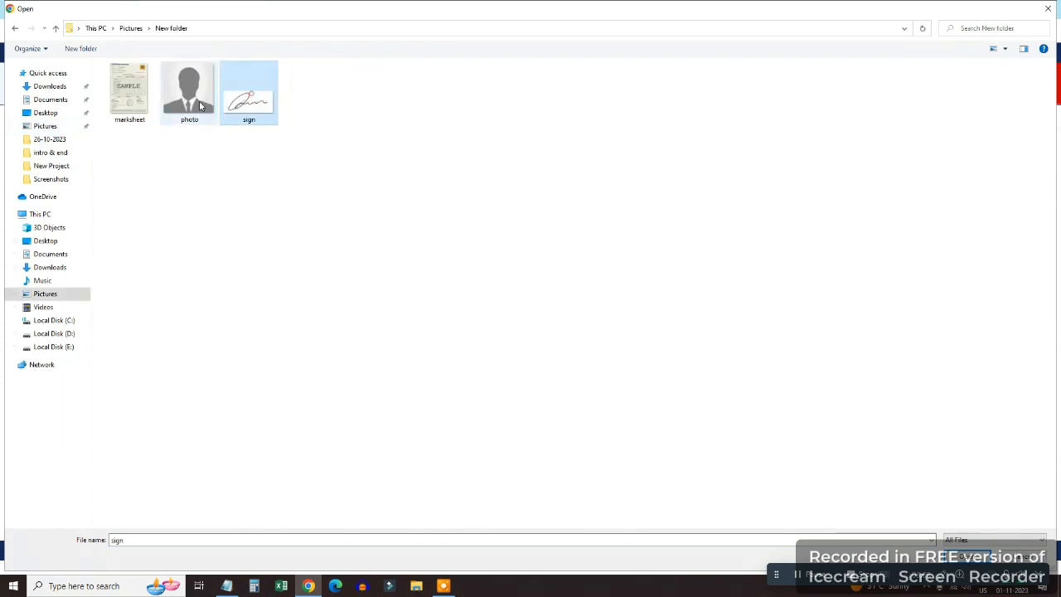
{"action": "left_click", "coordinate": [193, 96]}
{"action": "double_click", "coordinate": [193, 95]}
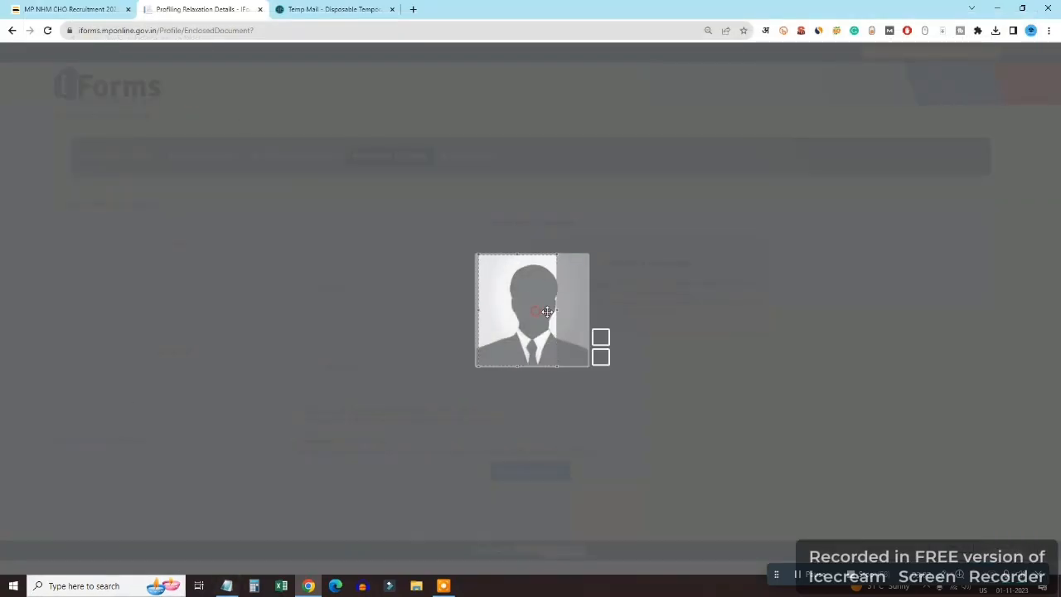
{"action": "left_click", "coordinate": [599, 356]}
{"action": "left_click", "coordinate": [343, 367]}
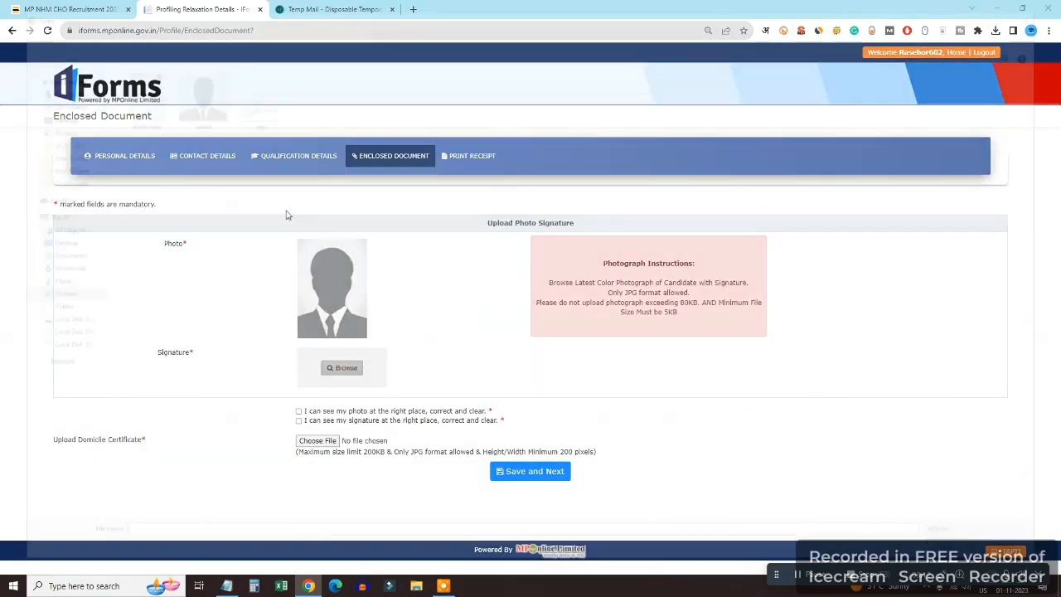
{"action": "double_click", "coordinate": [255, 107]}
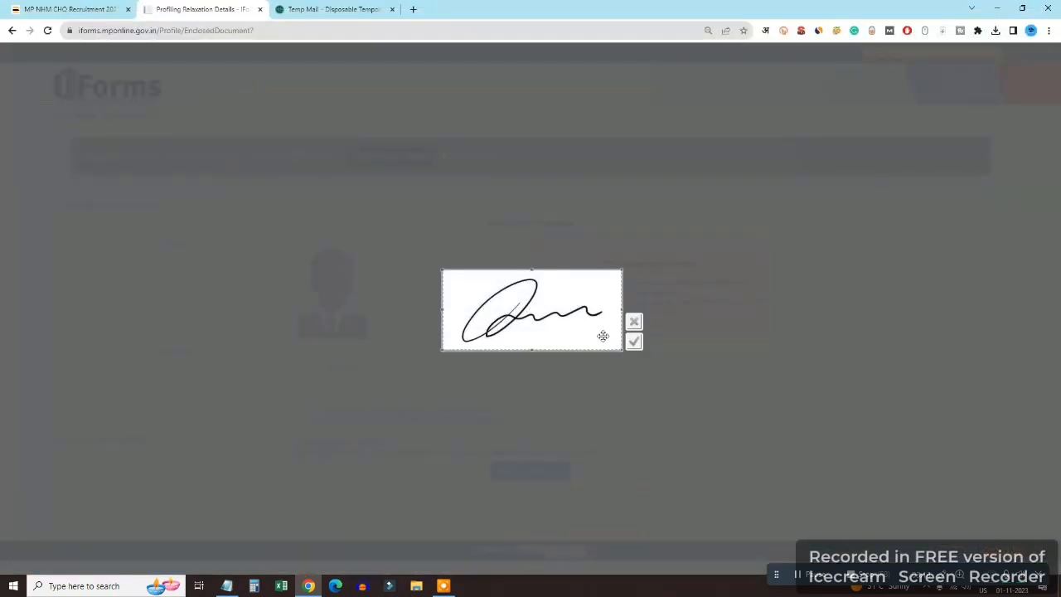
{"action": "left_click", "coordinate": [634, 341]}
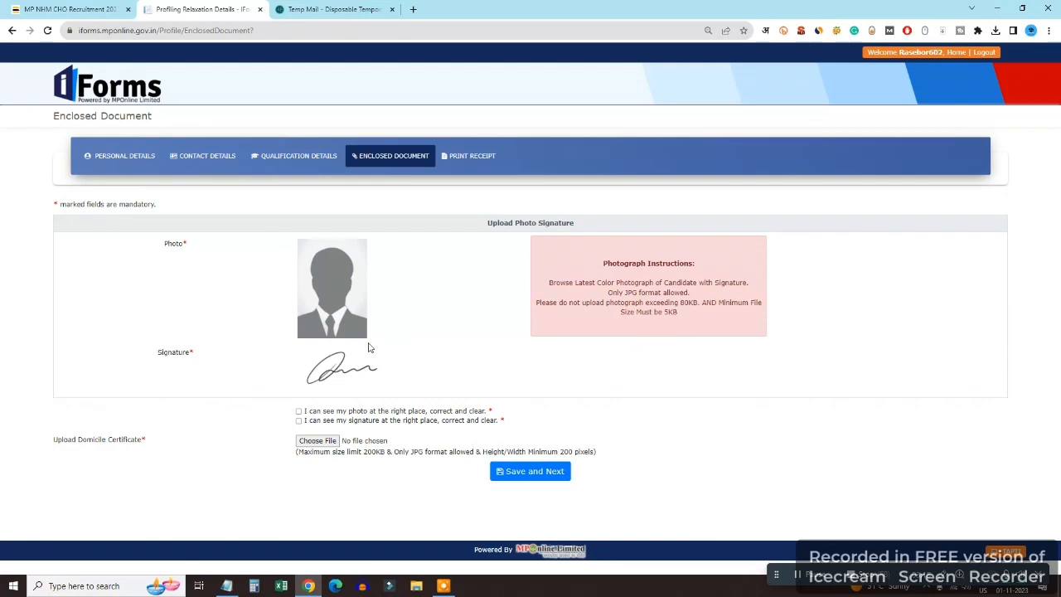
Tick both placement confirmations, attach marksheet.jpg as domicile certificate, and save
{"action": "left_click", "coordinate": [298, 411]}
{"action": "left_click", "coordinate": [299, 420]}
{"action": "left_click", "coordinate": [316, 440]}
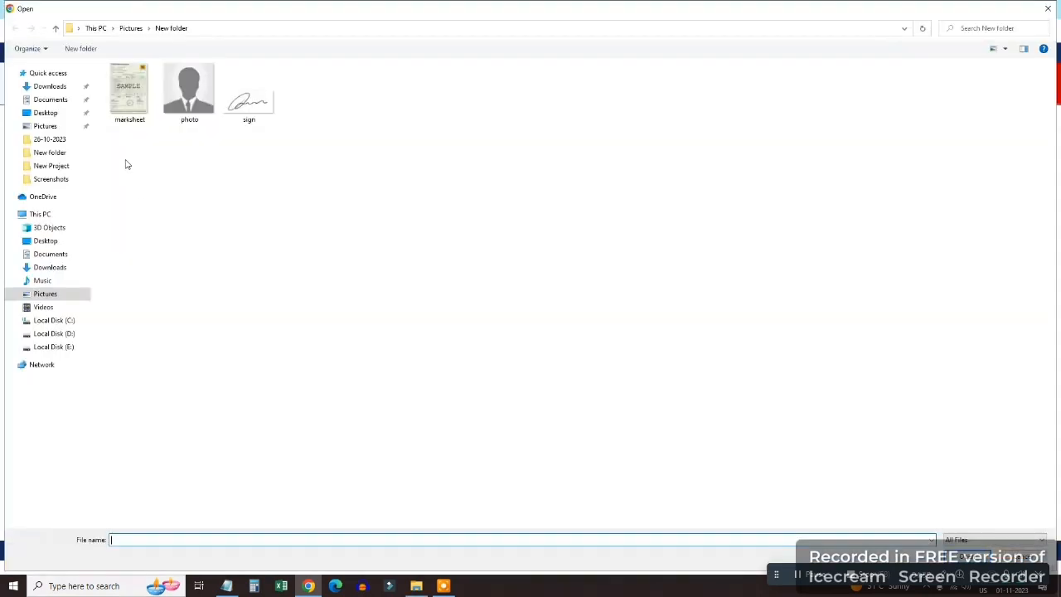
{"action": "double_click", "coordinate": [141, 97]}
{"action": "left_click", "coordinate": [522, 474]}
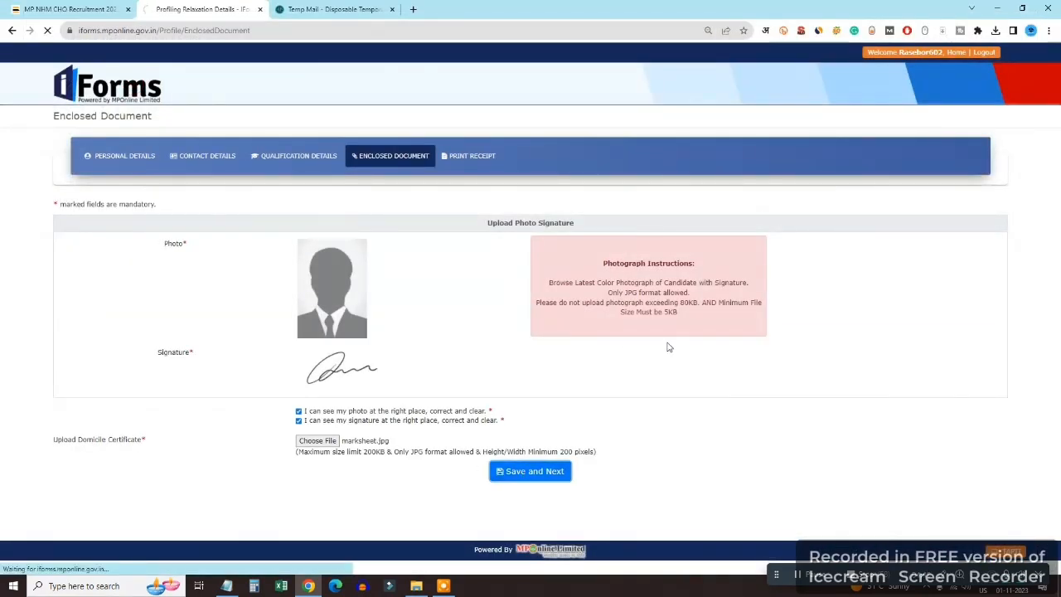
Review the receipt listing all three qualifications, print it, and go Home
{"action": "scroll", "coordinate": [388, 305], "scroll_direction": "down", "scroll_amount": 1}
{"action": "scroll", "coordinate": [388, 305], "scroll_direction": "down", "scroll_amount": 3}
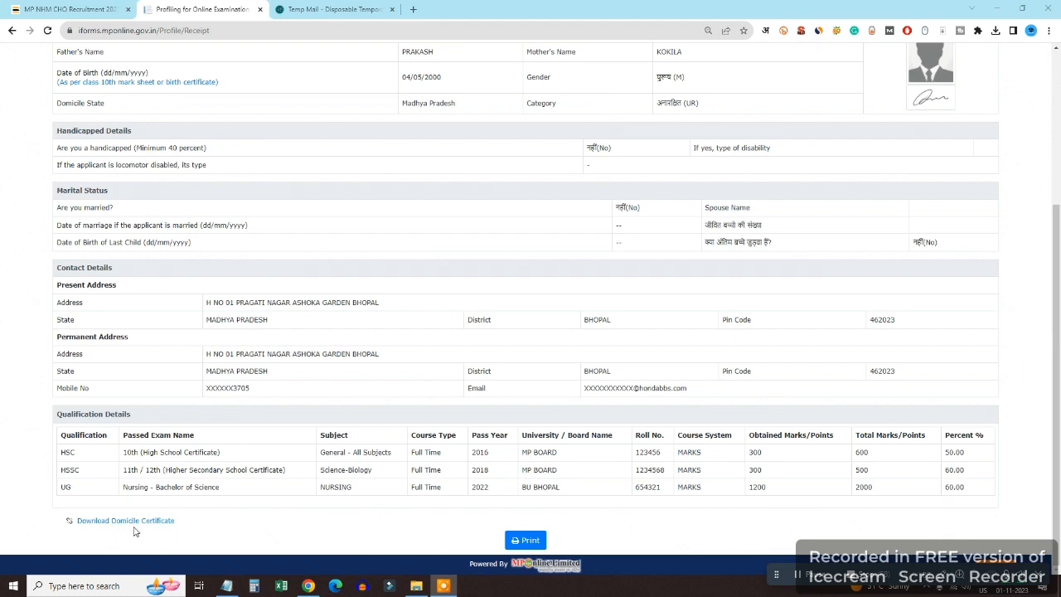
{"action": "scroll", "coordinate": [303, 525], "scroll_direction": "up", "scroll_amount": 5}
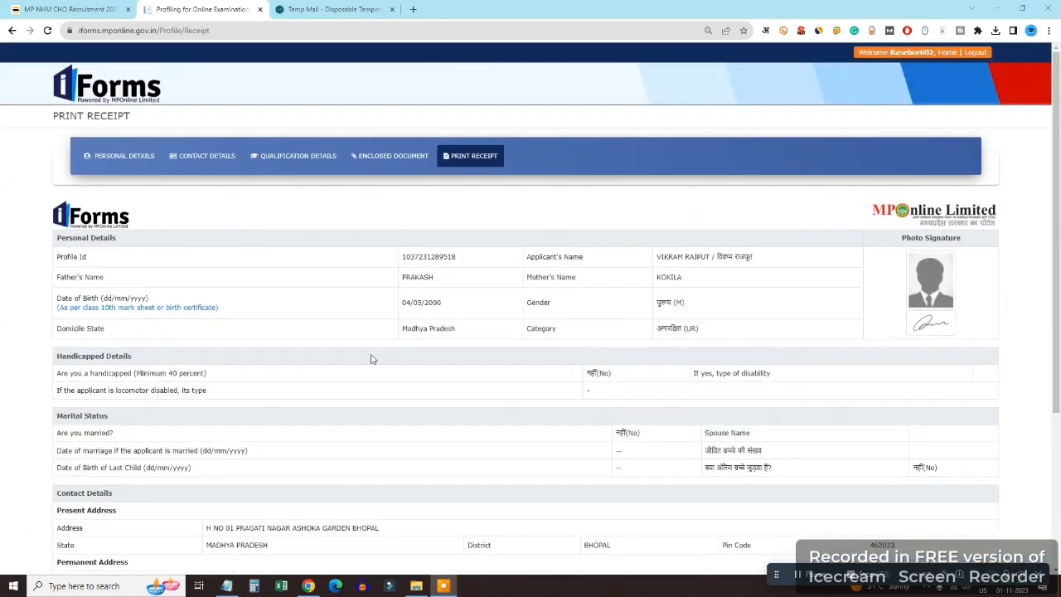
{"action": "scroll", "coordinate": [372, 357], "scroll_direction": "down", "scroll_amount": 5}
{"action": "left_click", "coordinate": [526, 539]}
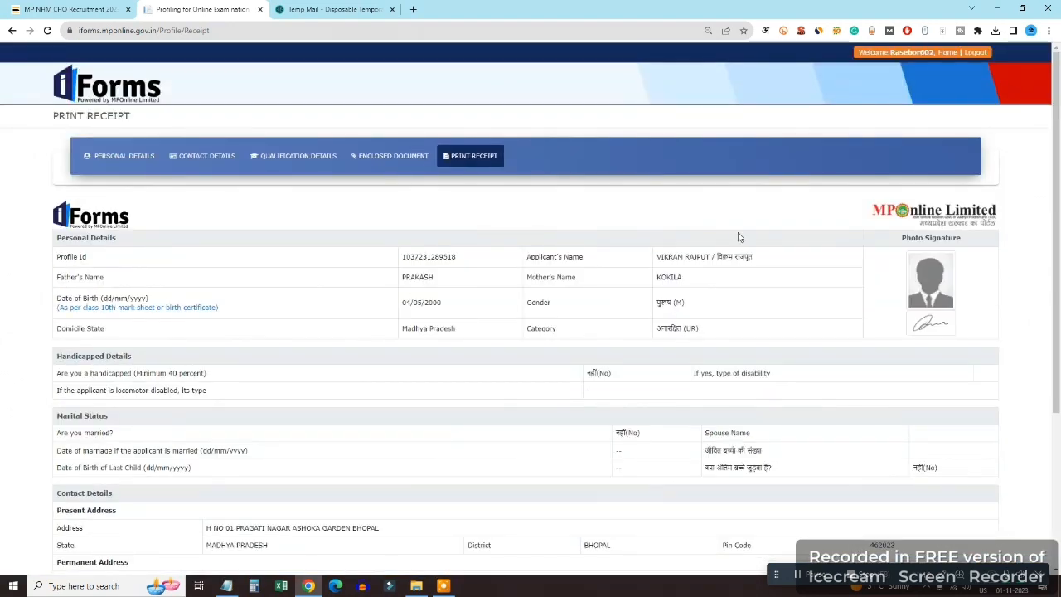
{"action": "left_click", "coordinate": [948, 52]}
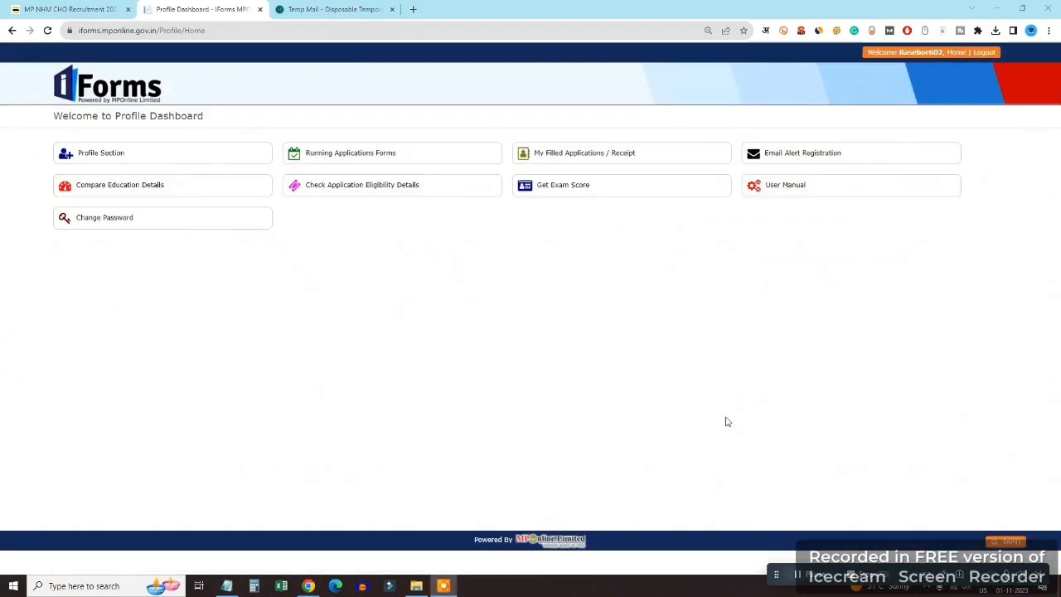
Under Running Applications Forms, apply for National Health Mission - NHM row 136
{"action": "left_click", "coordinate": [322, 153]}
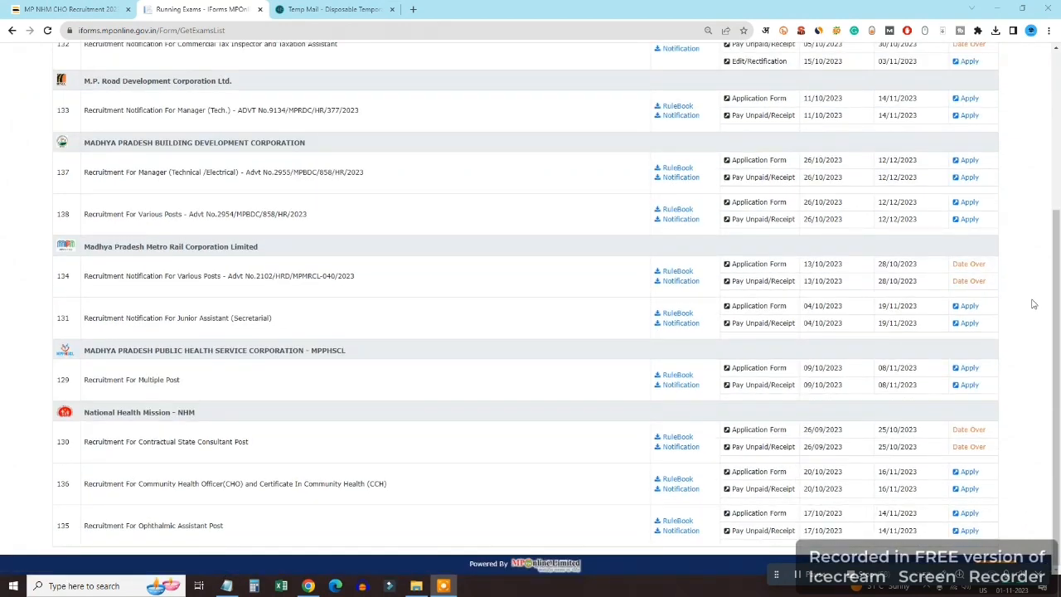
{"action": "left_click", "coordinate": [936, 572]}
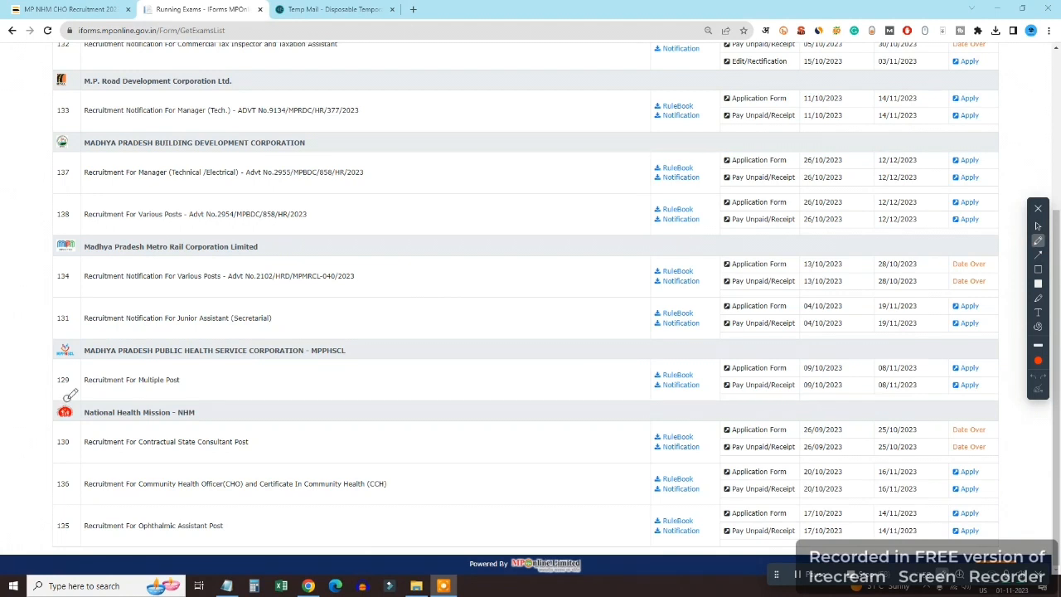
{"action": "mouse_move", "coordinate": [71, 395]}
{"action": "left_mouse_down"}
{"action": "mouse_move", "coordinate": [48, 398]}
{"action": "mouse_move", "coordinate": [89, 425]}
{"action": "mouse_move", "coordinate": [162, 426]}
{"action": "mouse_move", "coordinate": [233, 406]}
{"action": "mouse_move", "coordinate": [58, 387]}
{"action": "left_mouse_up"}
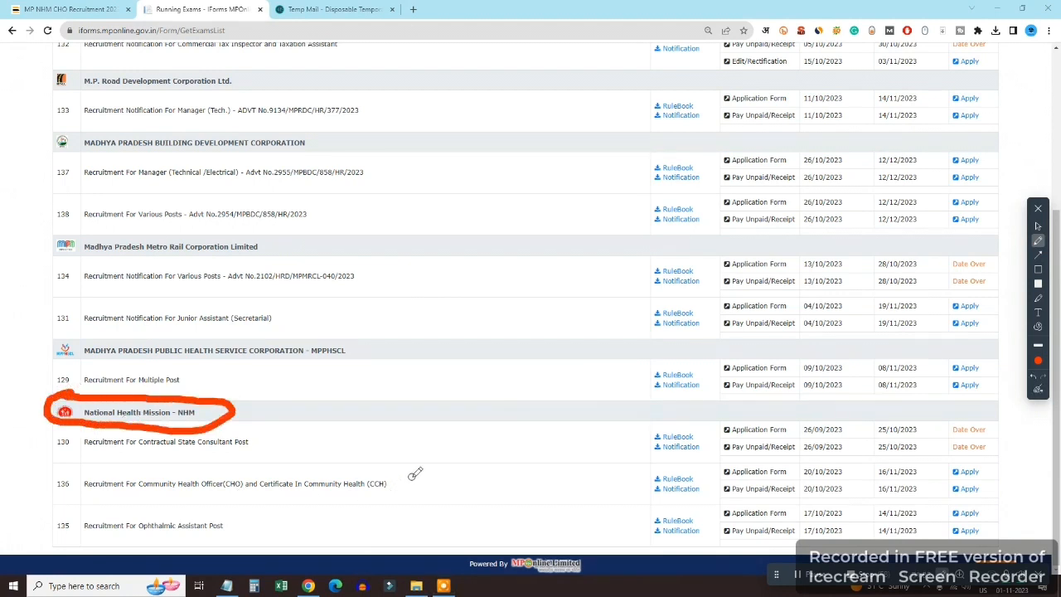
{"action": "mouse_move", "coordinate": [404, 474]}
{"action": "left_mouse_down"}
{"action": "mouse_move", "coordinate": [416, 485]}
{"action": "mouse_move", "coordinate": [514, 449]}
{"action": "left_mouse_up"}
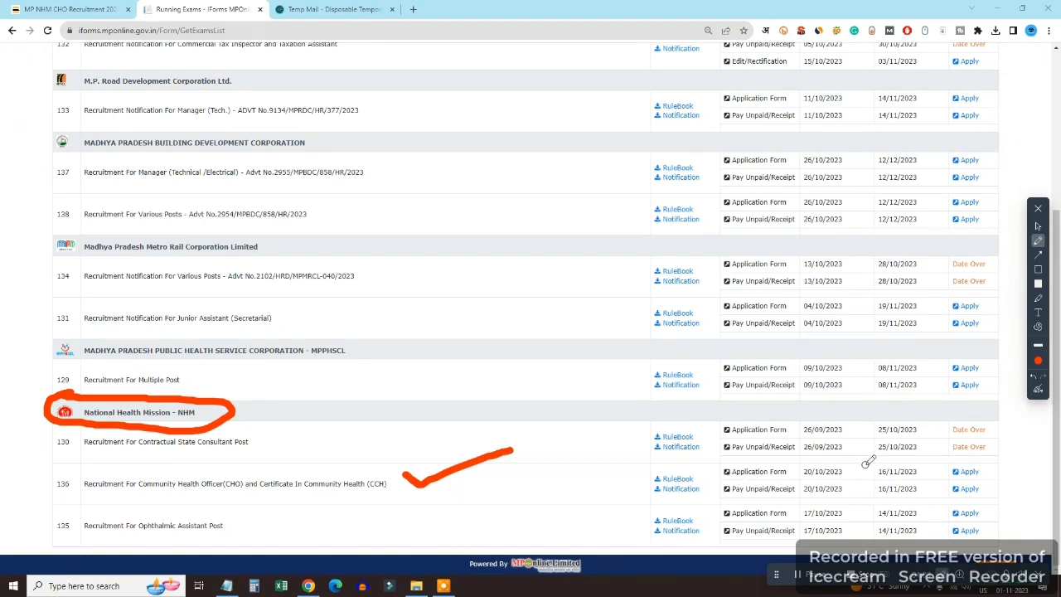
{"action": "left_click_drag", "start_coordinate": [989, 470], "coordinate": [1024, 455]}
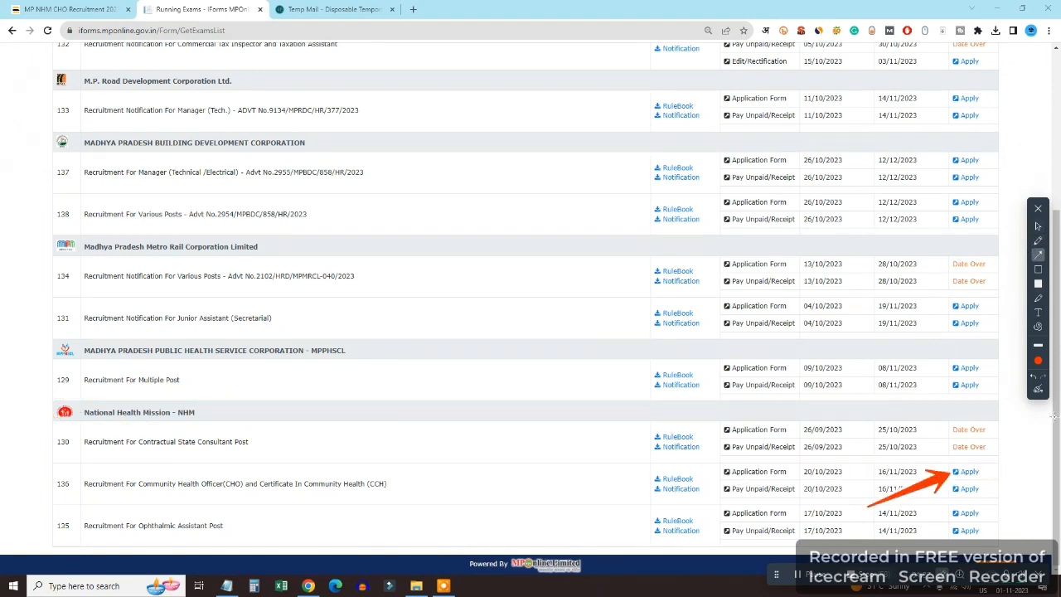
{"action": "left_click", "coordinate": [1038, 389]}
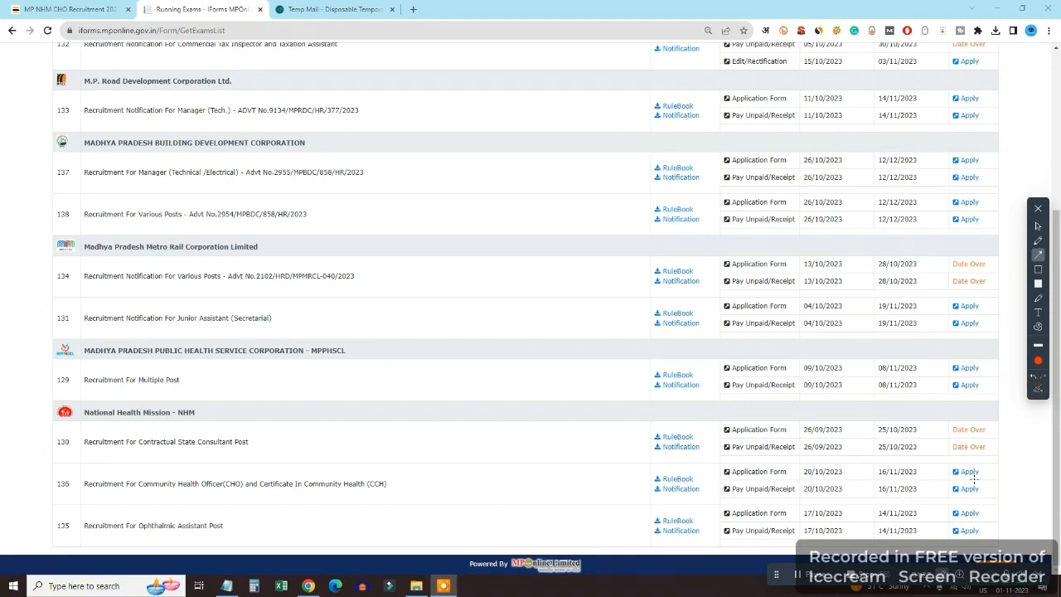
{"action": "left_click", "coordinate": [1038, 226]}
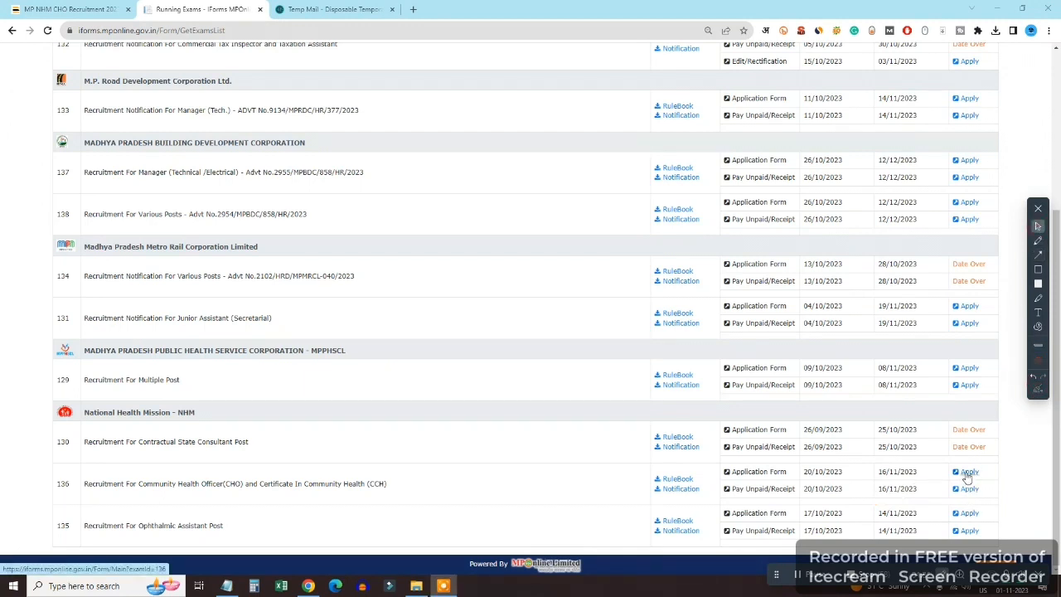
{"action": "left_click", "coordinate": [967, 472]}
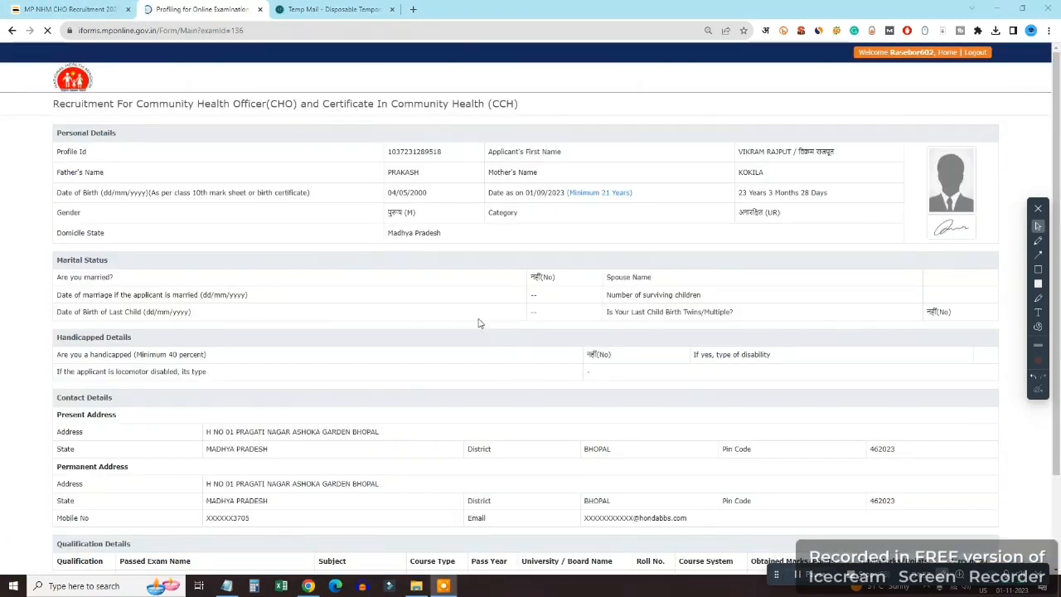
Select the P01 Community Health Officer (CHO) post
{"action": "scroll", "coordinate": [497, 344], "scroll_direction": "down", "scroll_amount": 2}
{"action": "scroll", "coordinate": [466, 314], "scroll_direction": "up", "scroll_amount": 2}
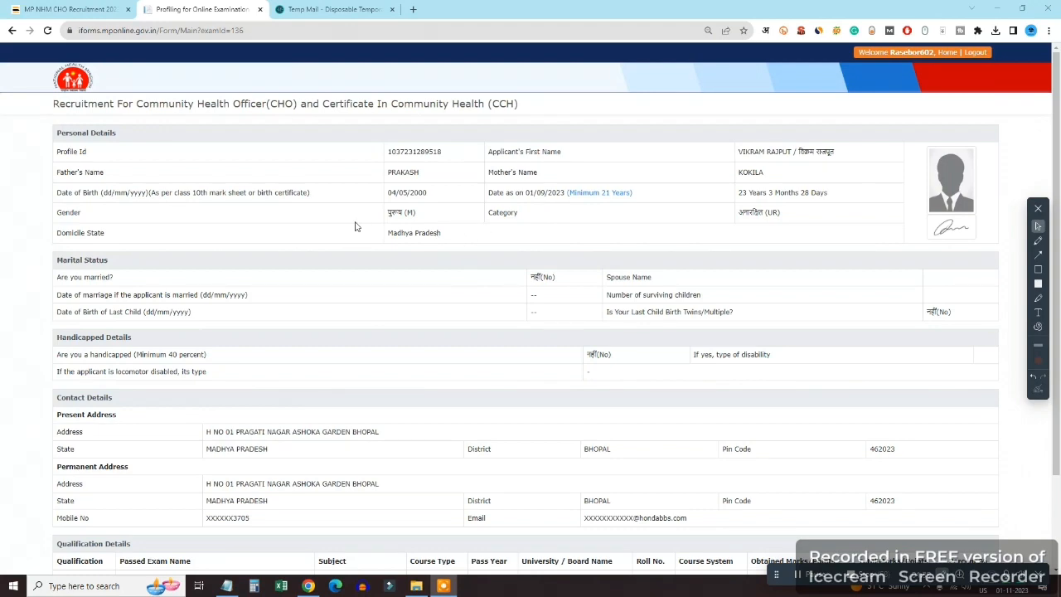
{"action": "scroll", "coordinate": [313, 256], "scroll_direction": "down", "scroll_amount": 2}
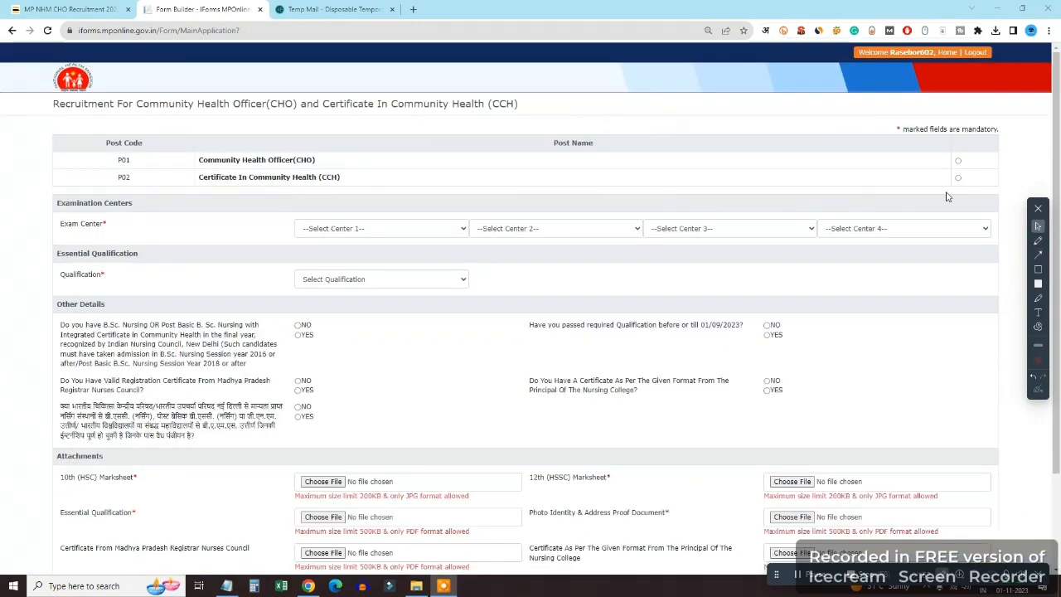
{"action": "left_click", "coordinate": [958, 161]}
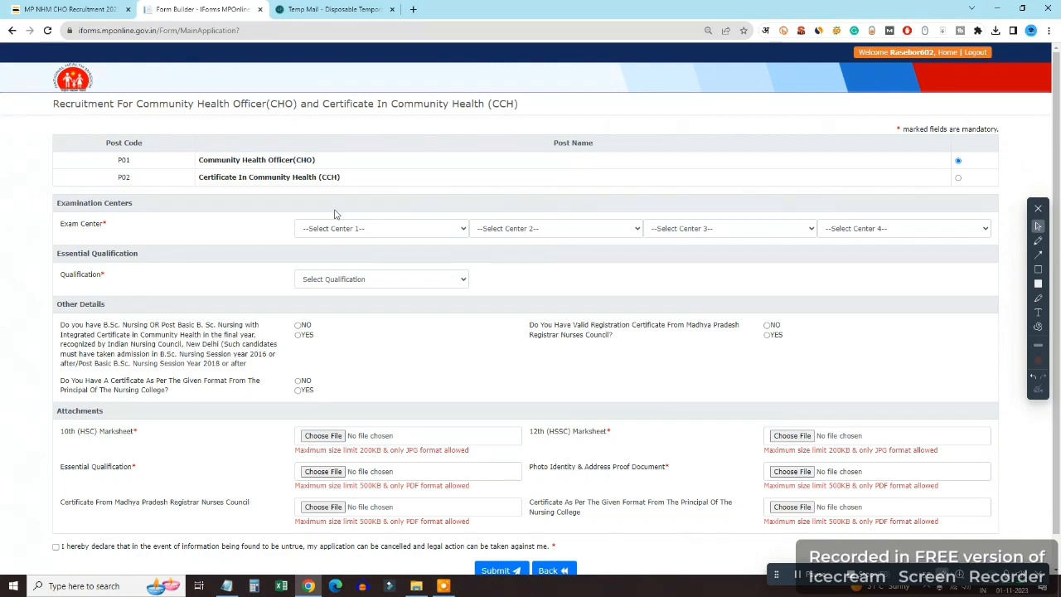
Set exam centres BHOPAL, INDORE, UJJAIN, JABALPUR and the HSC AND HSSC AND Nursing qualification
{"action": "left_click", "coordinate": [385, 232]}
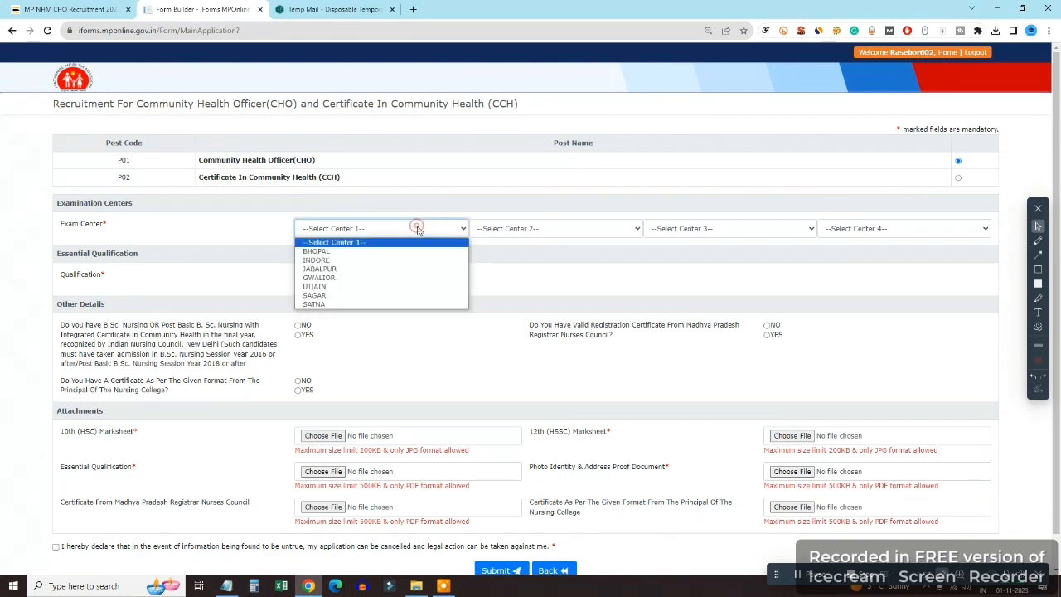
{"action": "left_click", "coordinate": [366, 255]}
{"action": "left_click", "coordinate": [524, 230]}
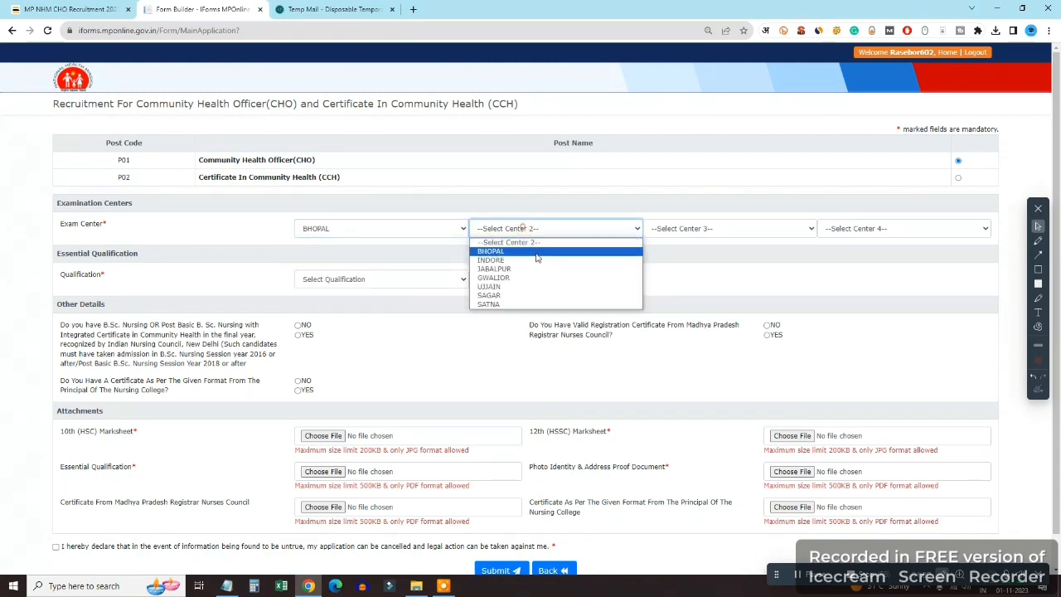
{"action": "left_click", "coordinate": [522, 259]}
{"action": "left_click", "coordinate": [709, 226]}
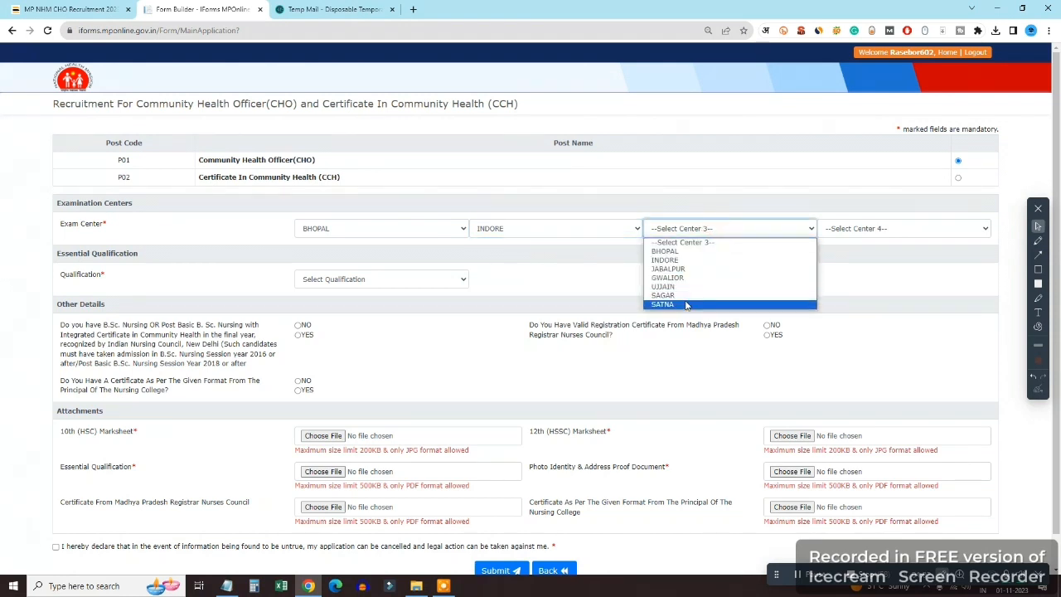
{"action": "left_click", "coordinate": [673, 287]}
{"action": "left_click", "coordinate": [879, 227]}
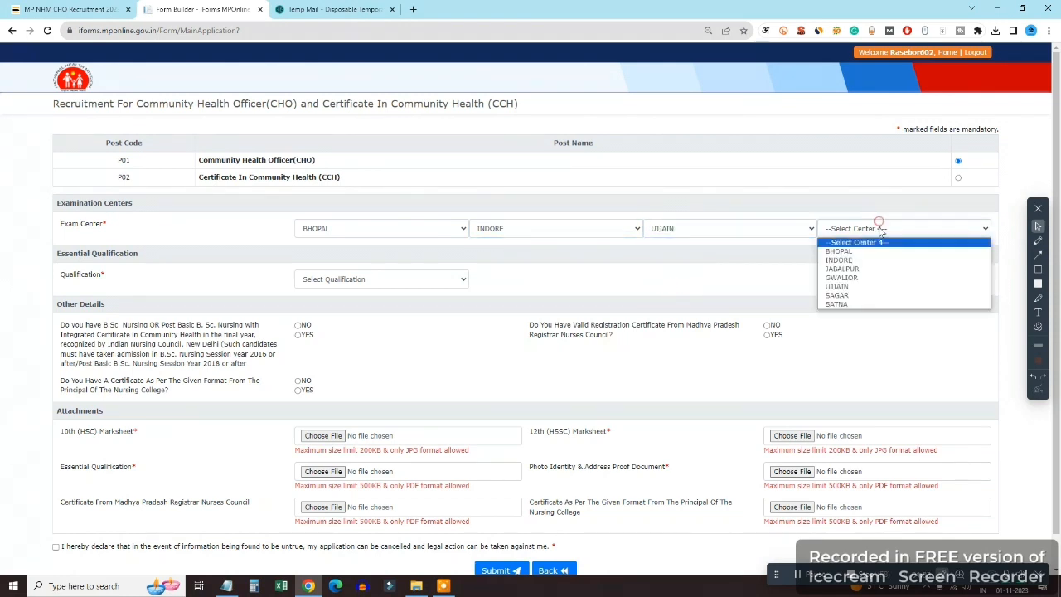
{"action": "left_click", "coordinate": [862, 268]}
{"action": "left_click", "coordinate": [328, 279]}
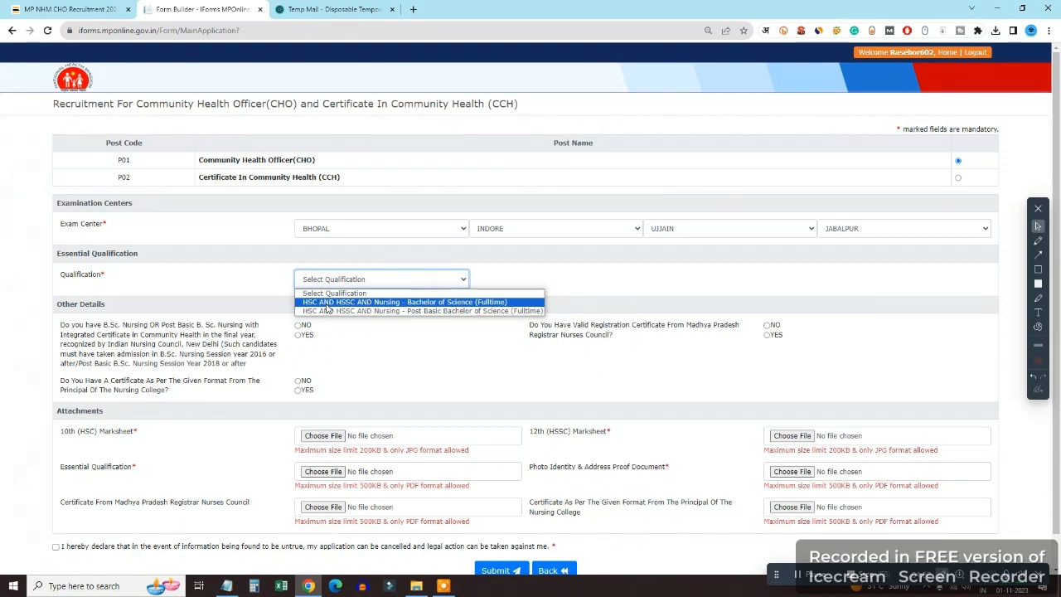
{"action": "left_click", "coordinate": [327, 304]}
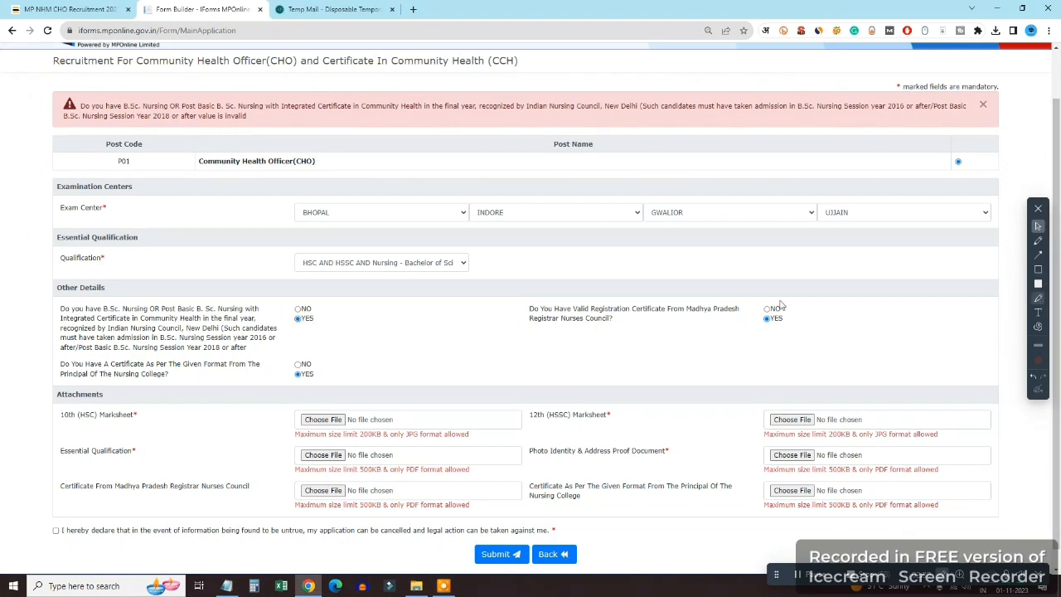
Attach the marksheet image to the 10th and 12th marksheet rows and the marksheet PDF as the qualification document
{"action": "left_click", "coordinate": [323, 420]}
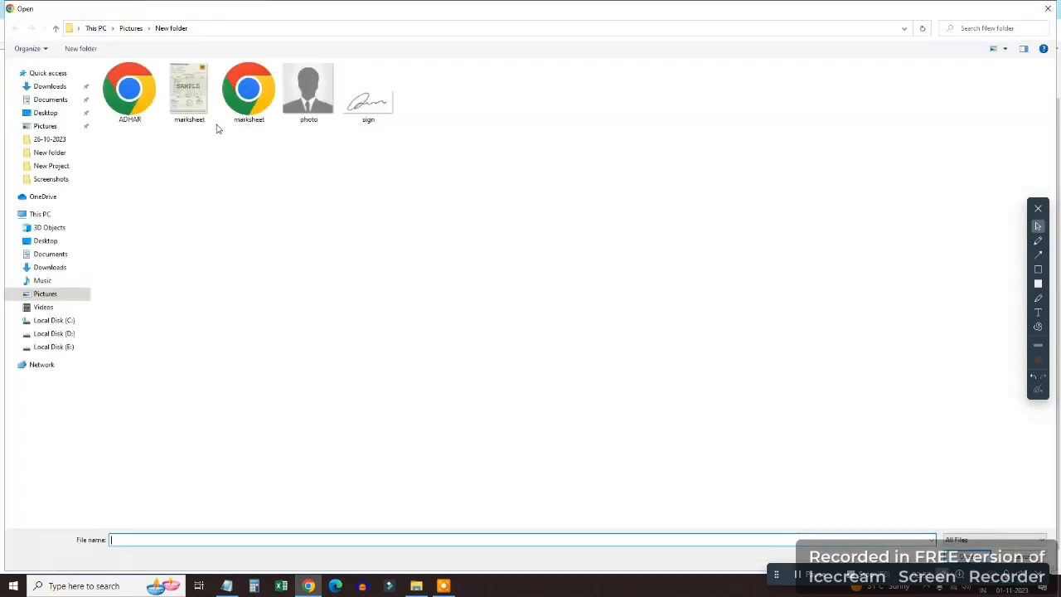
{"action": "double_click", "coordinate": [189, 91]}
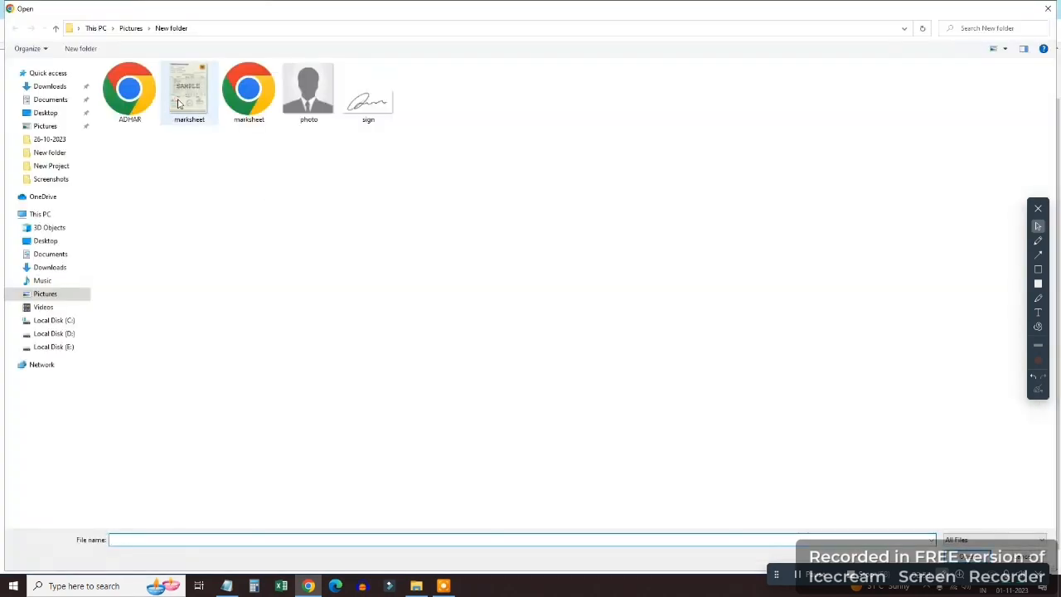
{"action": "left_click", "coordinate": [802, 421]}
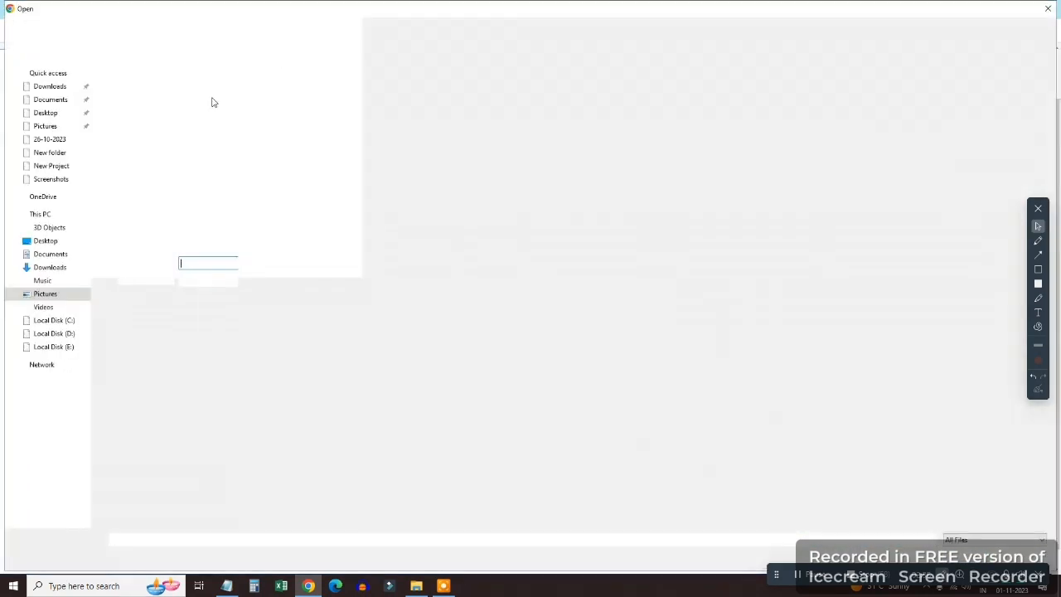
{"action": "double_click", "coordinate": [189, 93]}
{"action": "left_click", "coordinate": [306, 454]}
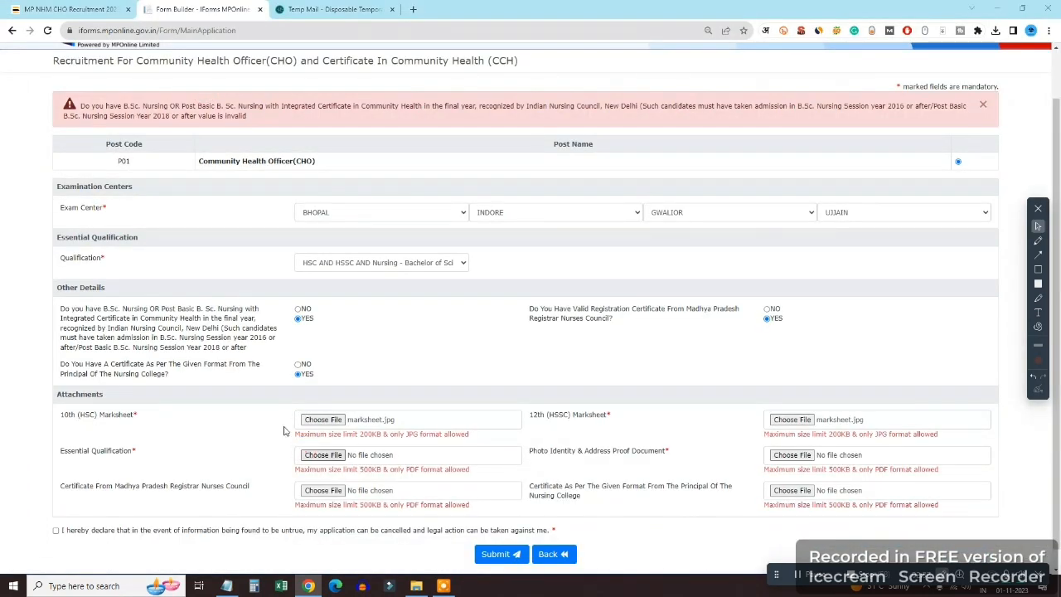
{"action": "double_click", "coordinate": [249, 91]}
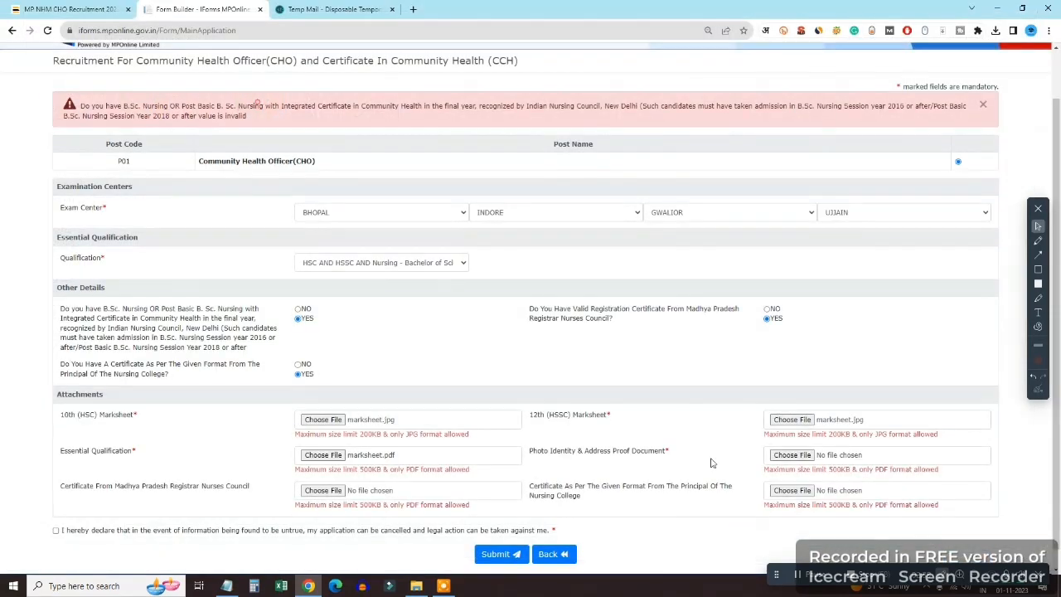
Attach ADHAR as the photo ID/address proof and the marksheet PDF as the nurses council registration
{"action": "left_click", "coordinate": [791, 454]}
{"action": "double_click", "coordinate": [129, 91]}
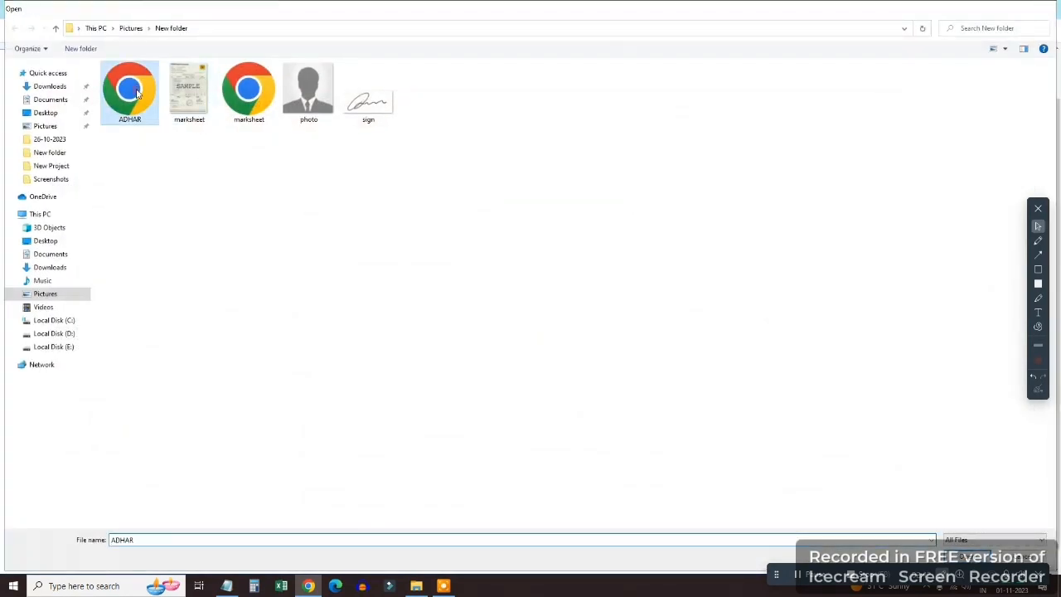
{"action": "left_click", "coordinate": [308, 491]}
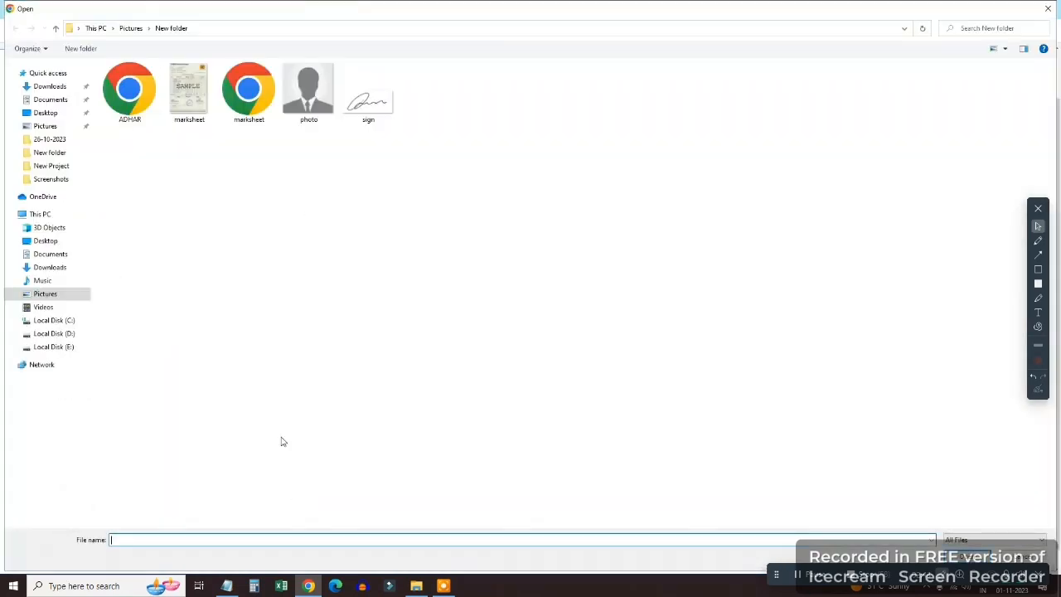
{"action": "double_click", "coordinate": [248, 91]}
Attach marksheet.pdf as the principal's certificate after the PDF-only warning, then submit the application
{"action": "left_click", "coordinate": [791, 490]}
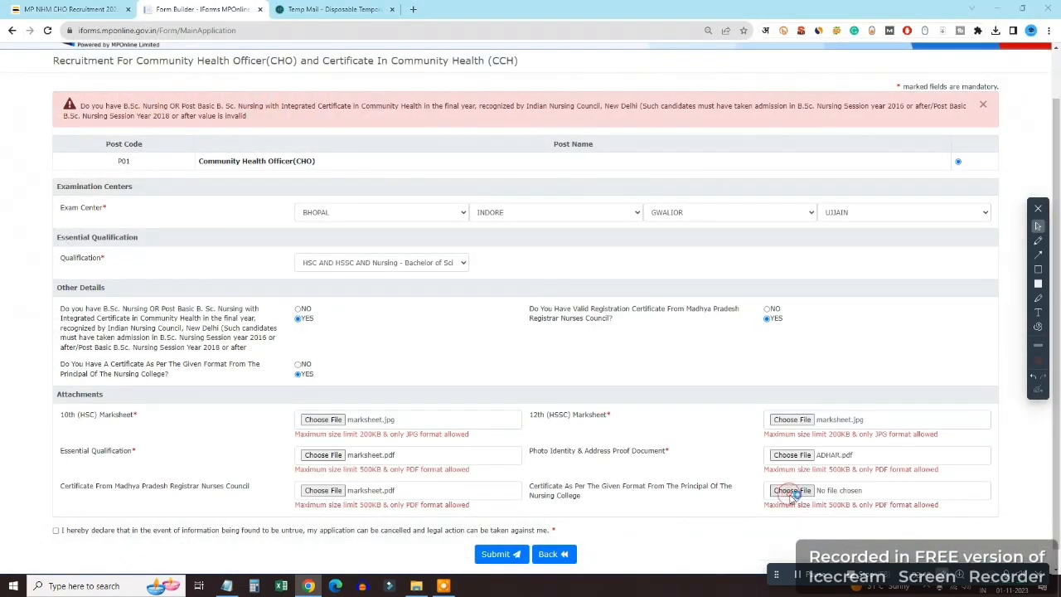
{"action": "double_click", "coordinate": [180, 97]}
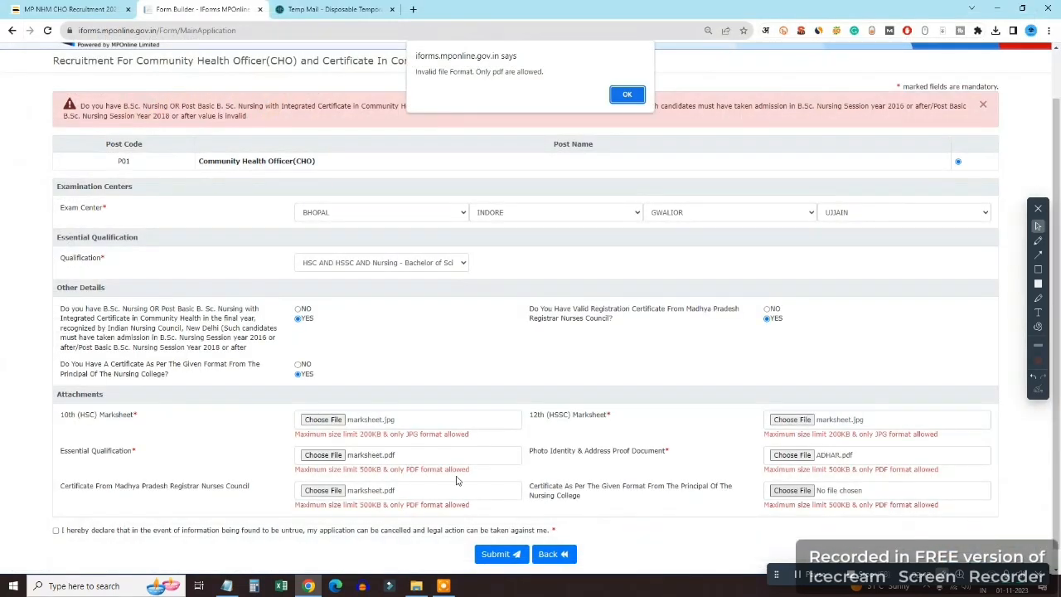
{"action": "left_click", "coordinate": [627, 95]}
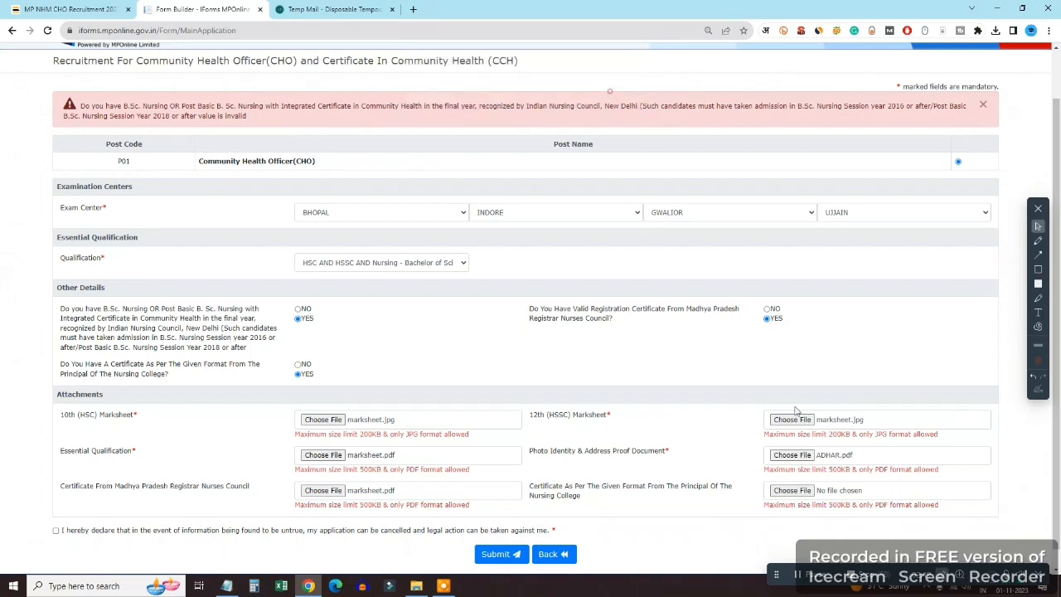
{"action": "left_click", "coordinate": [791, 490]}
{"action": "double_click", "coordinate": [248, 91]}
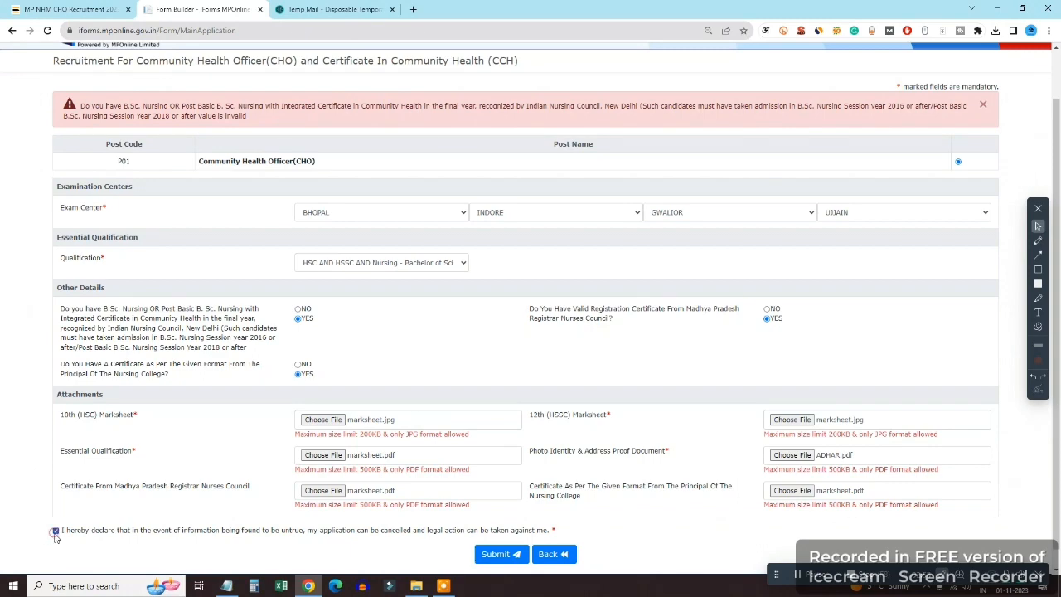
{"action": "left_click", "coordinate": [499, 553]}
{"action": "scroll", "coordinate": [581, 297], "scroll_direction": "down", "scroll_amount": 3}
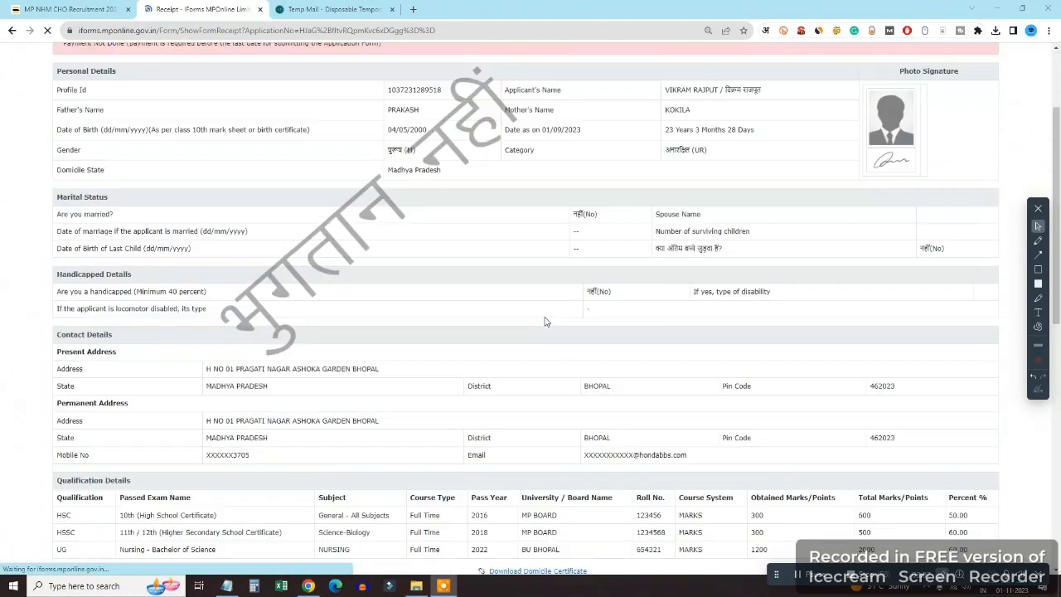
{"action": "scroll", "coordinate": [546, 322], "scroll_direction": "down", "scroll_amount": 5}
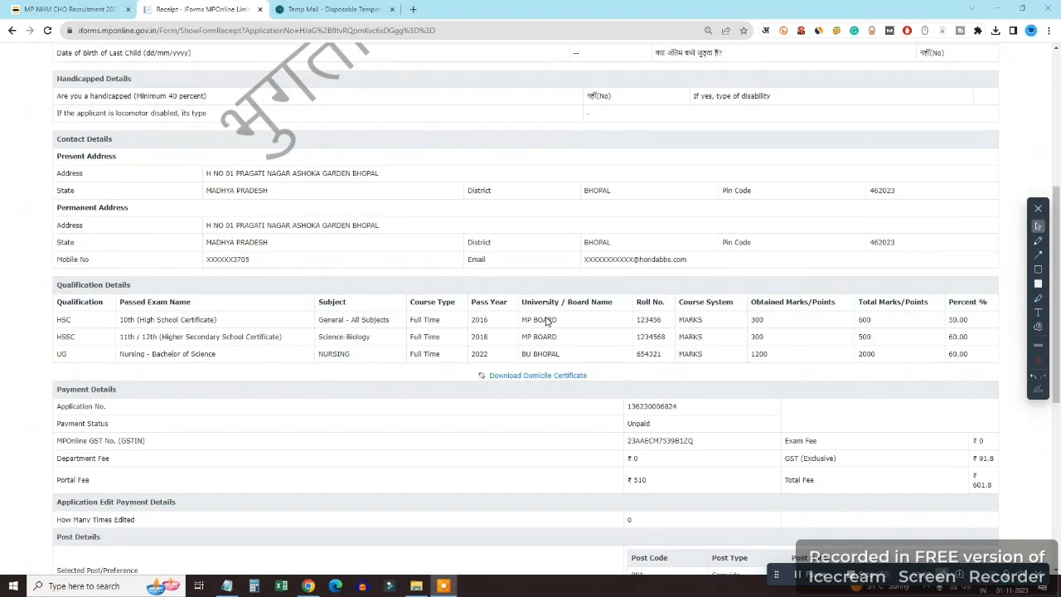
{"action": "scroll", "coordinate": [546, 321], "scroll_direction": "down", "scroll_amount": 2}
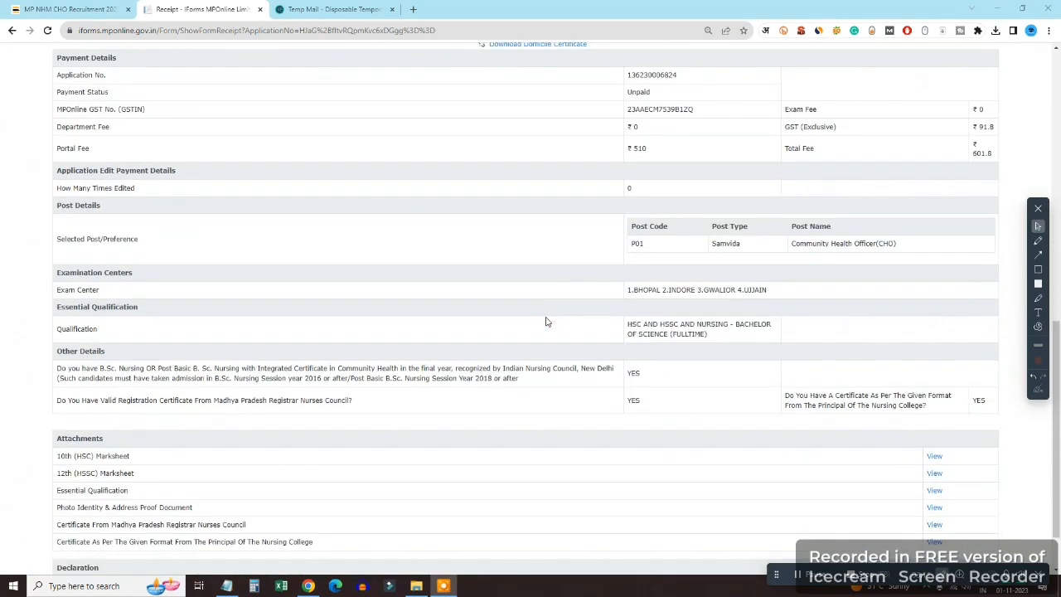
{"action": "scroll", "coordinate": [584, 337], "scroll_direction": "up", "scroll_amount": 1}
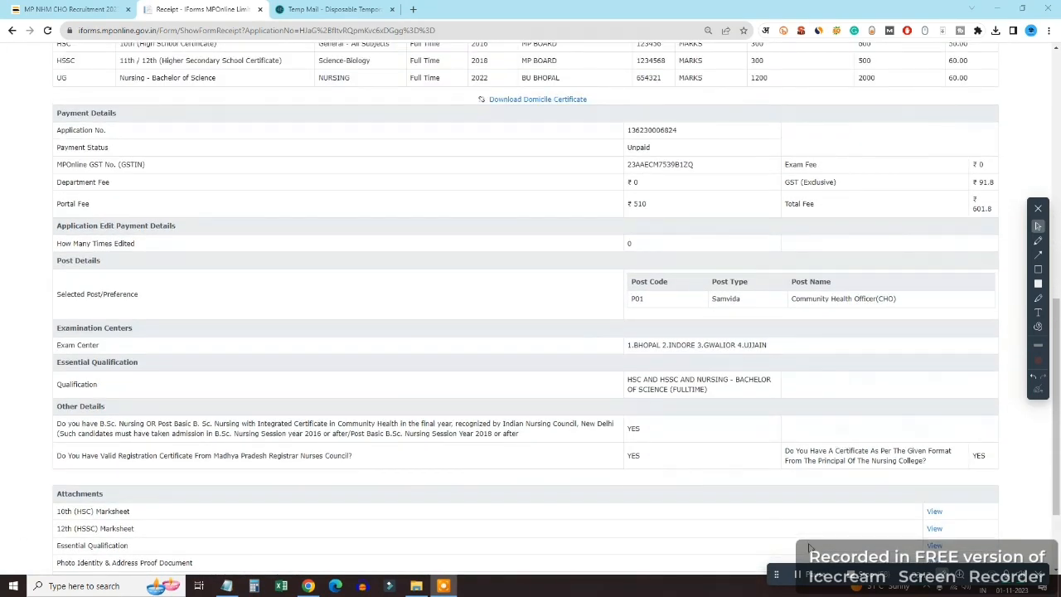
{"action": "left_click", "coordinate": [1038, 269]}
{"action": "mouse_move", "coordinate": [32, 120]}
{"action": "left_mouse_down"}
{"action": "mouse_move", "coordinate": [401, 220]}
{"action": "mouse_move", "coordinate": [936, 238]}
{"action": "mouse_move", "coordinate": [1015, 226]}
{"action": "left_mouse_up"}
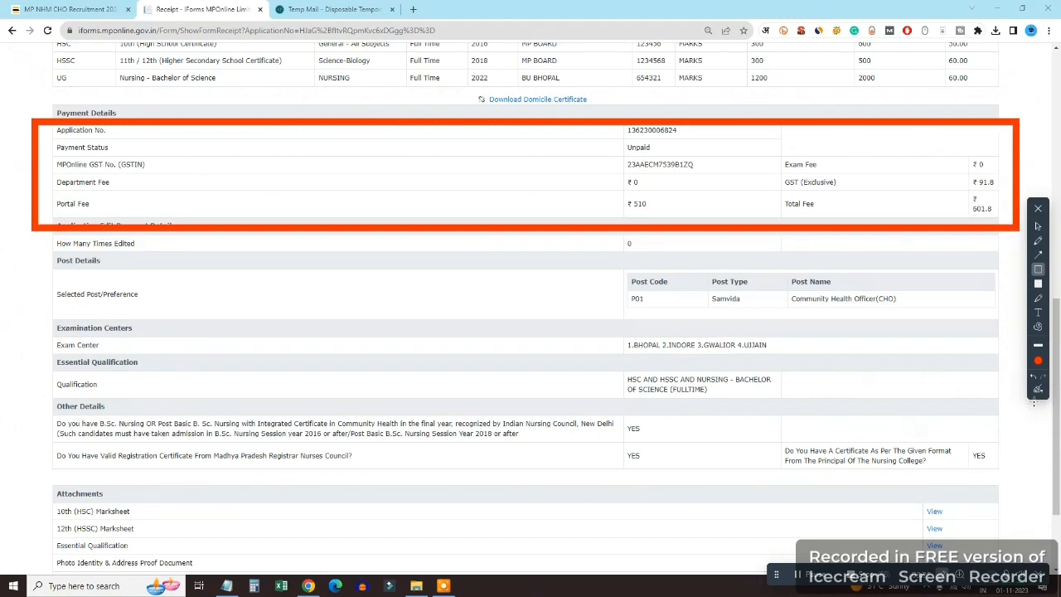
{"action": "left_click", "coordinate": [1038, 390]}
{"action": "left_click", "coordinate": [1038, 227]}
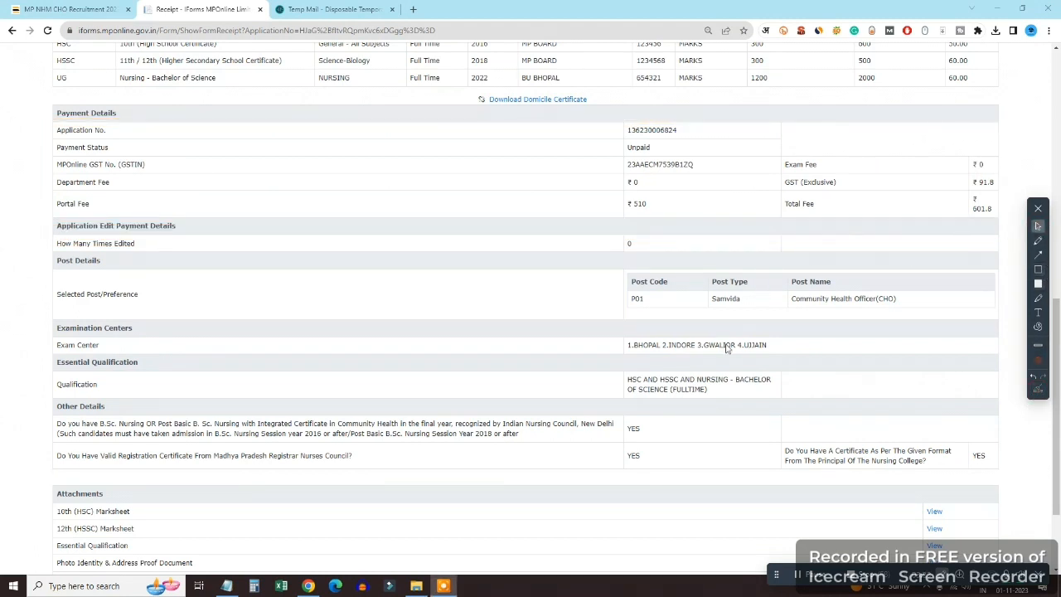
{"action": "scroll", "coordinate": [726, 348], "scroll_direction": "down", "scroll_amount": 2}
{"action": "scroll", "coordinate": [577, 352], "scroll_direction": "down", "scroll_amount": 1}
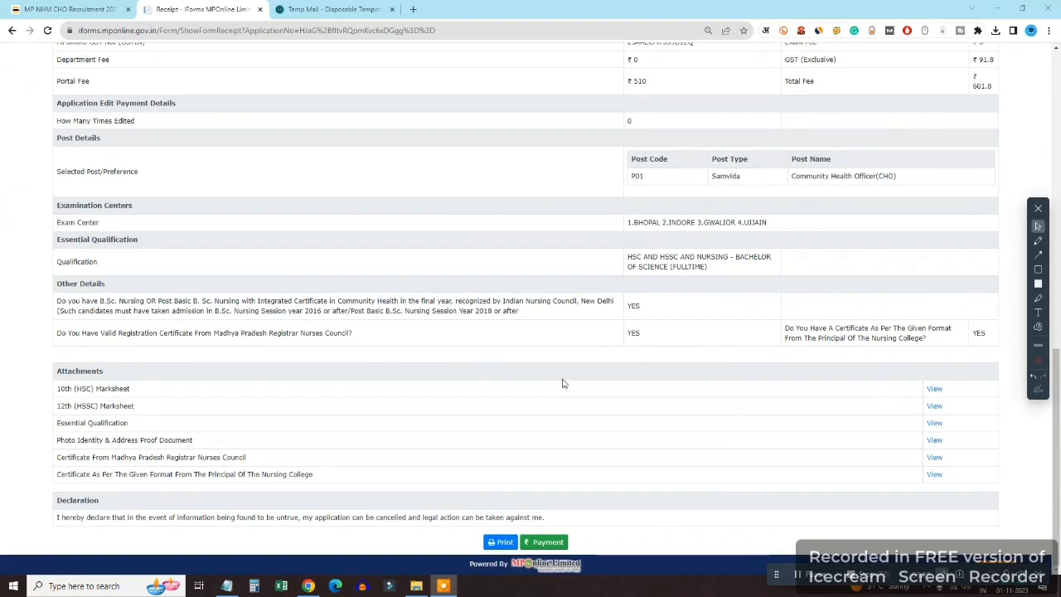
{"action": "left_click", "coordinate": [1038, 271]}
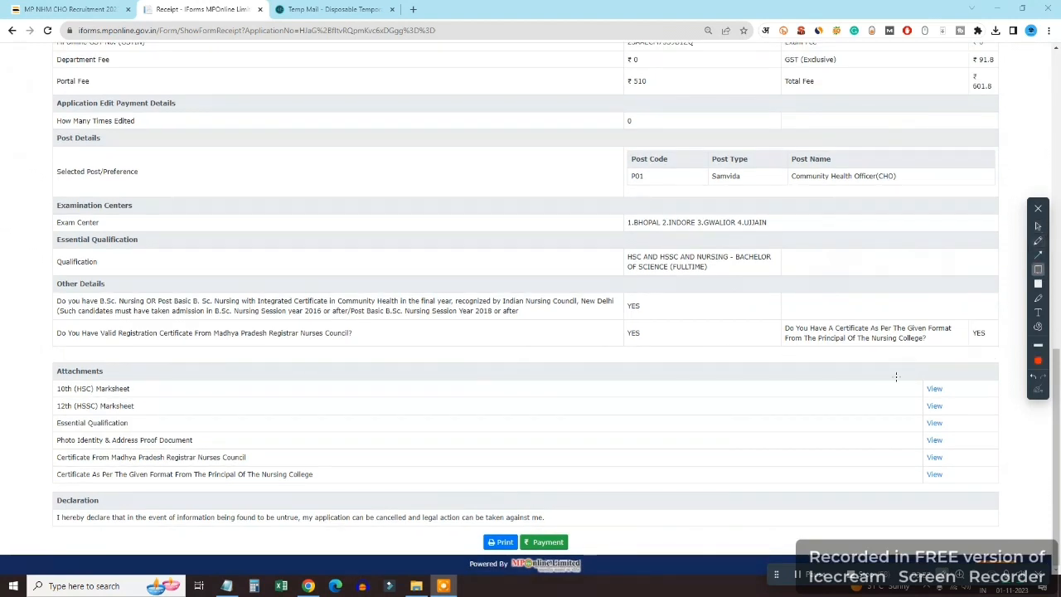
{"action": "mouse_move", "coordinate": [887, 361]}
{"action": "left_mouse_down"}
{"action": "mouse_move", "coordinate": [907, 429]}
{"action": "mouse_move", "coordinate": [996, 503]}
{"action": "left_mouse_up"}
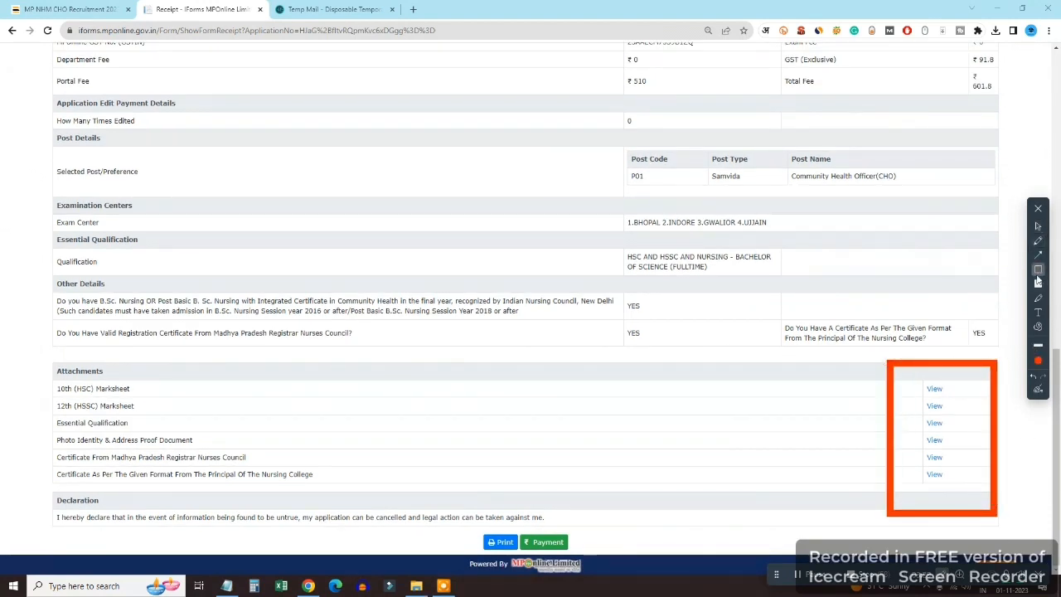
{"action": "left_click", "coordinate": [1038, 389]}
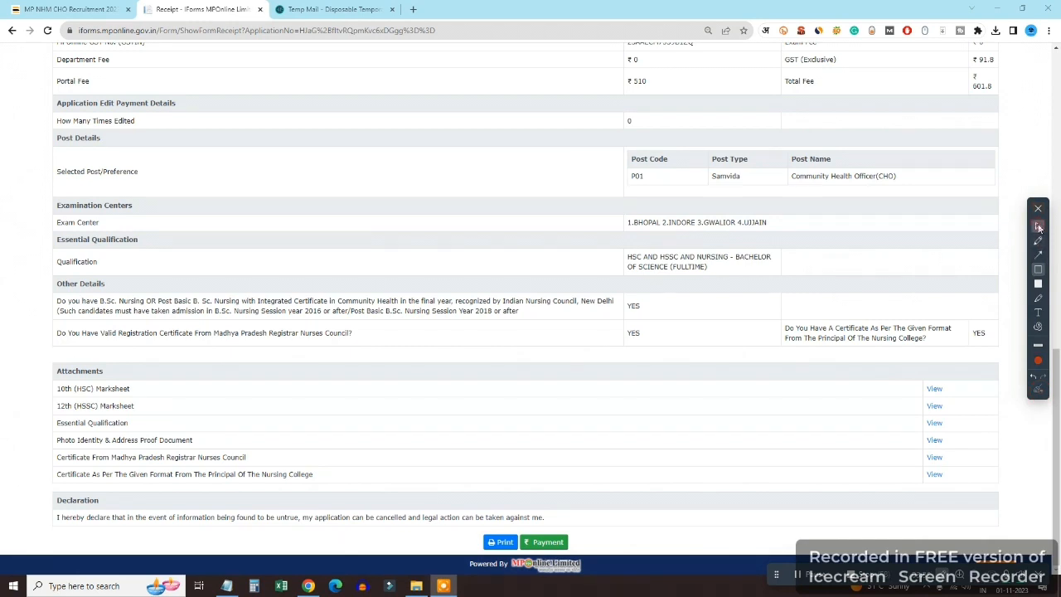
{"action": "left_click", "coordinate": [1038, 226]}
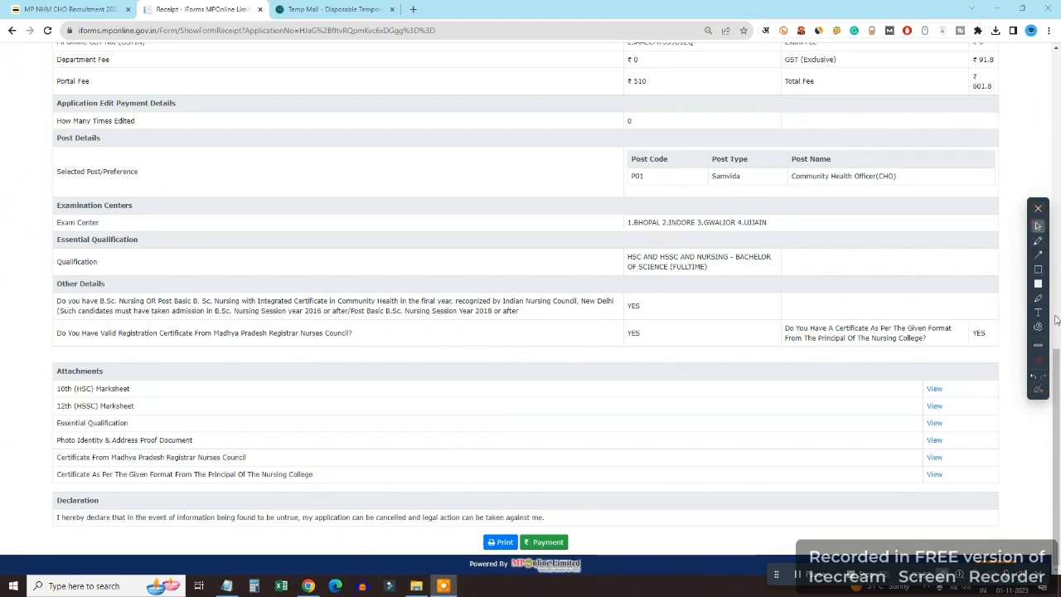
{"action": "left_click", "coordinate": [1039, 255]}
{"action": "mouse_move", "coordinate": [647, 416]}
{"action": "left_mouse_down"}
{"action": "mouse_move", "coordinate": [532, 538]}
{"action": "mouse_move", "coordinate": [561, 527]}
{"action": "left_mouse_up"}
Go from the application receipt to its Payment Option page
{"action": "left_click", "coordinate": [1038, 225]}
{"action": "left_click", "coordinate": [544, 541]}
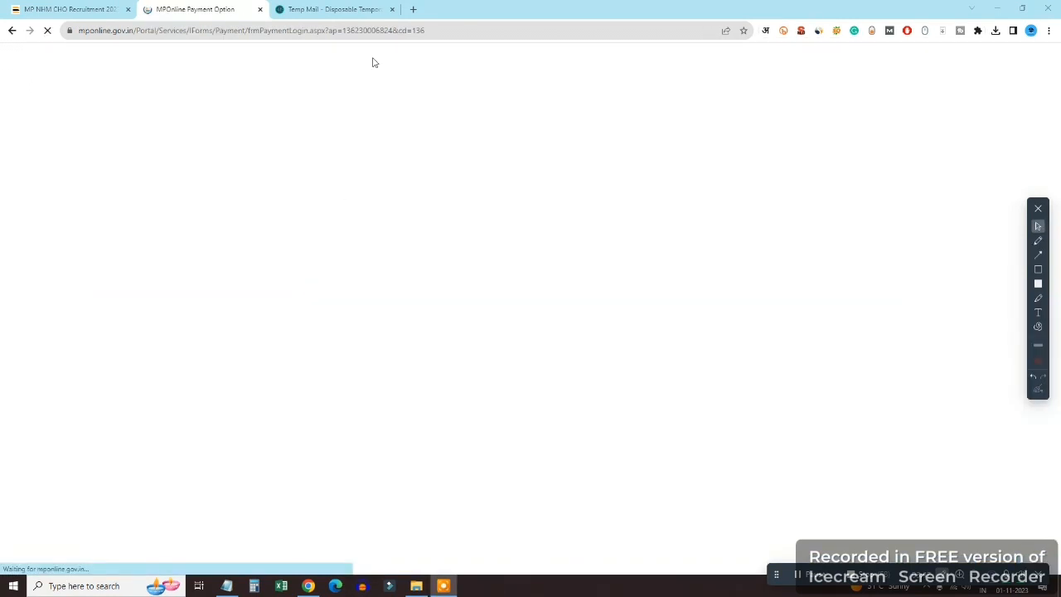
{"action": "left_click_drag", "start_coordinate": [100, 187], "coordinate": [233, 166]}
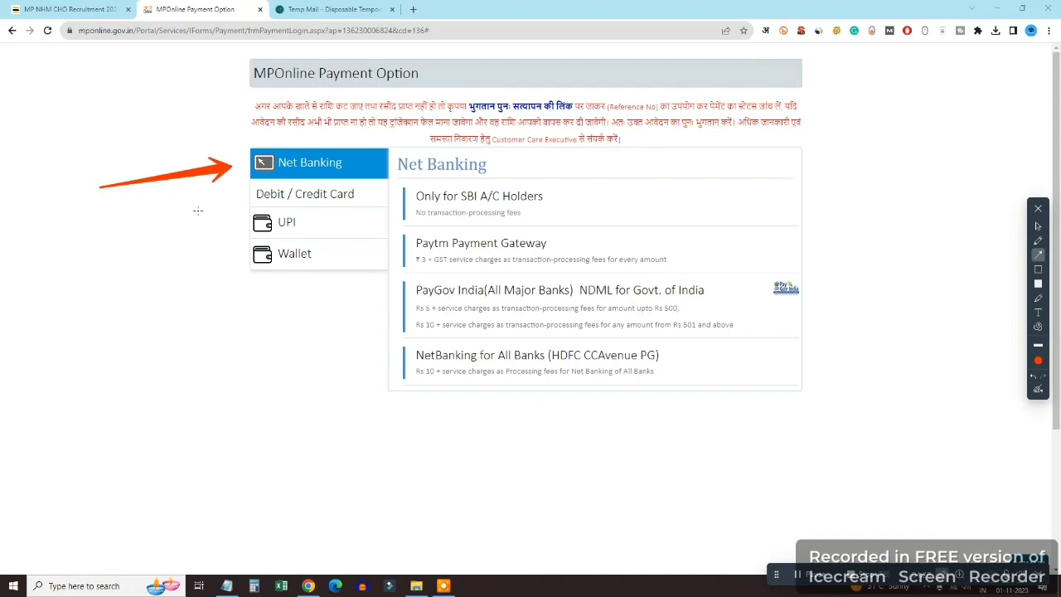
{"action": "left_click_drag", "start_coordinate": [121, 256], "coordinate": [245, 197]}
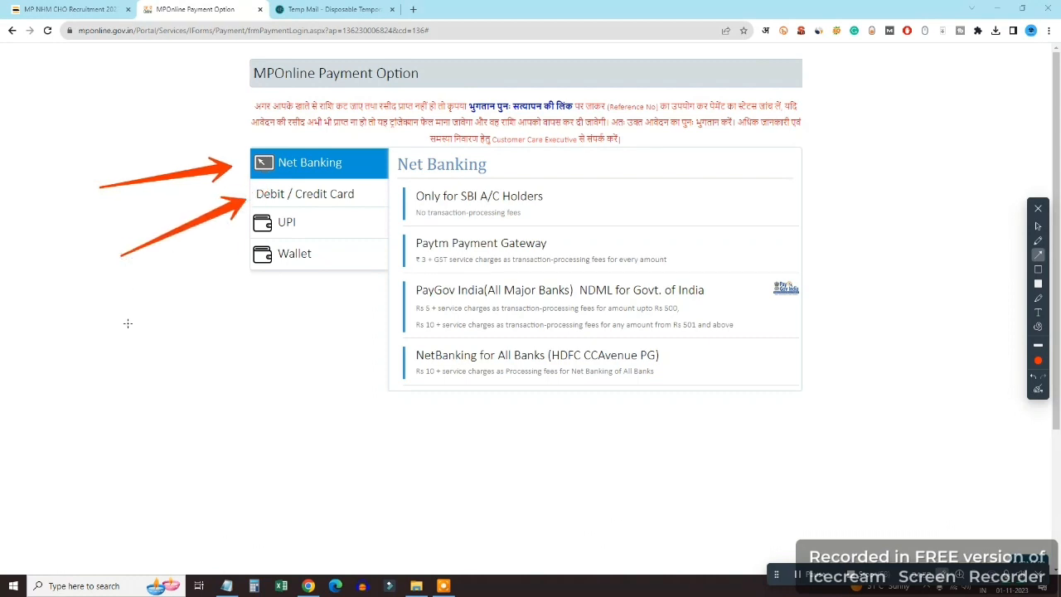
{"action": "left_click_drag", "start_coordinate": [128, 323], "coordinate": [243, 226]}
{"action": "left_click_drag", "start_coordinate": [220, 340], "coordinate": [287, 268]}
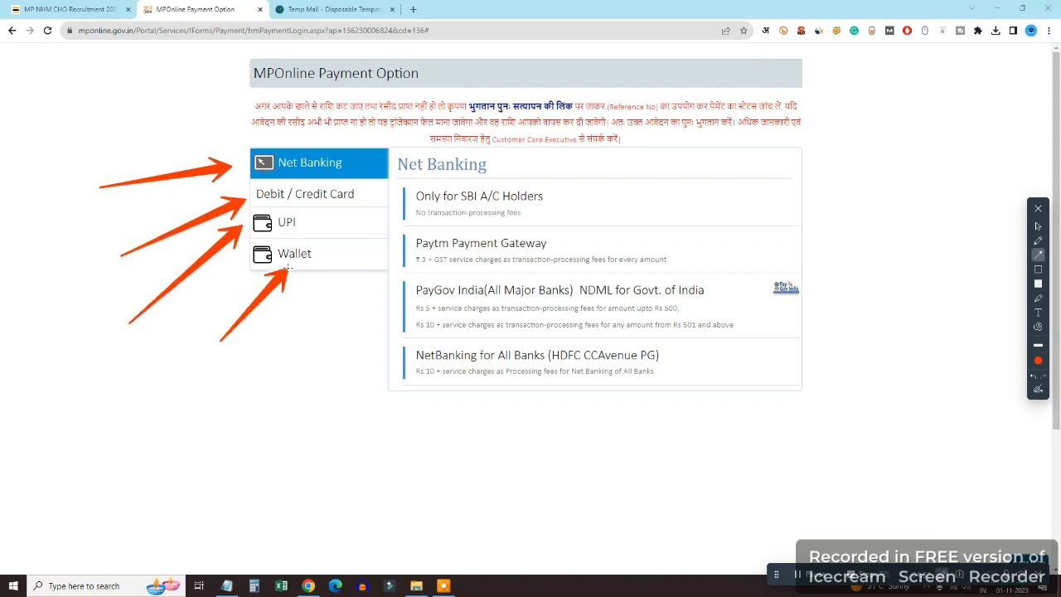
{"action": "left_click", "coordinate": [1036, 389]}
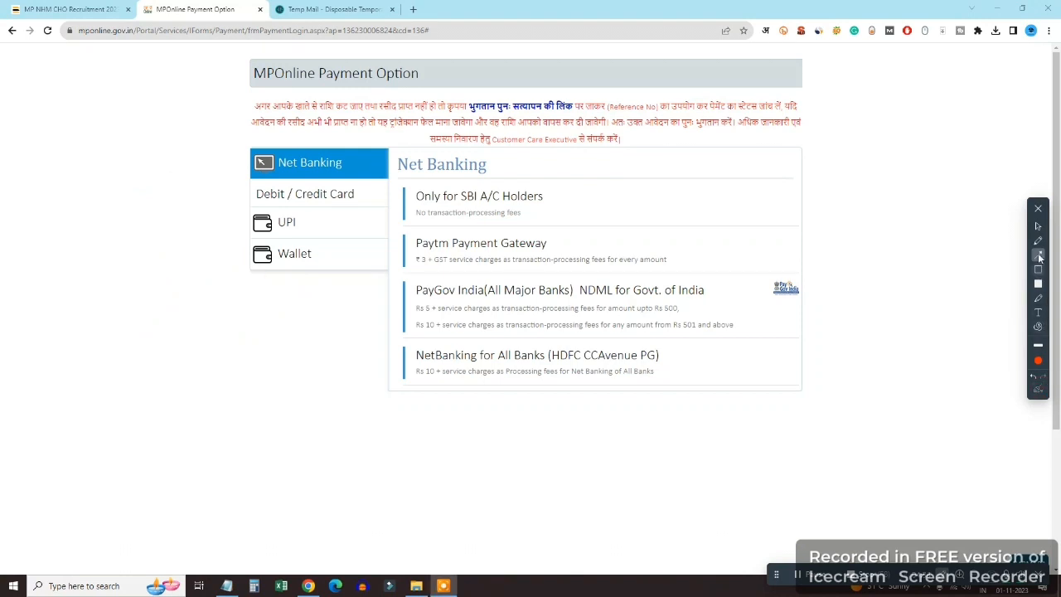
{"action": "left_click", "coordinate": [1037, 226]}
View the Debit/Credit Card, UPI and Wallet gateways, then select the page's web address
{"action": "left_click", "coordinate": [307, 193]}
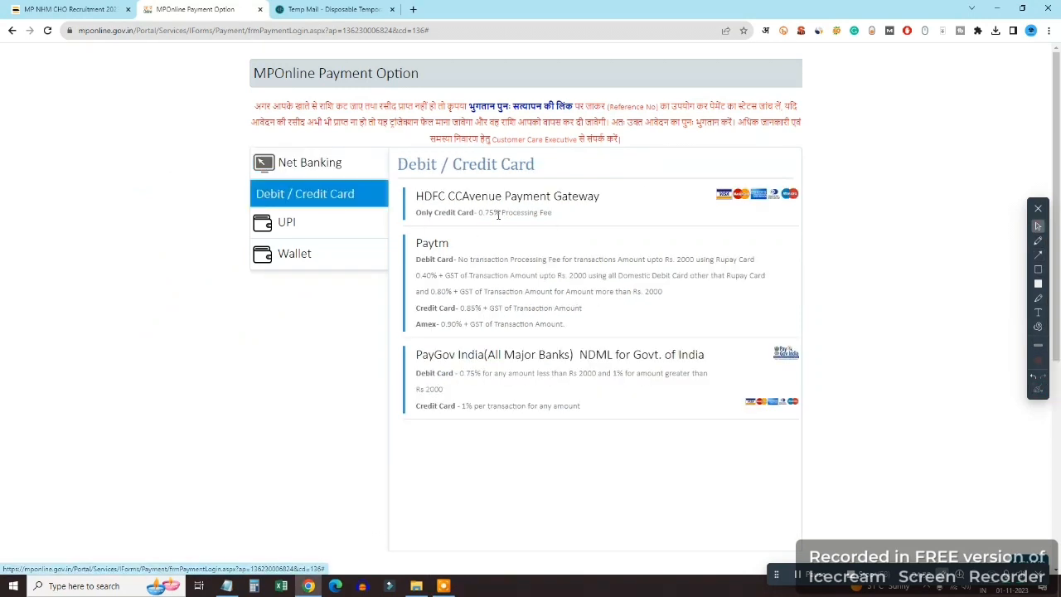
{"action": "left_click", "coordinate": [340, 223]}
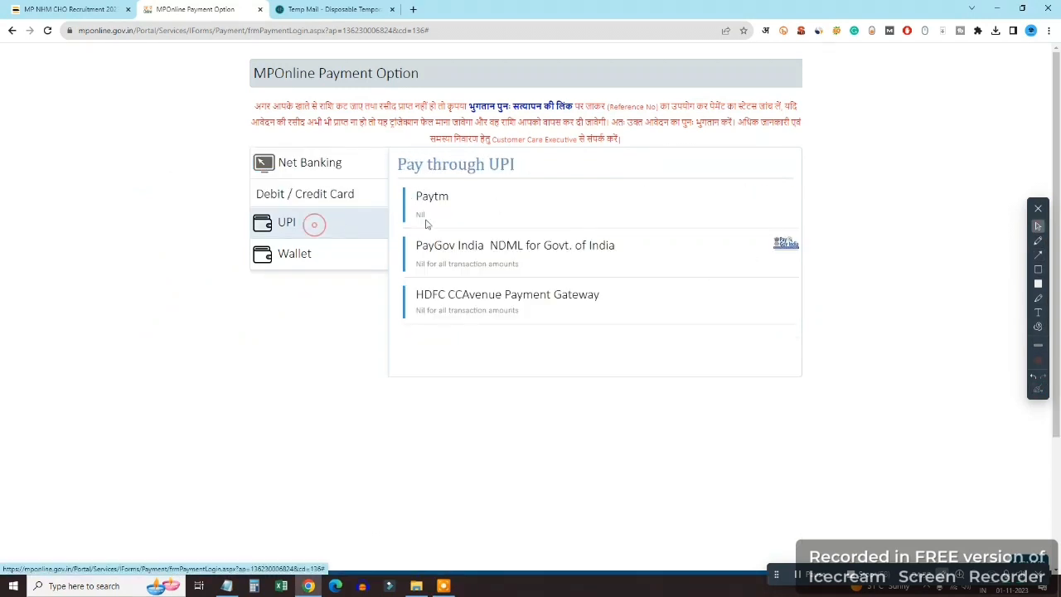
{"action": "left_click", "coordinate": [287, 257]}
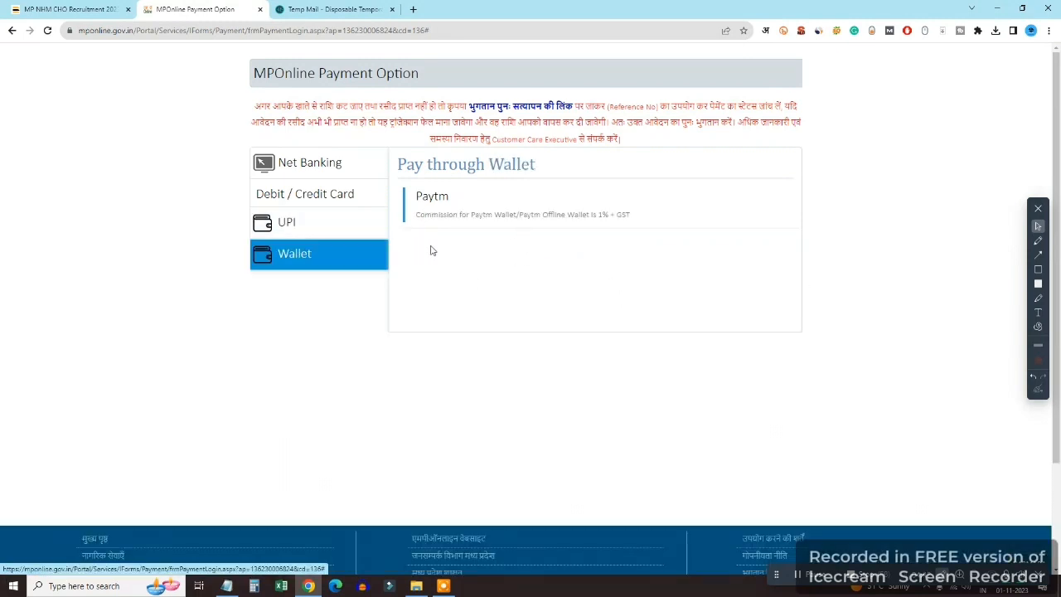
{"action": "left_click", "coordinate": [246, 30]}
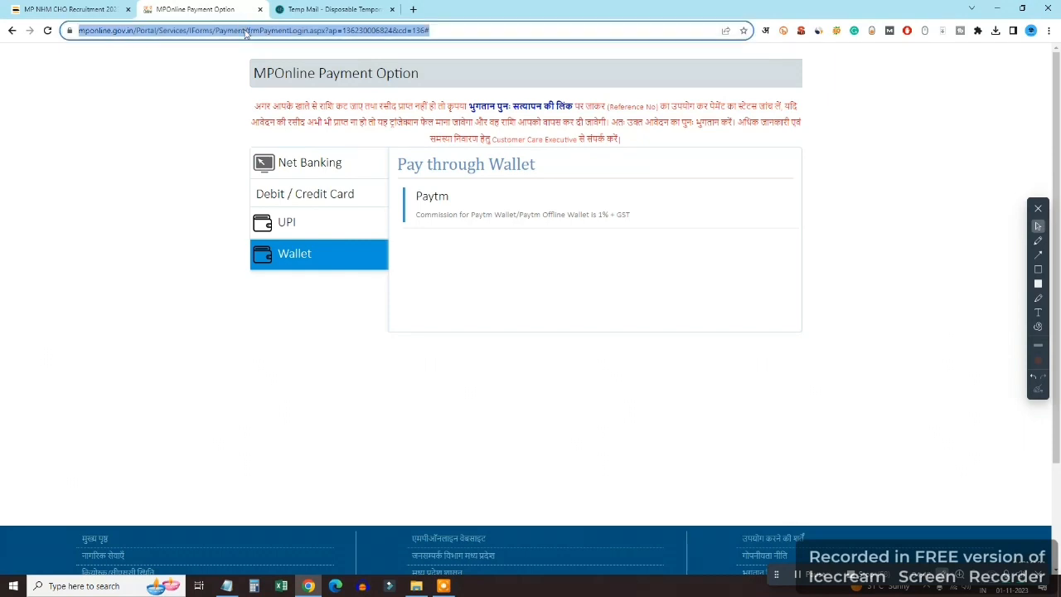